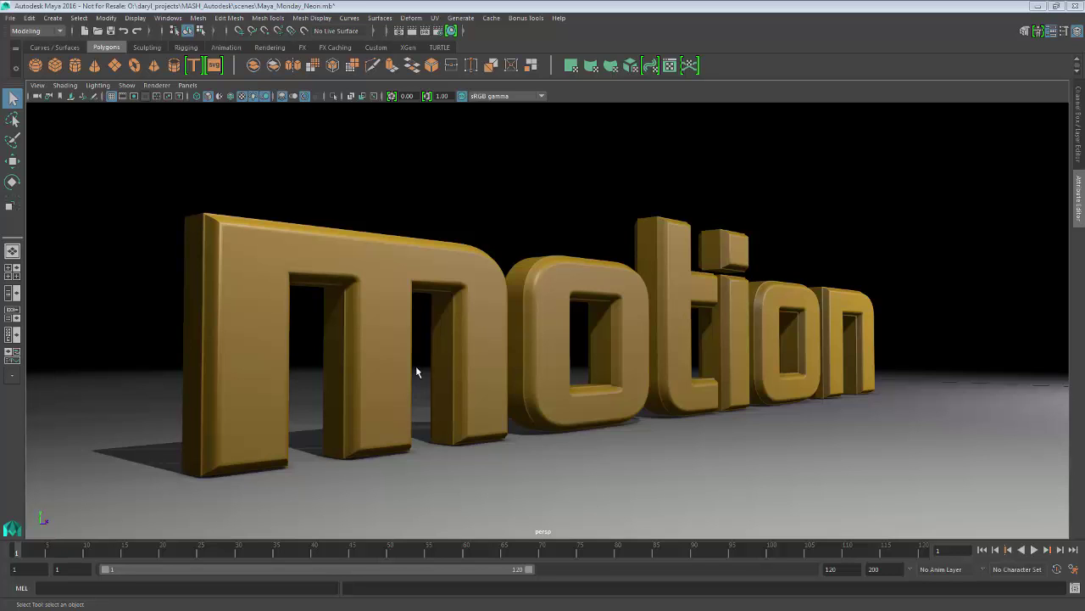
Create a new 3D type object and move it about 4.2 units along Z, in front of the motion text
alt+drag(390, 359, 484, 359)
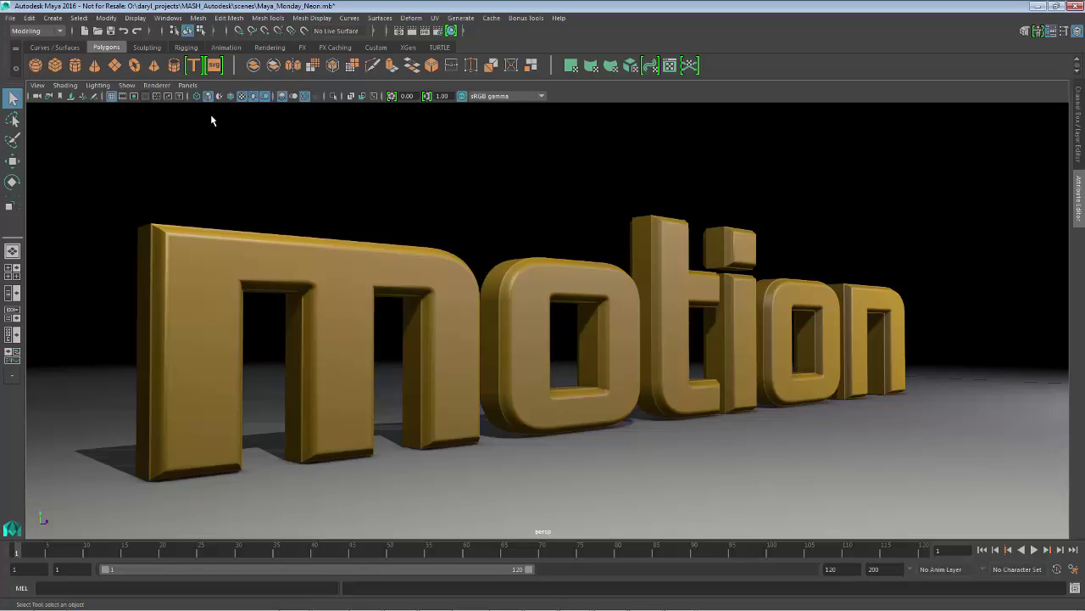
click(194, 65)
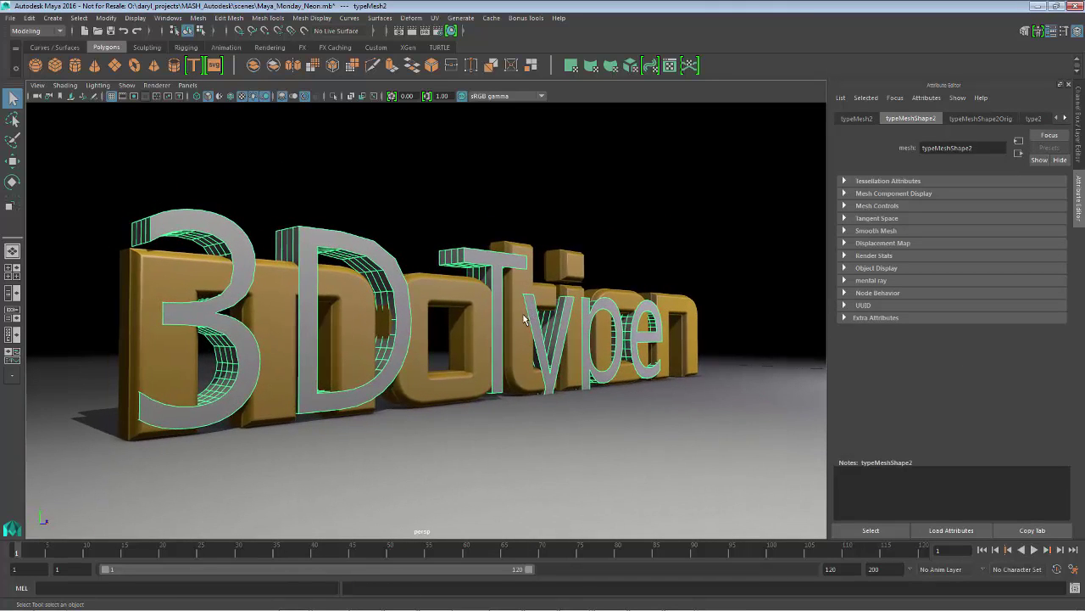
key(w)
mouse_move(150, 442)
mouse_down()
mouse_move(162, 435)
mouse_move(153, 440)
mouse_up()
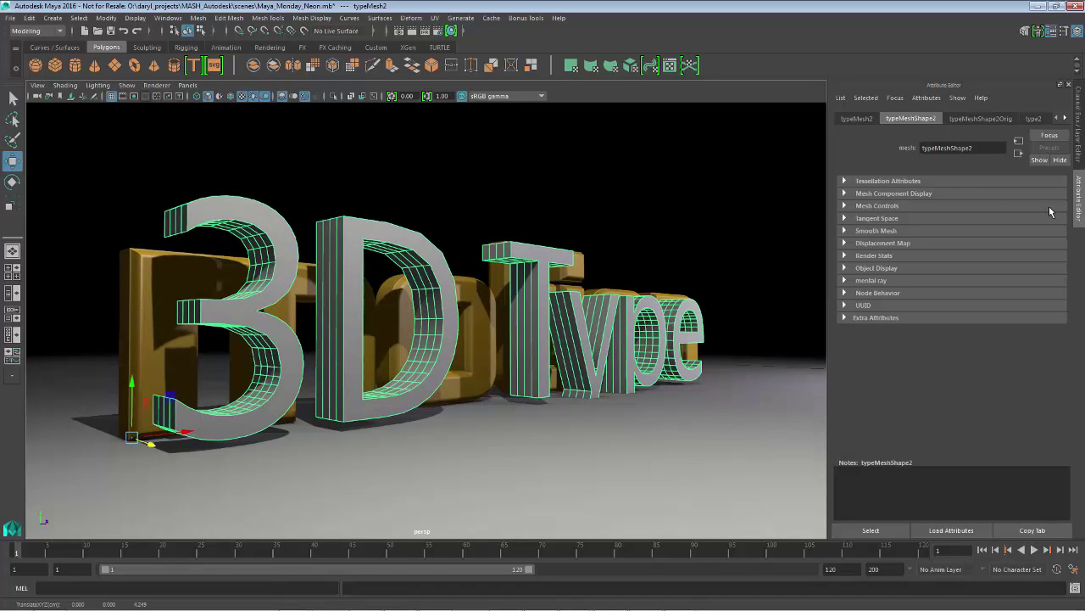
Select the gold motion text and show the text settings of its type1 node
click(1079, 211)
scroll(572, 212, up, 3)
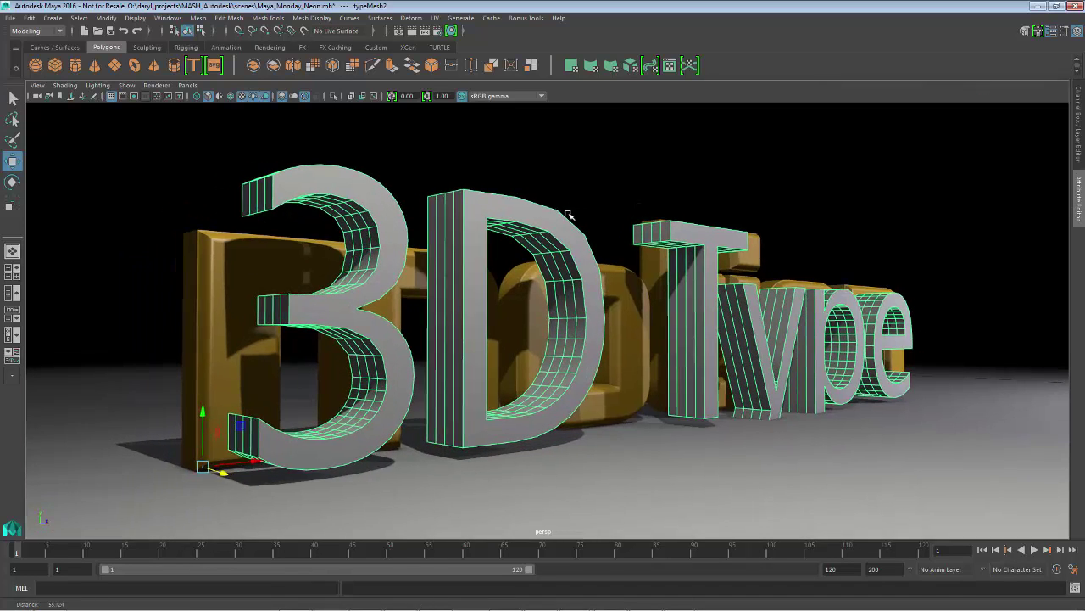
alt+drag(568, 214, 563, 216)
click(258, 276)
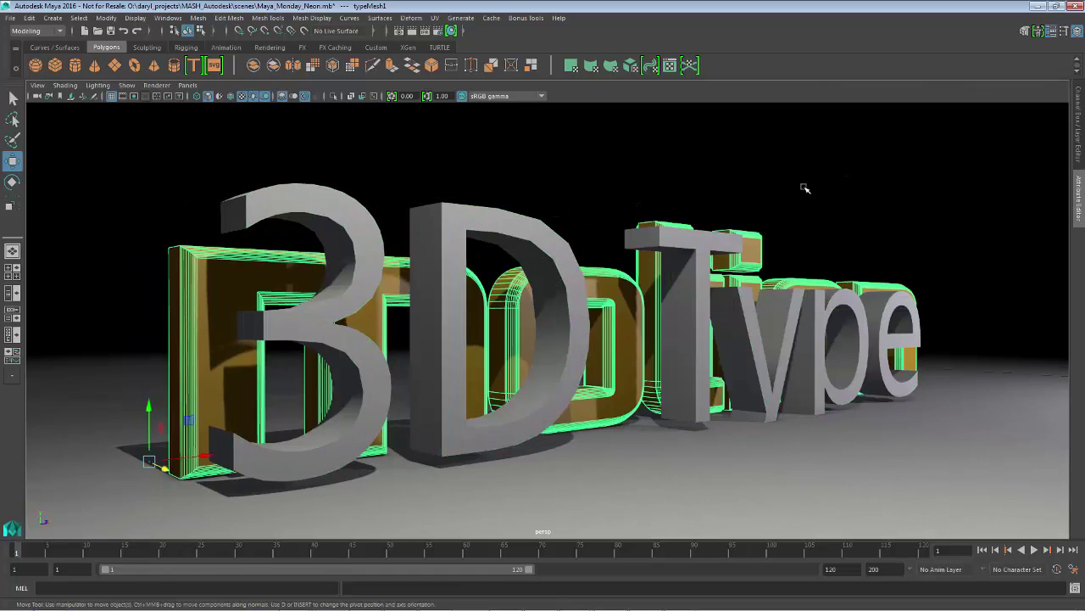
alt+drag(747, 202, 811, 179)
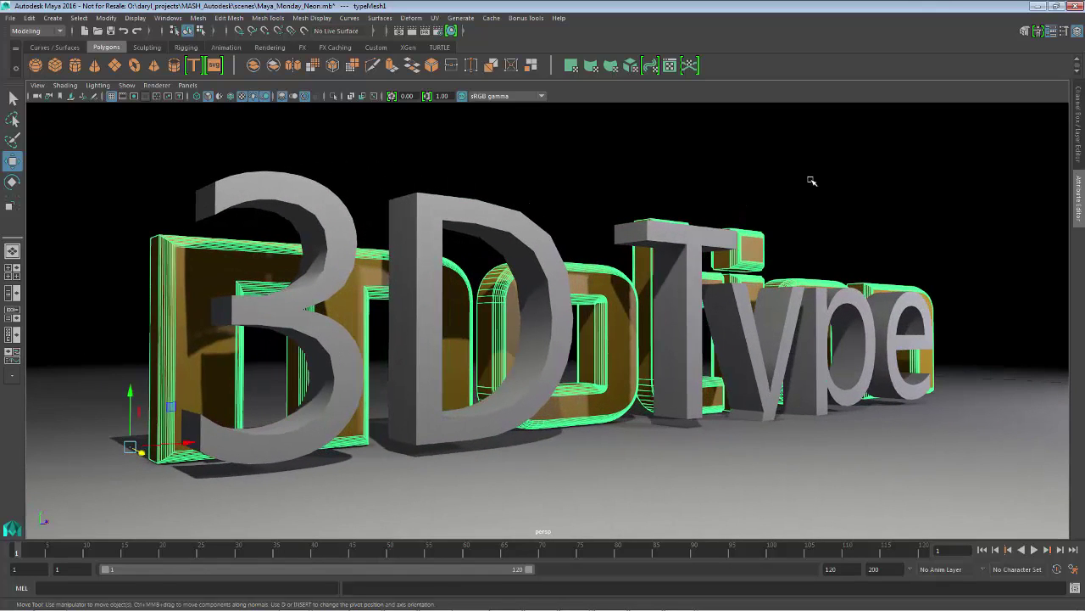
click(1079, 189)
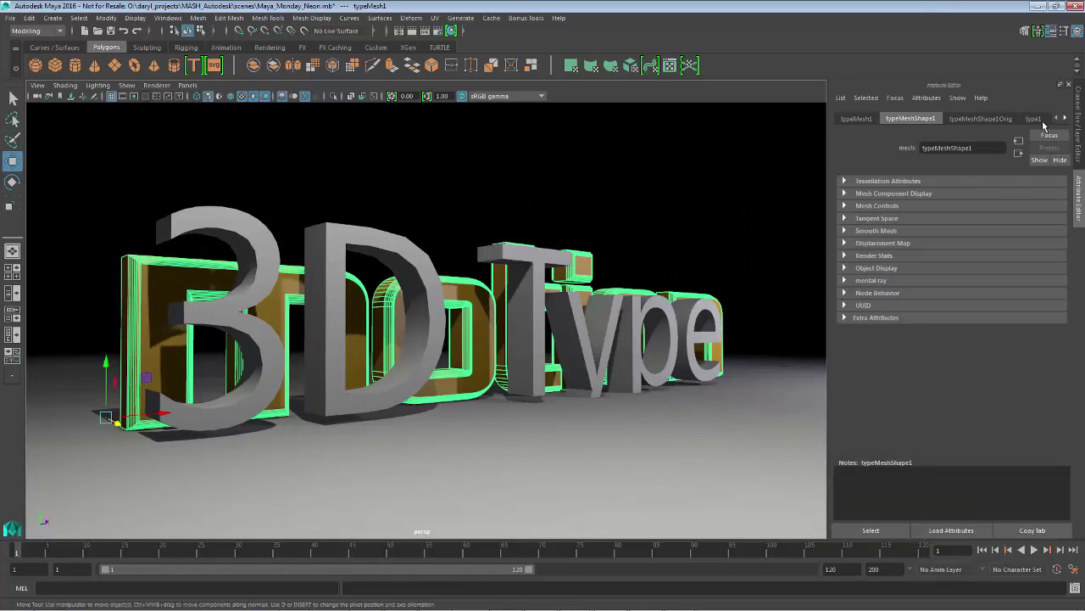
click(1033, 118)
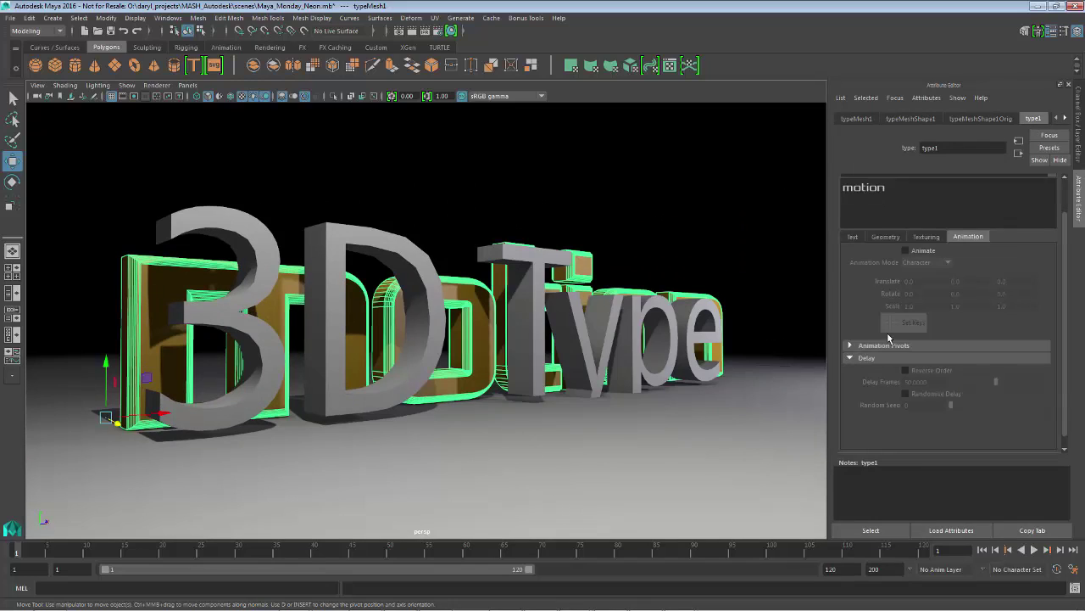
scroll(891, 337, up, 1)
click(852, 275)
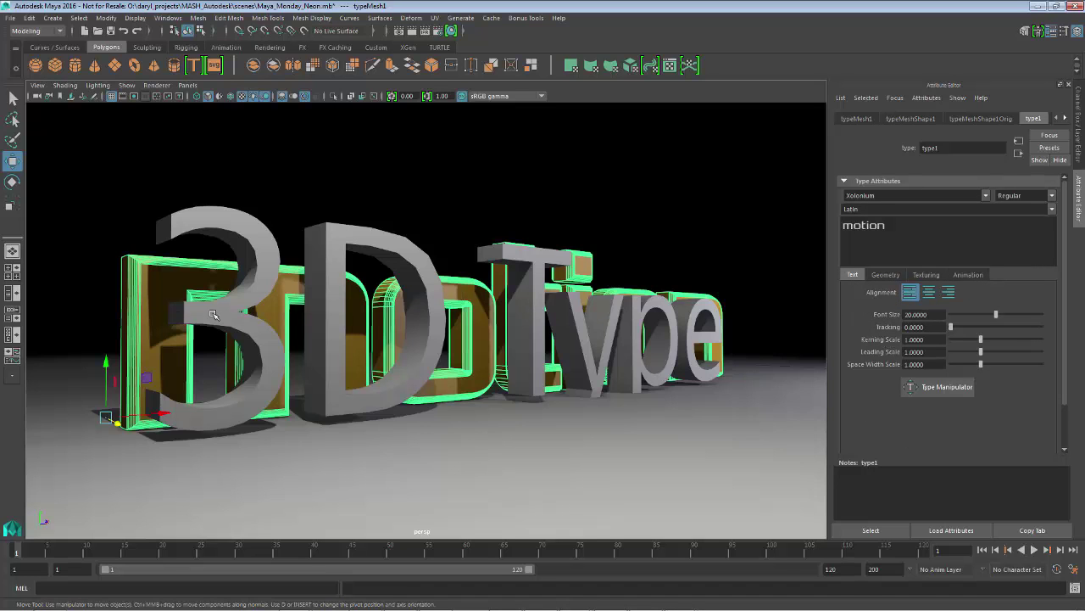
alt+right_drag(343, 303, 368, 301)
alt+drag(245, 312, 250, 315)
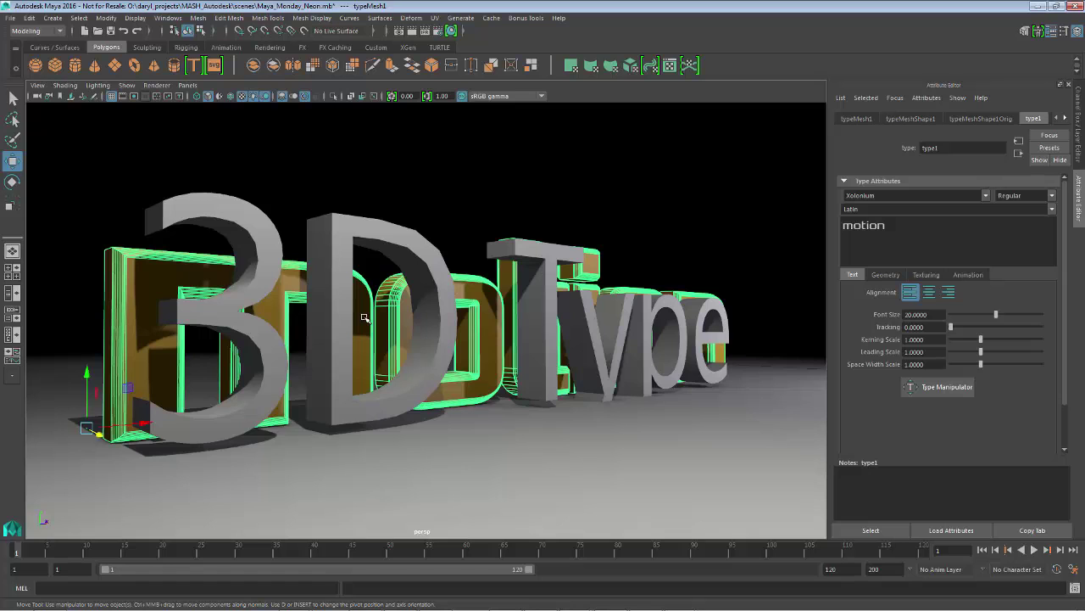
alt+middle_drag(472, 245, 489, 247)
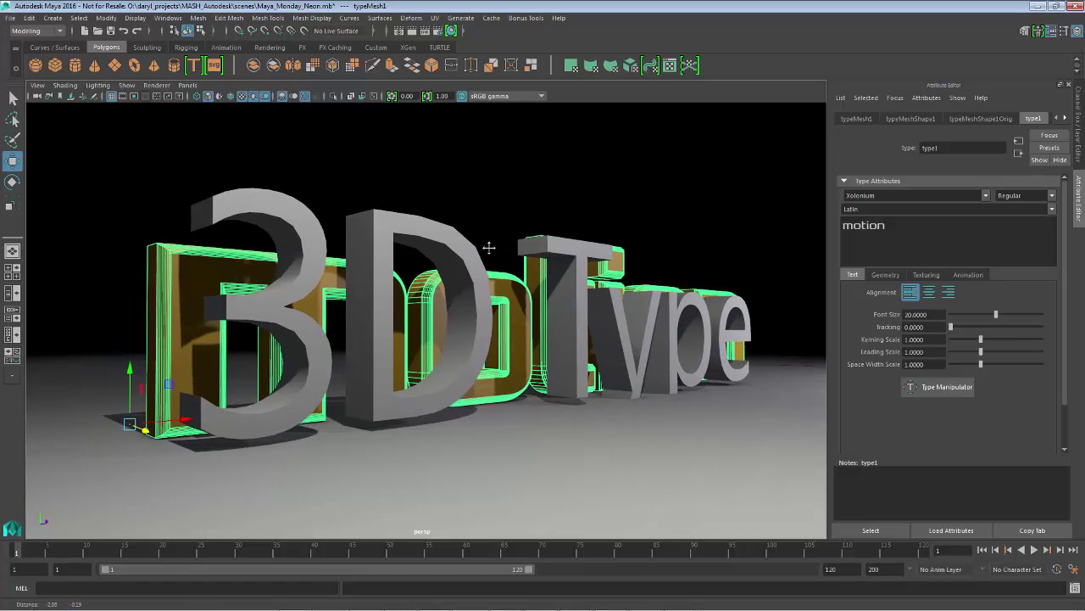
alt+right_drag(489, 247, 475, 262)
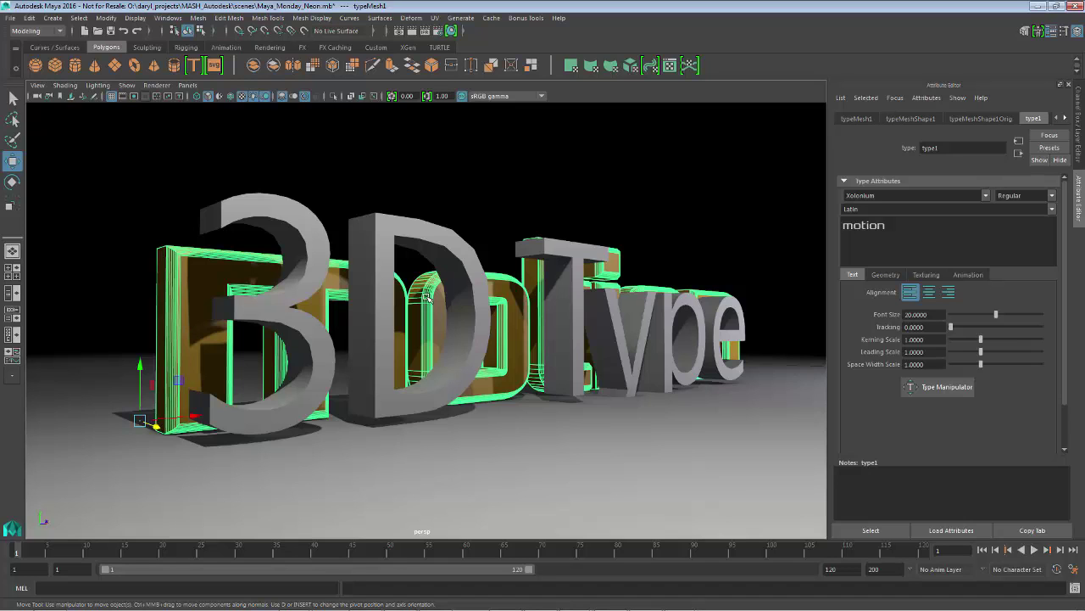
Select typeMesh1 and typeMesh2 and graph their input connections in the Node Editor
key(space)
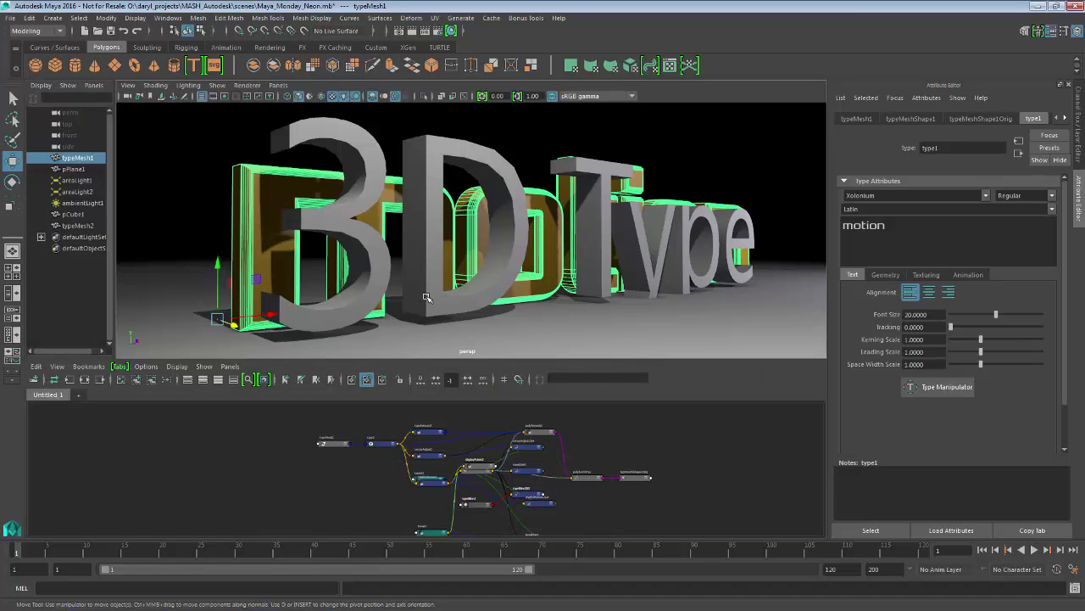
click(74, 164)
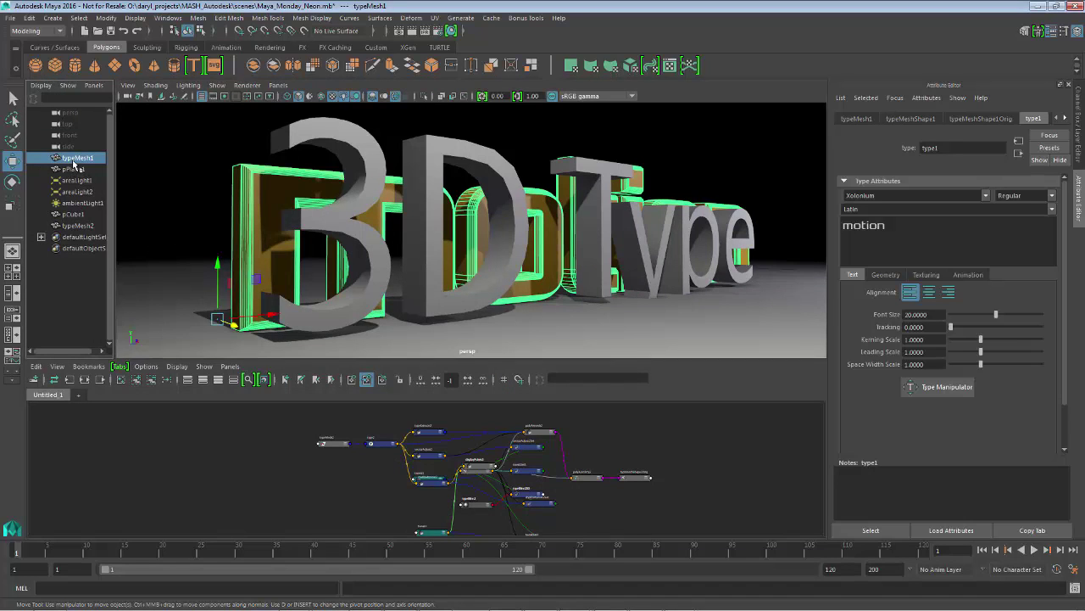
ctrl+click(76, 226)
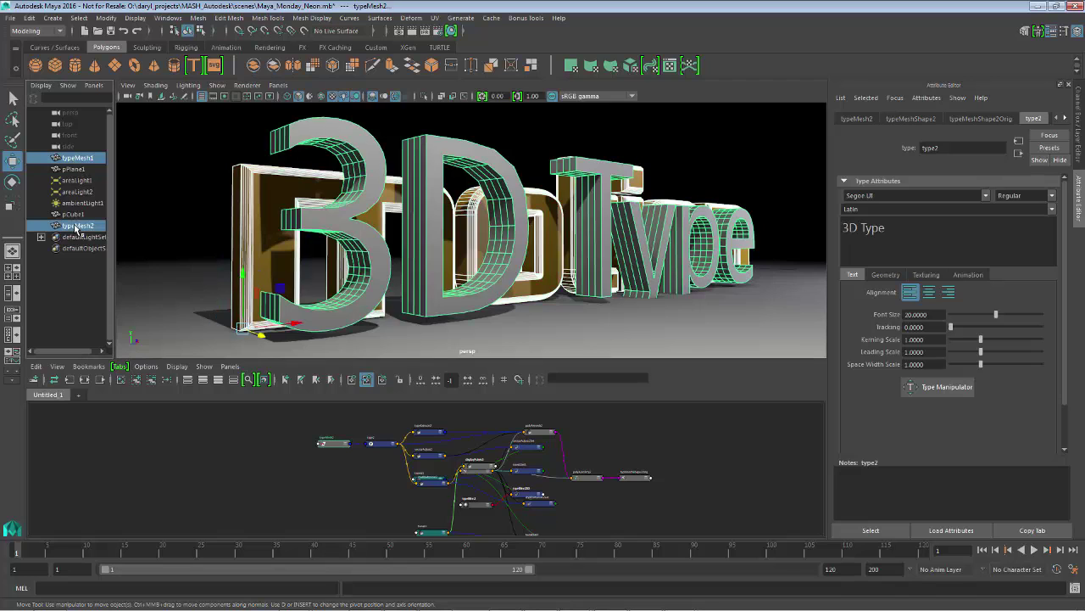
click(70, 380)
alt+middle_drag(370, 466, 366, 490)
scroll(367, 494, up, 10)
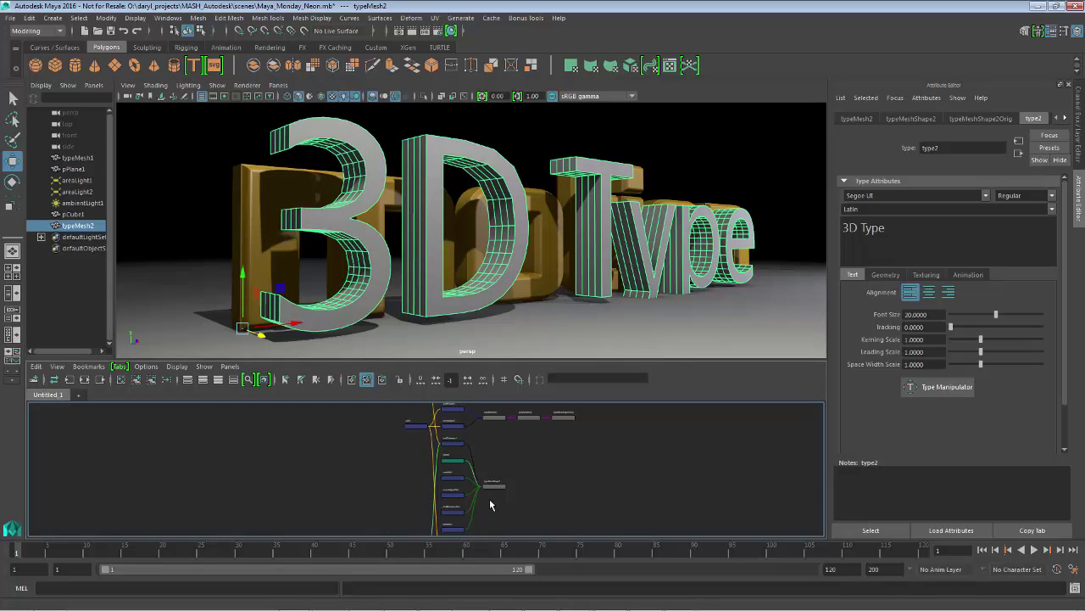
Select all graphed nodes except type1 and type2 and remove them from the node graph
scroll(464, 459, down, 6)
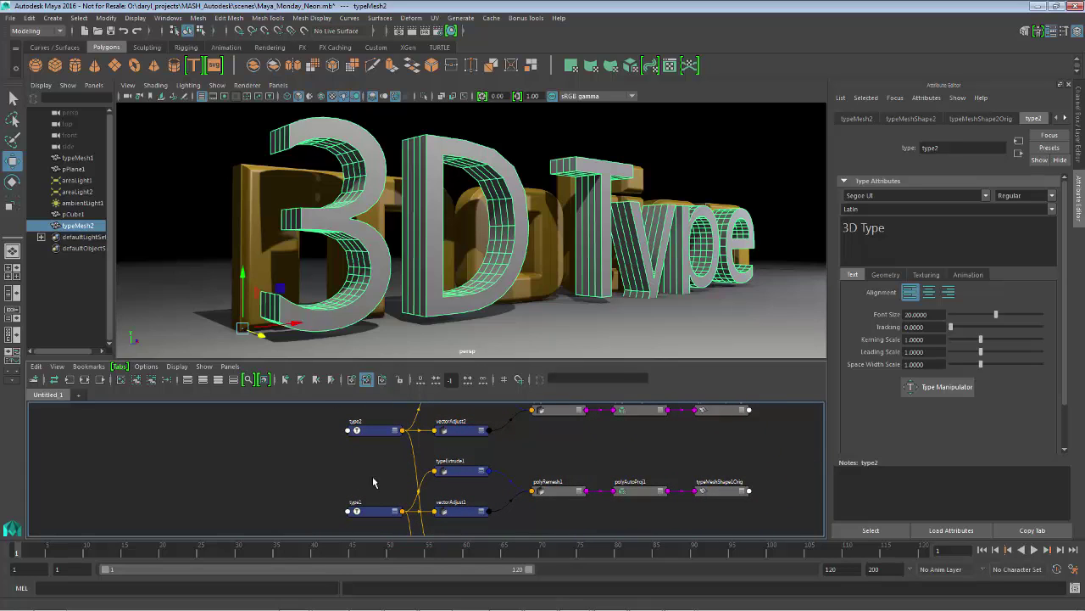
click(262, 468)
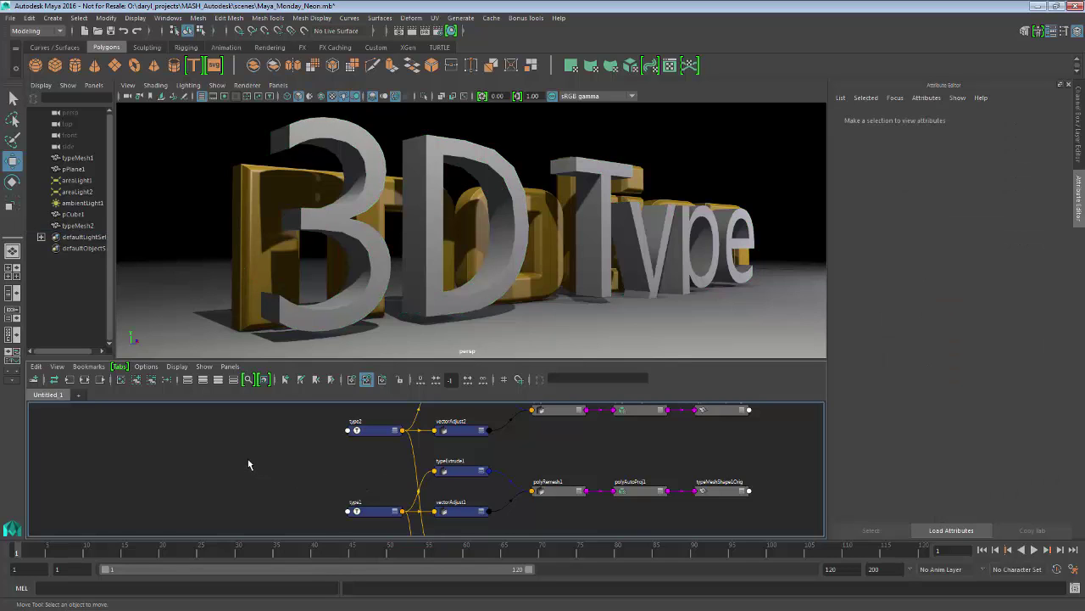
right_click(248, 464)
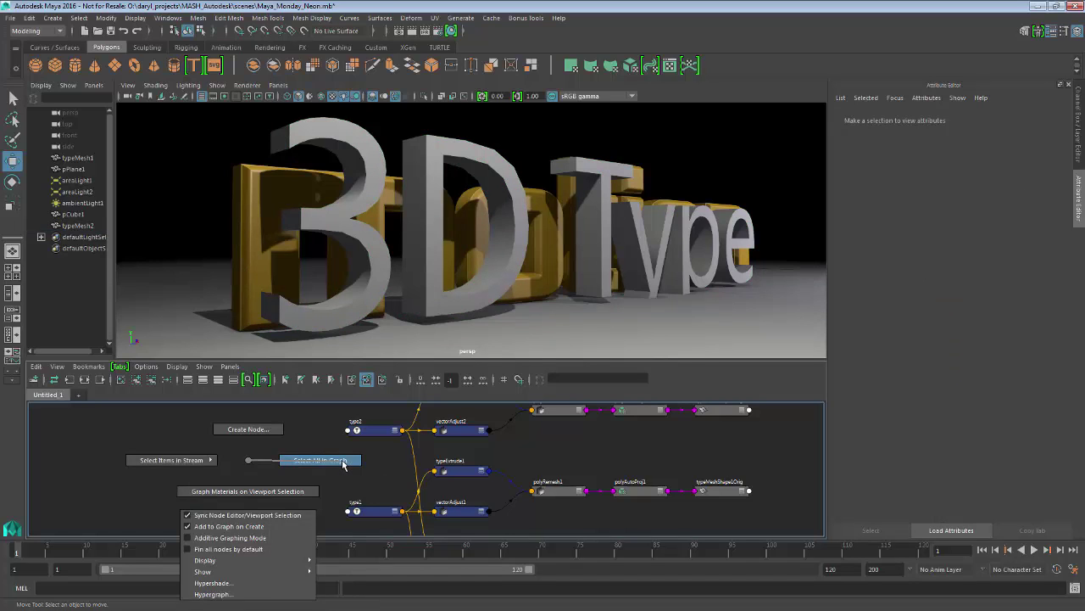
click(342, 463)
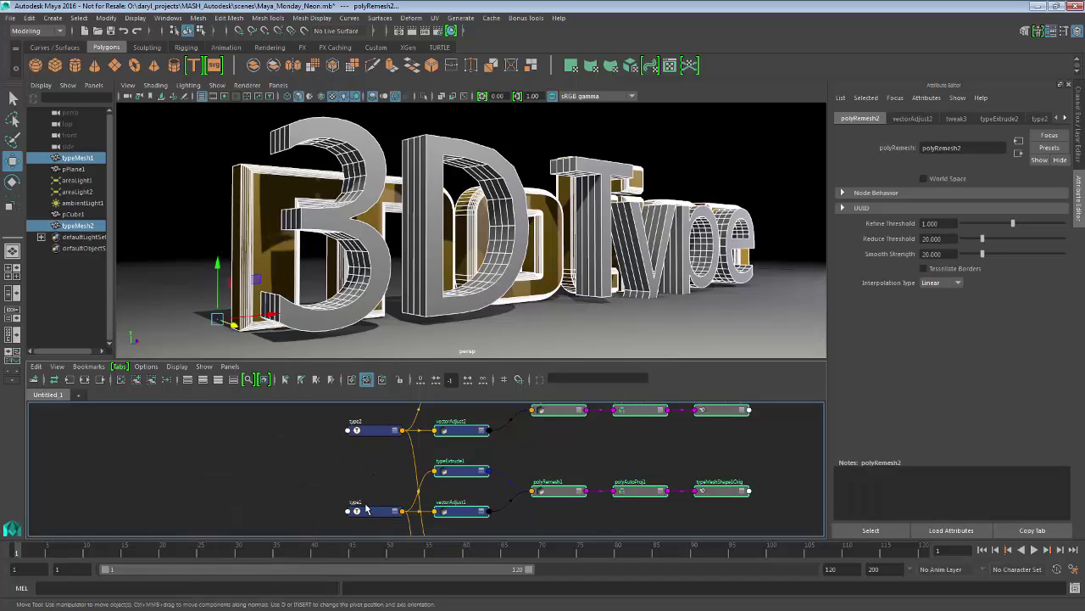
click(153, 380)
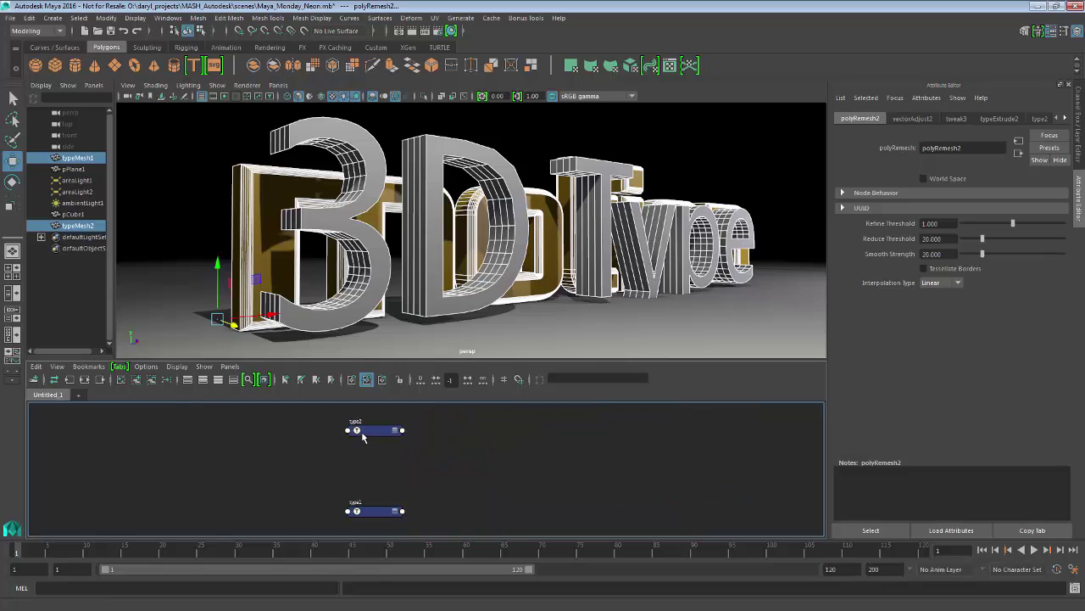
Arrange the type1 and type2 nodes side by side in the graph, with type1 before type2
drag(369, 432, 441, 456)
drag(380, 509, 296, 442)
drag(448, 458, 438, 436)
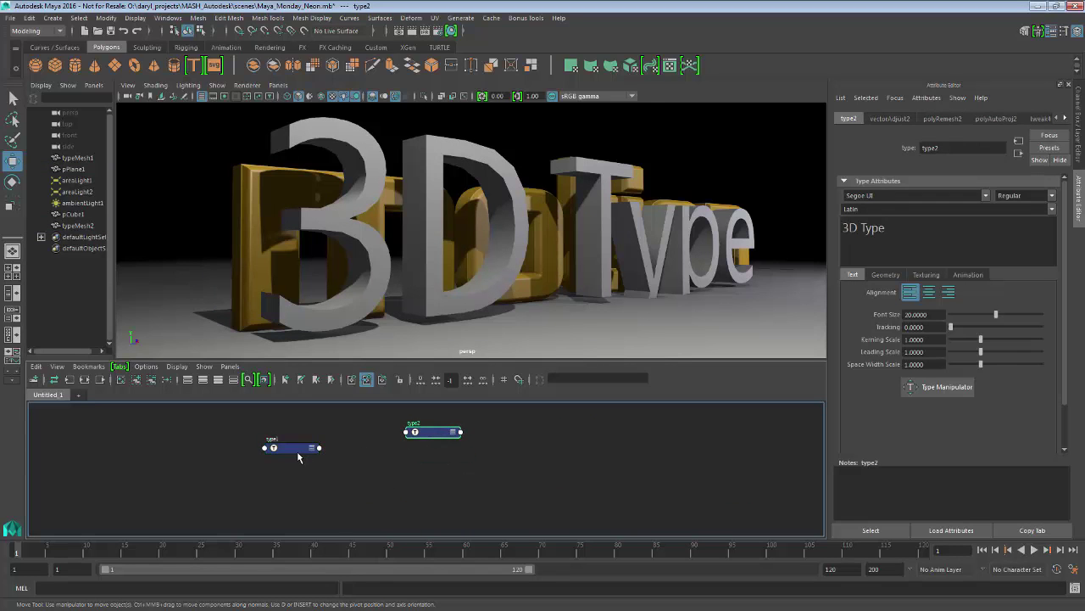
drag(297, 456, 303, 433)
drag(423, 436, 407, 428)
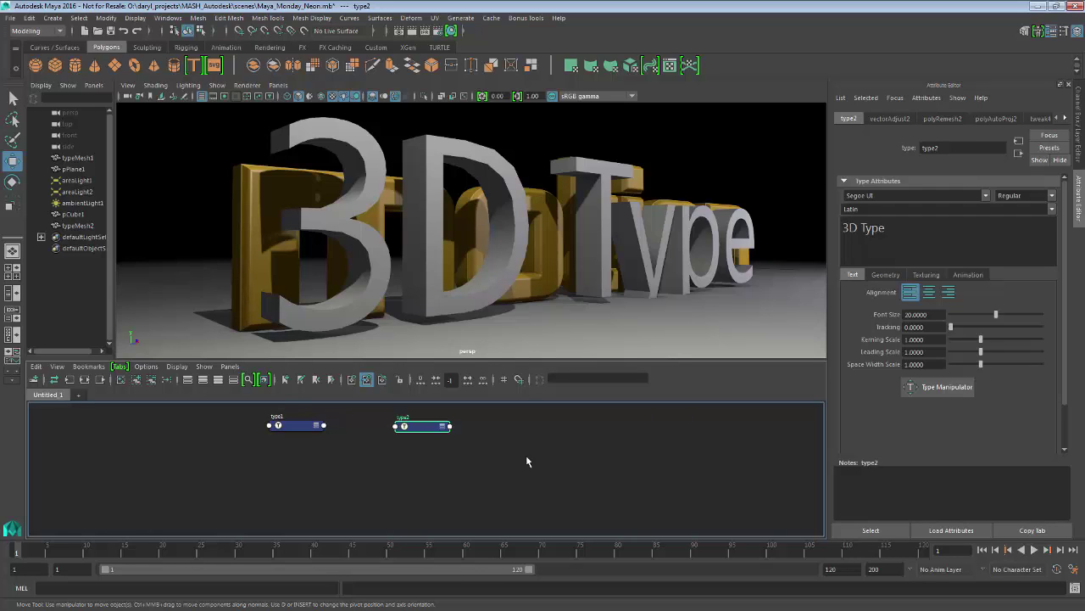
Expand the type1 and type2 nodes to show all their attributes and enlarge the Node Editor area
click(420, 470)
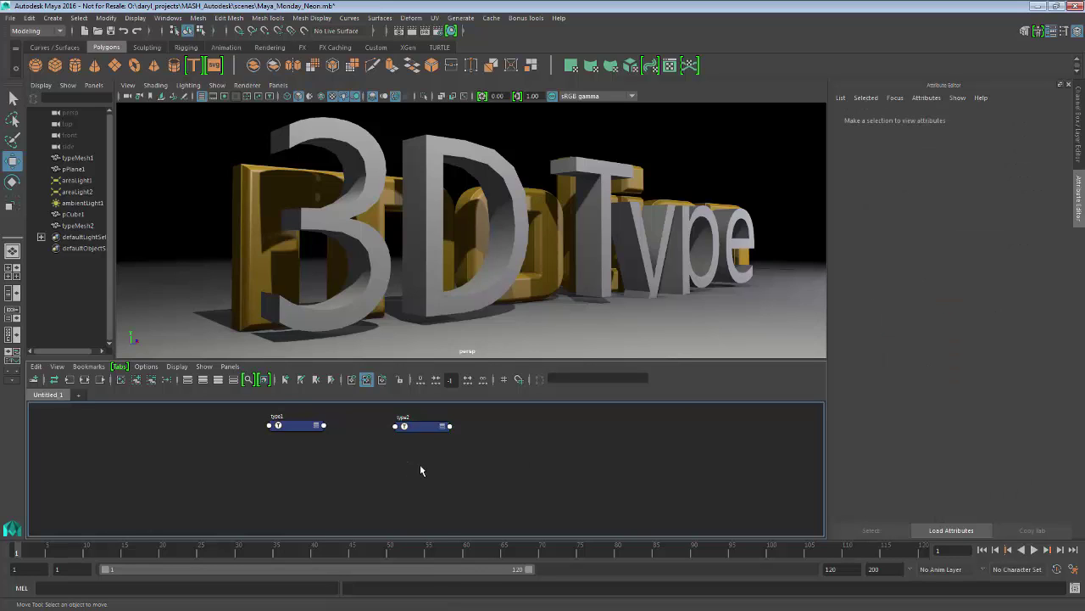
key(3)
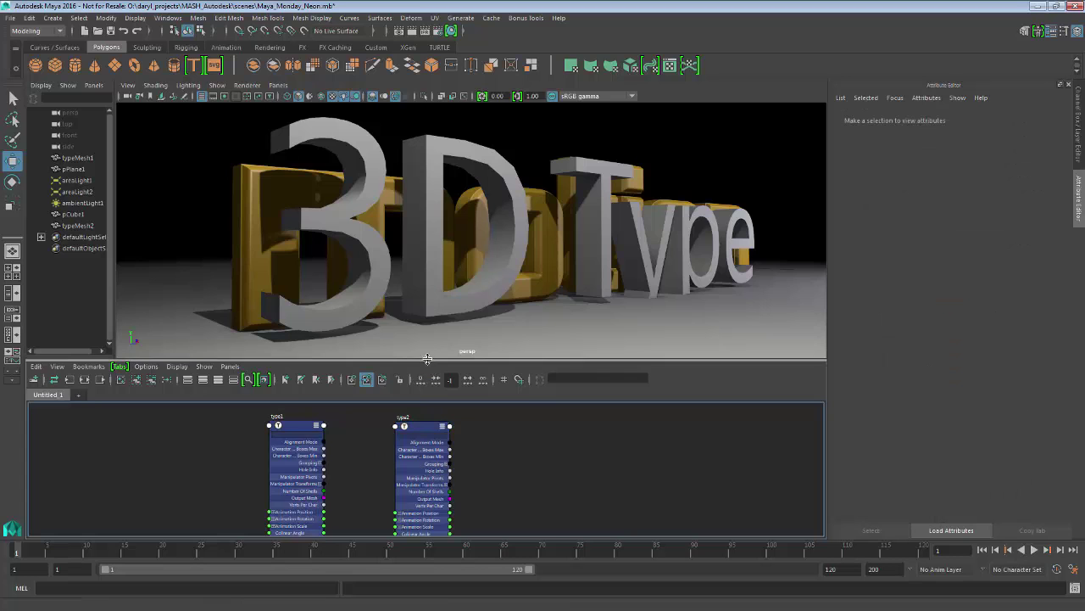
drag(427, 361, 427, 242)
alt+middle_drag(379, 339, 405, 370)
alt+right_drag(343, 373, 422, 372)
alt+middle_drag(400, 388, 396, 315)
alt+middle_drag(386, 407, 385, 373)
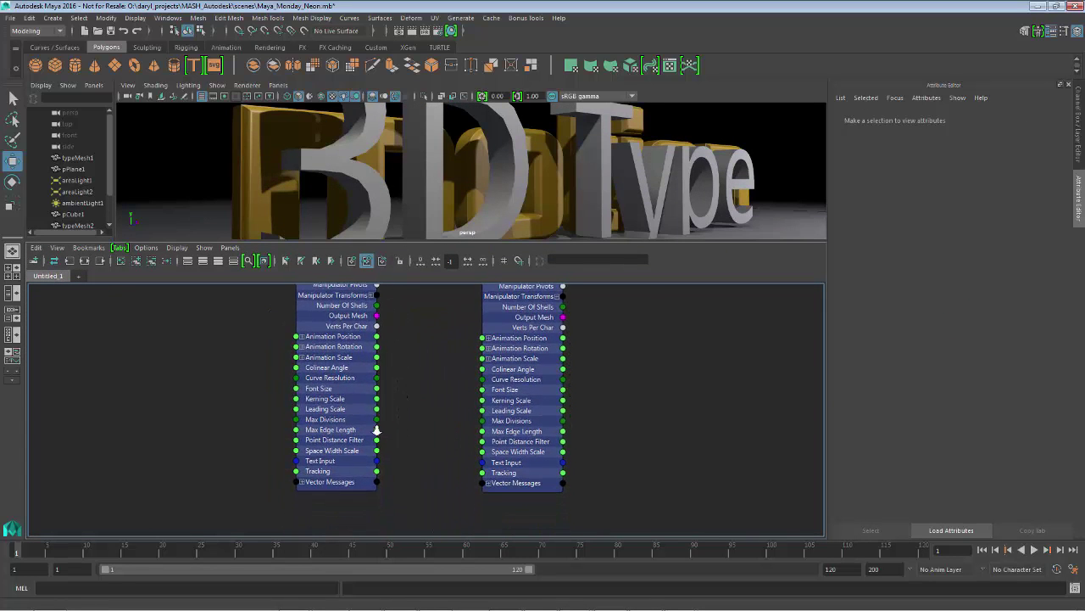
alt+right_drag(375, 429, 387, 403)
alt+middle_drag(388, 402, 366, 445)
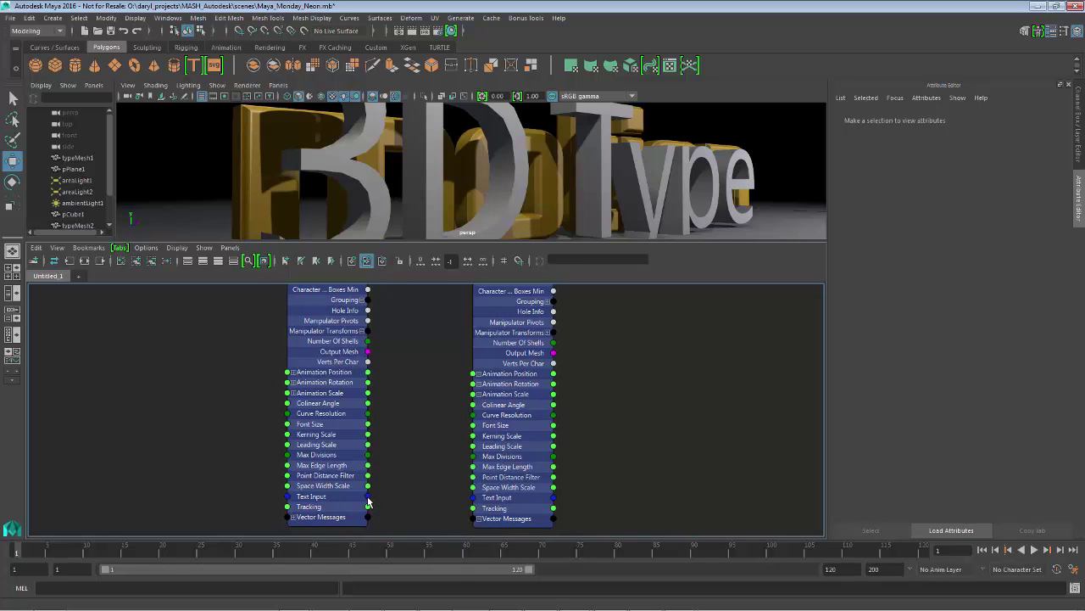
Connect type1's Text Input and Tracking to the same inputs on type2, and select the type2 node
drag(367, 496, 473, 497)
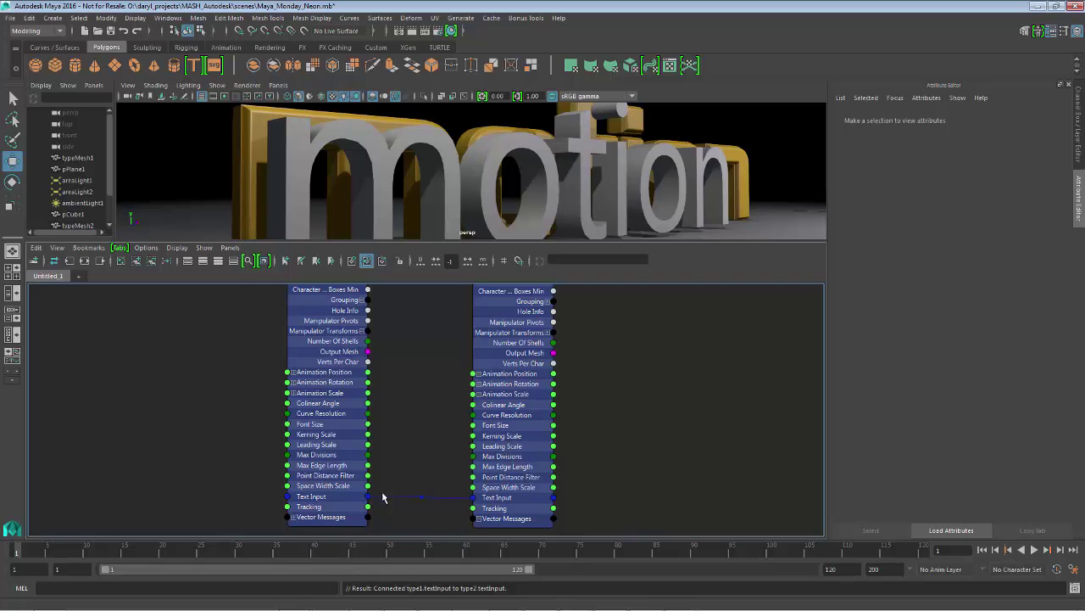
drag(369, 507, 475, 508)
click(531, 312)
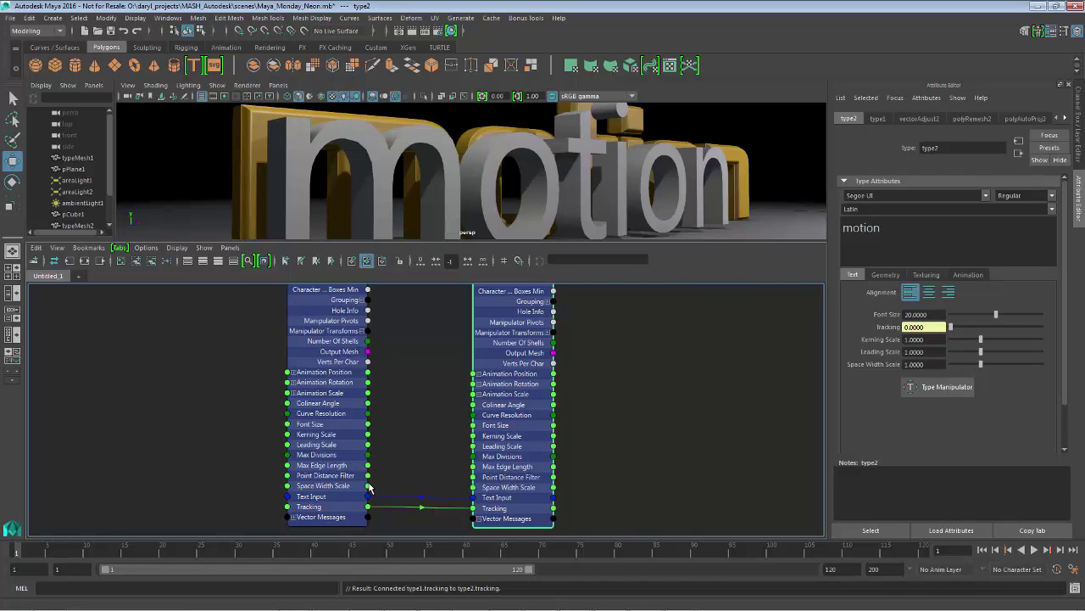
Connect type1's Space Width Scale, Leading Scale, Kerning Scale and Font Size to the matching inputs on type2
drag(368, 486, 473, 488)
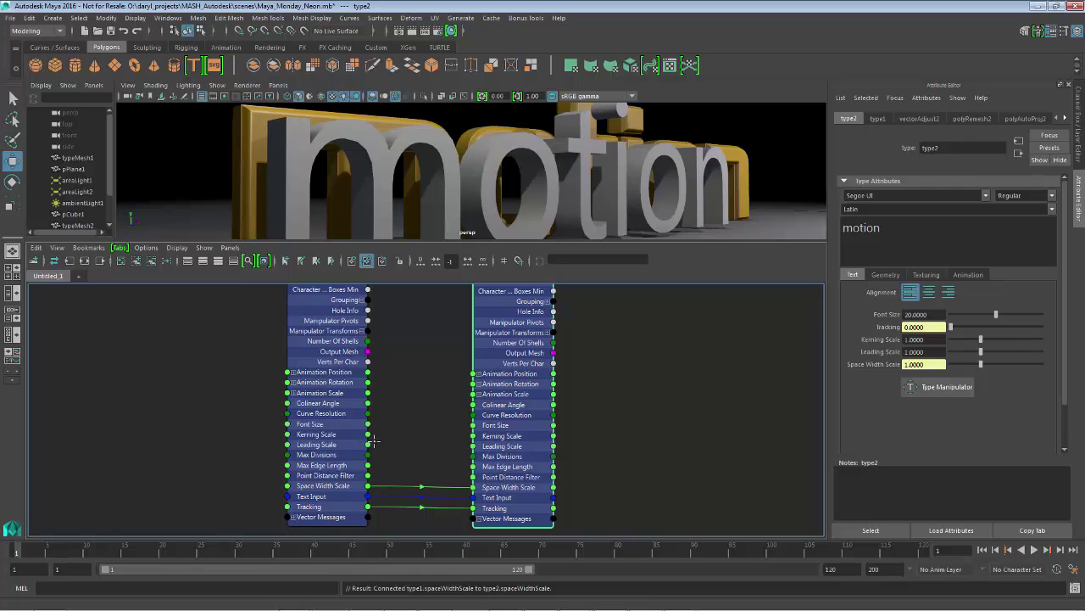
drag(373, 441, 473, 447)
drag(370, 434, 473, 436)
drag(370, 424, 473, 425)
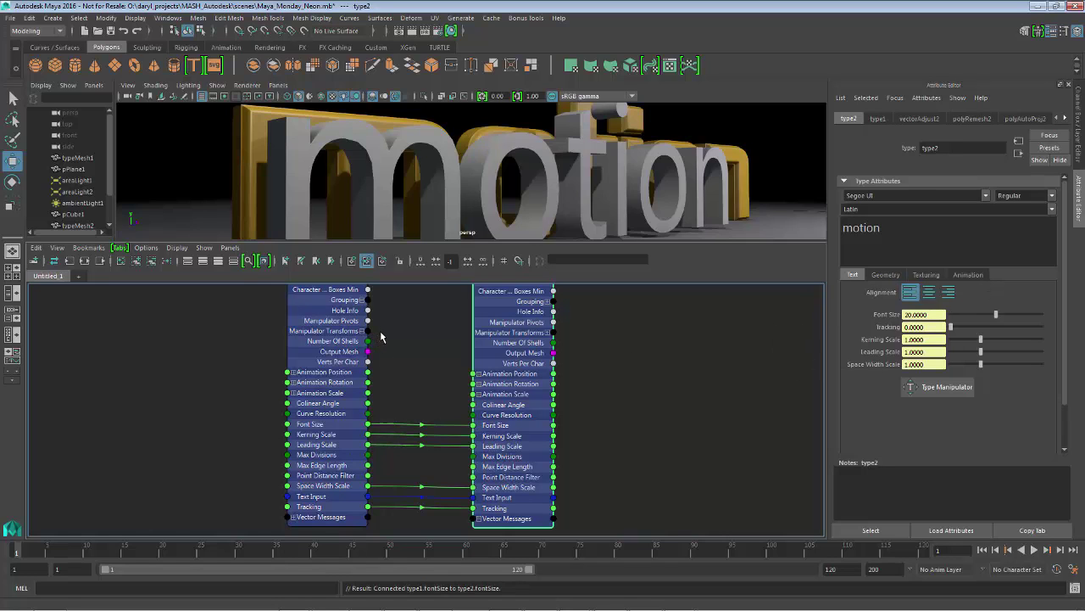
Connect type1's Alignment Mode, Character Bounding Boxes Max and Character Bounding Boxes Min to the matching inputs on type2
middle_drag(384, 331, 376, 424)
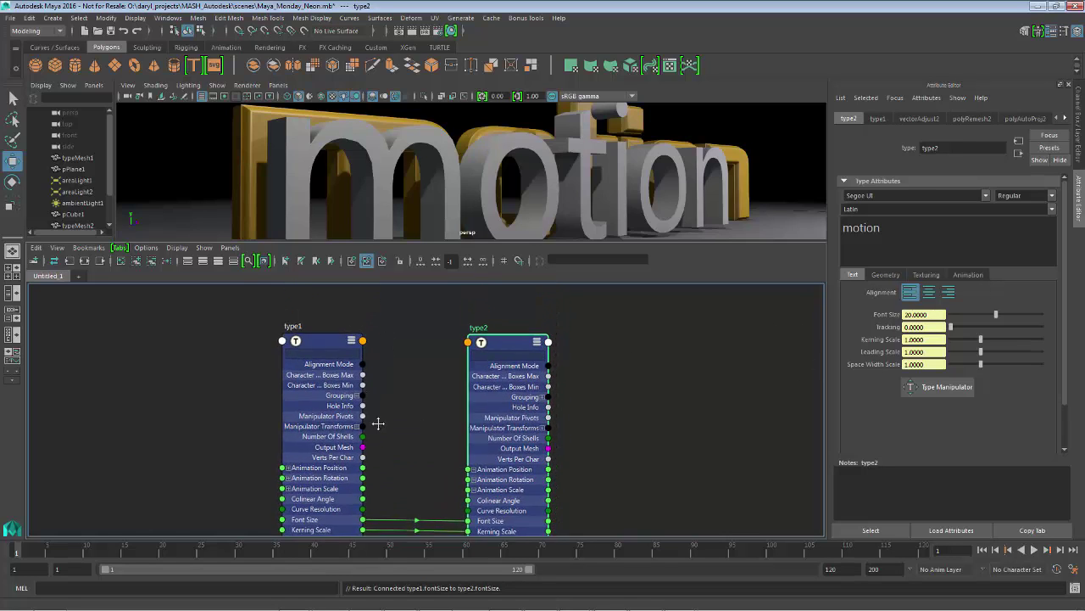
scroll(376, 424, down, 3)
mouse_move(508, 432)
alt+middle_down()
mouse_move(508, 407)
mouse_move(508, 422)
alt+middle_up()
scroll(497, 427, up, 3)
alt+middle_drag(373, 381, 399, 412)
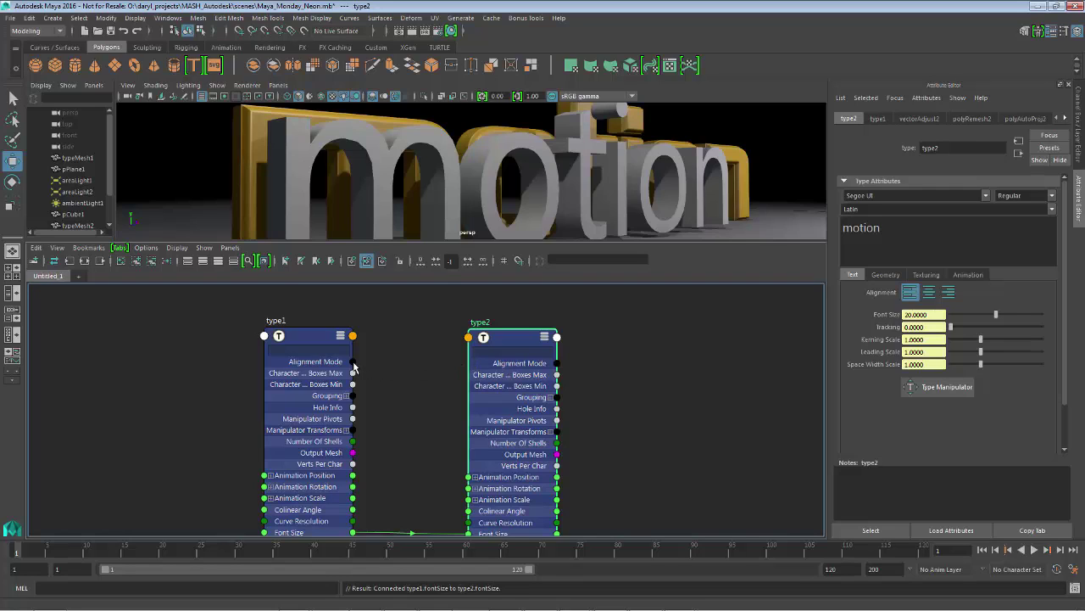
drag(353, 363, 557, 368)
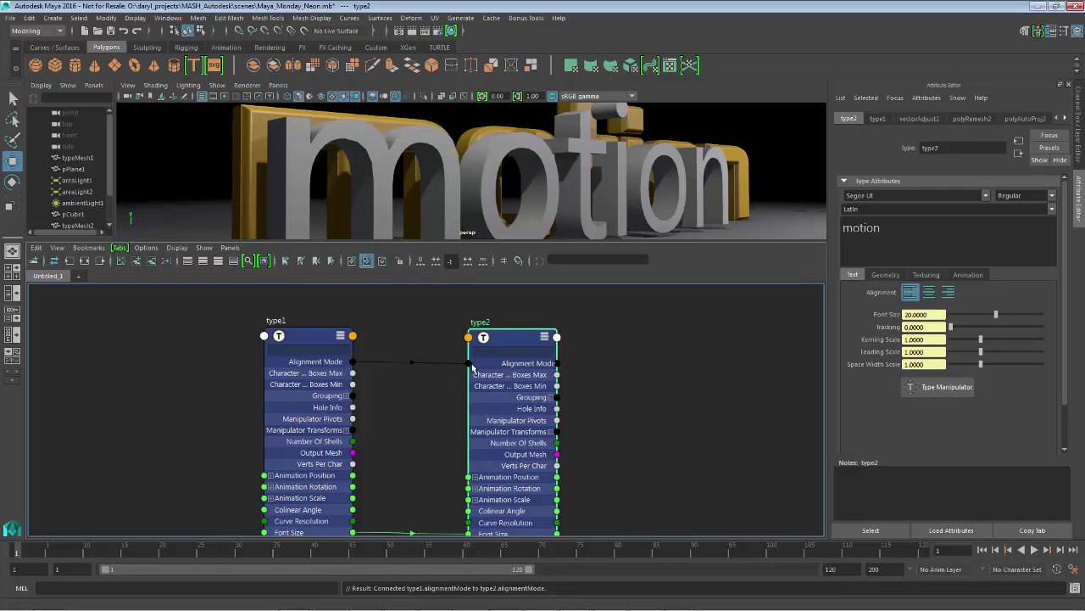
drag(353, 373, 555, 382)
drag(352, 385, 549, 385)
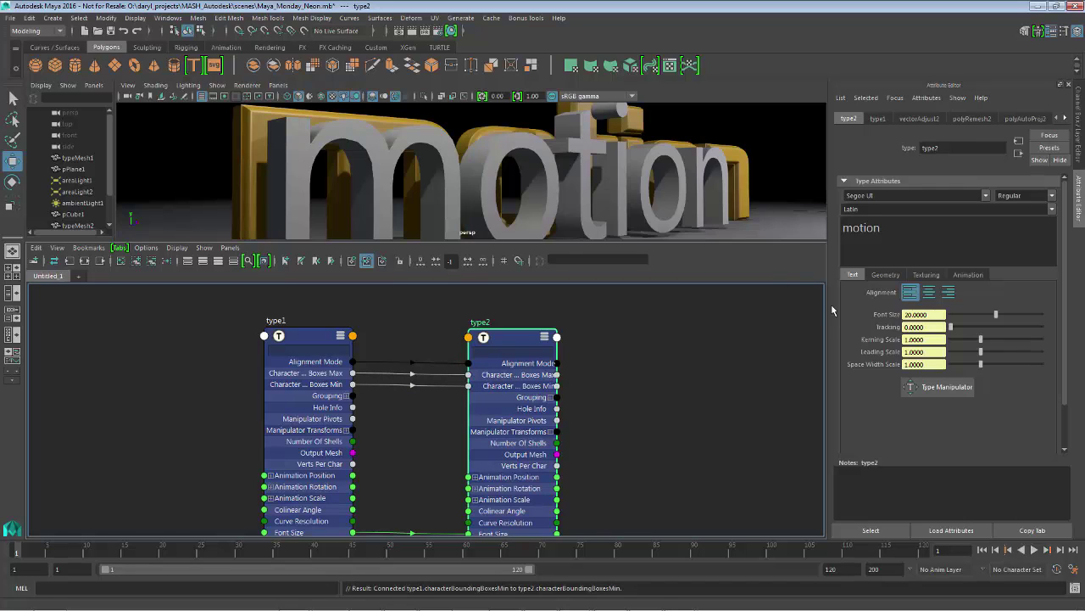
Test the alignment link by trying centre alignment on type2 and on type1, and return type1 to left alignment
click(929, 292)
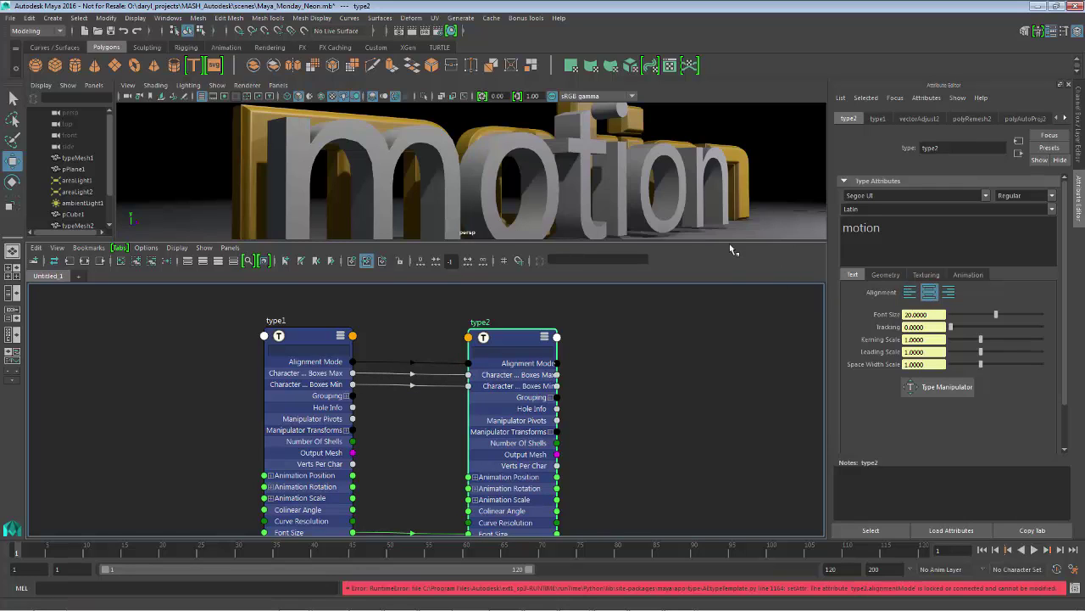
click(878, 119)
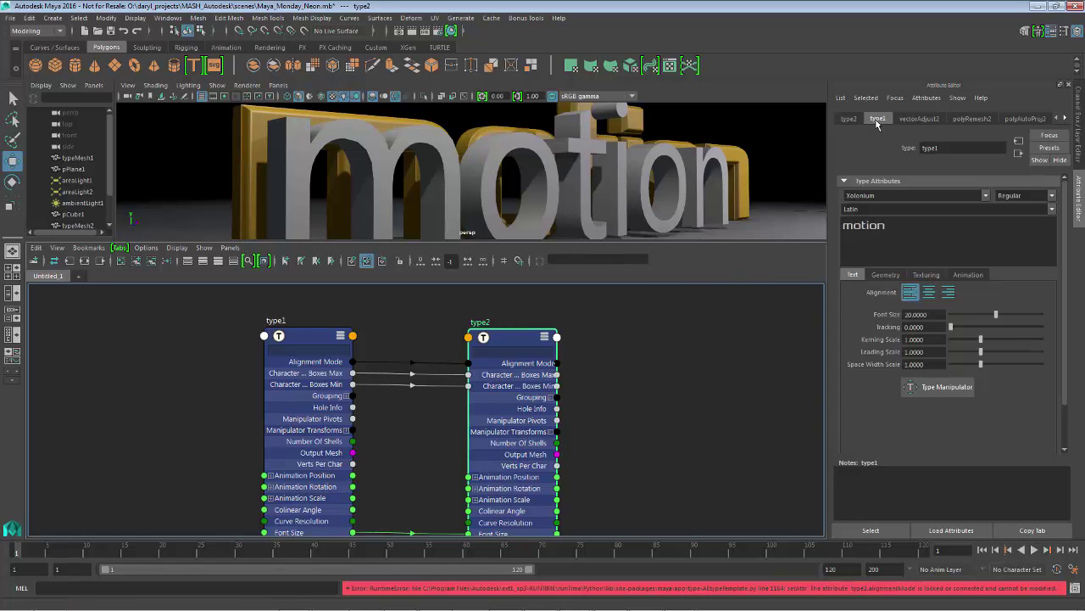
click(929, 292)
alt+drag(532, 180, 483, 183)
click(909, 292)
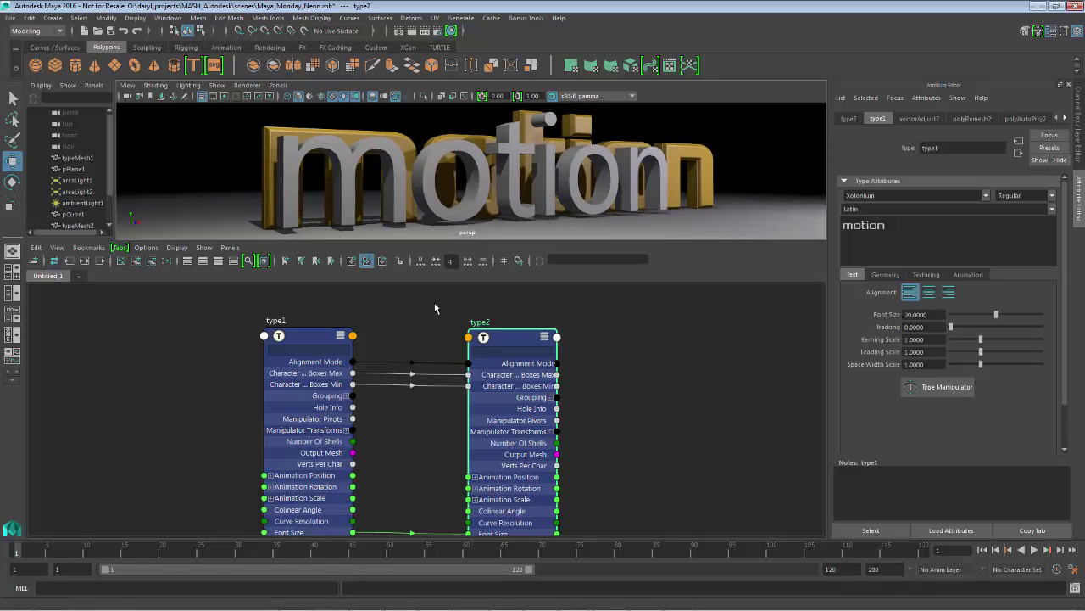
Show all attributes, including the font ones, on both the type1 and type2 nodes
alt+middle_drag(353, 397, 402, 371)
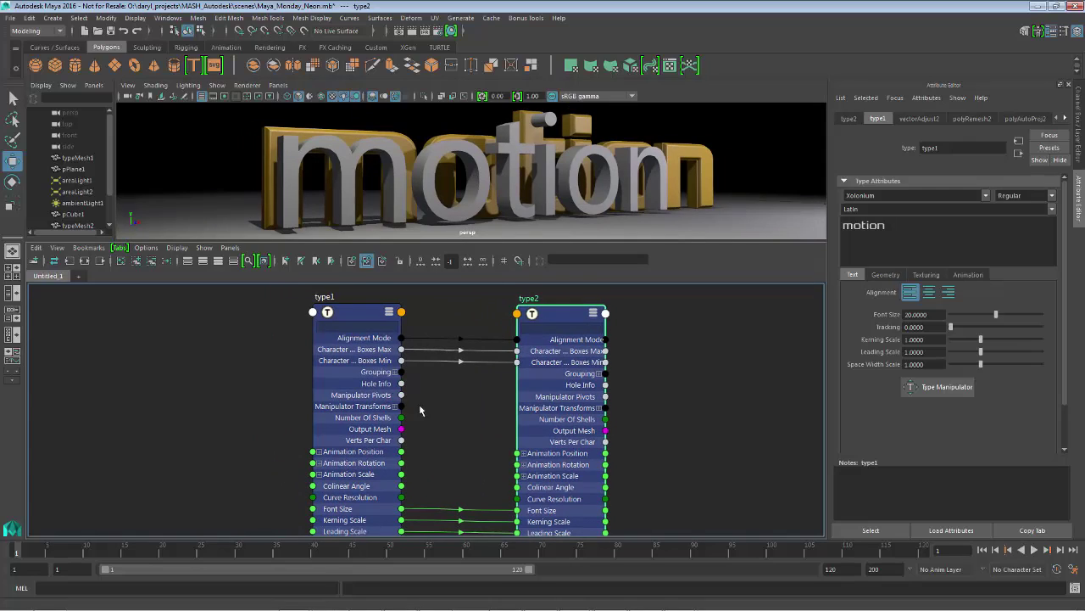
click(337, 318)
right_click(337, 312)
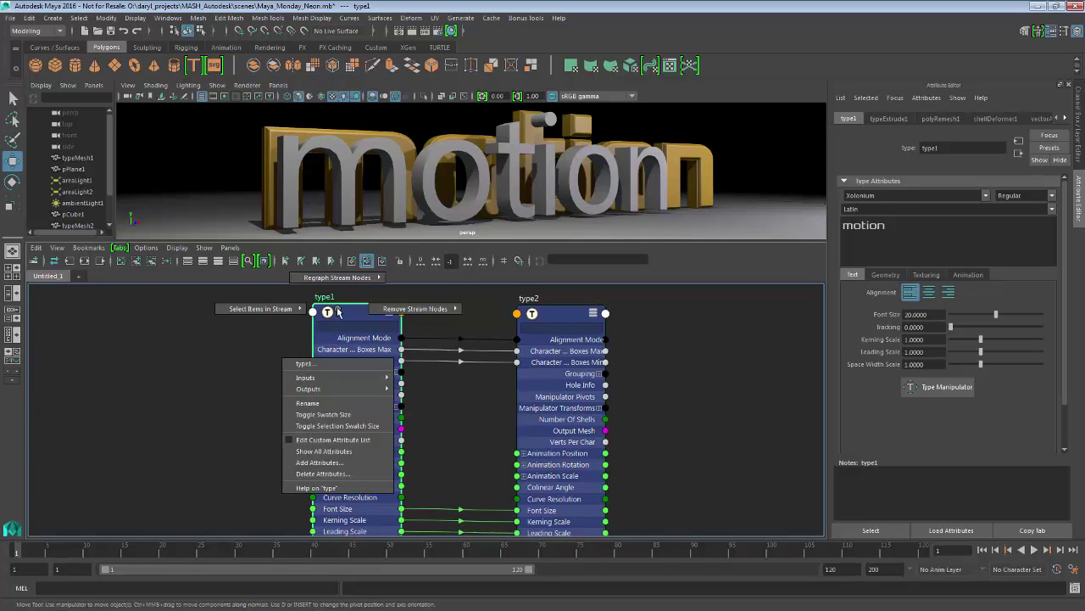
click(335, 454)
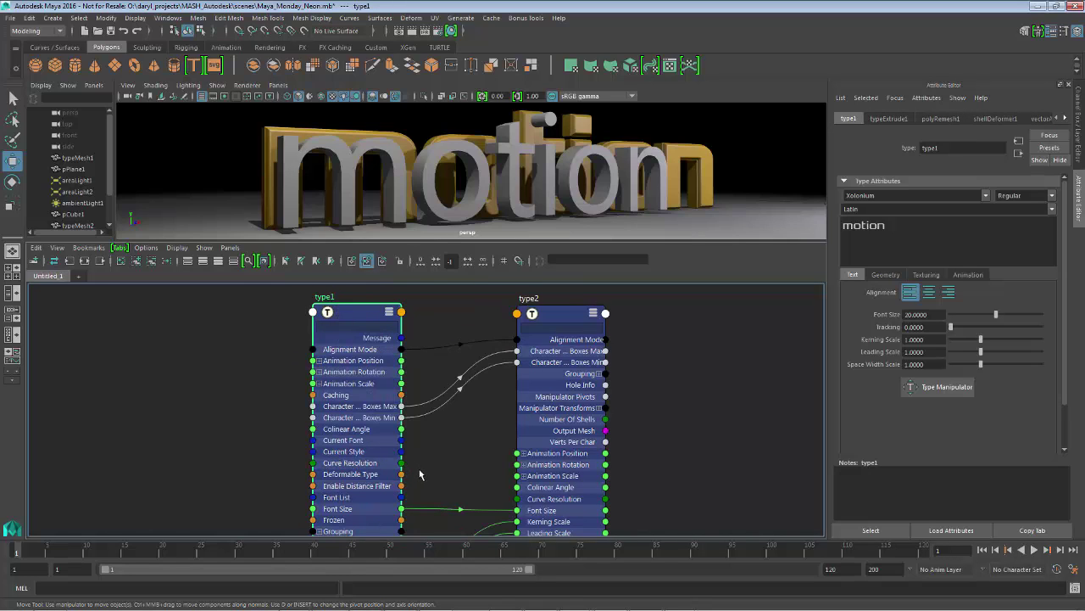
alt+middle_drag(419, 469, 421, 465)
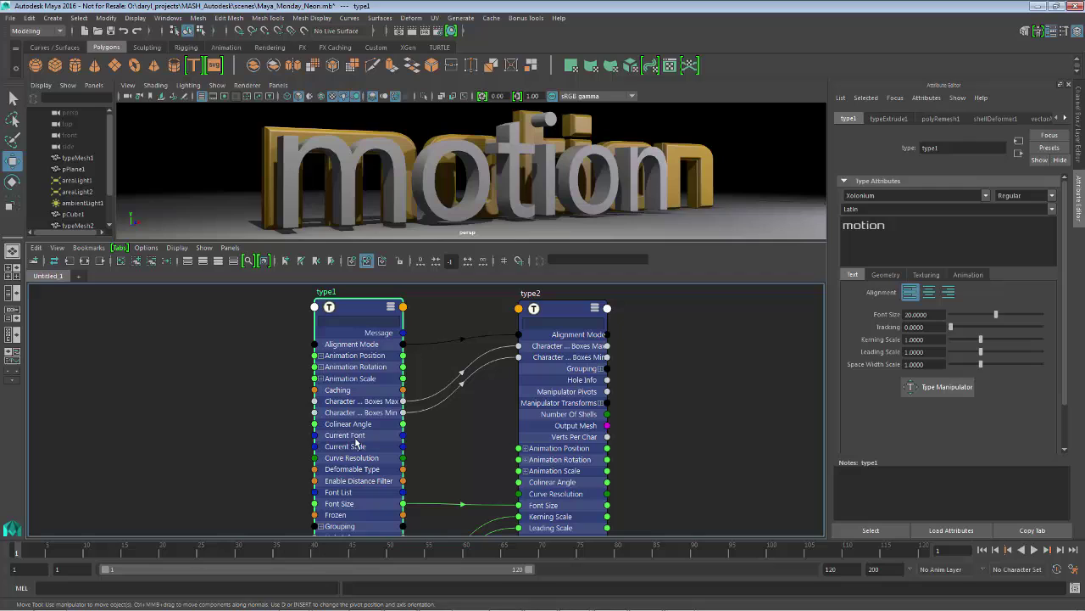
right_click(549, 309)
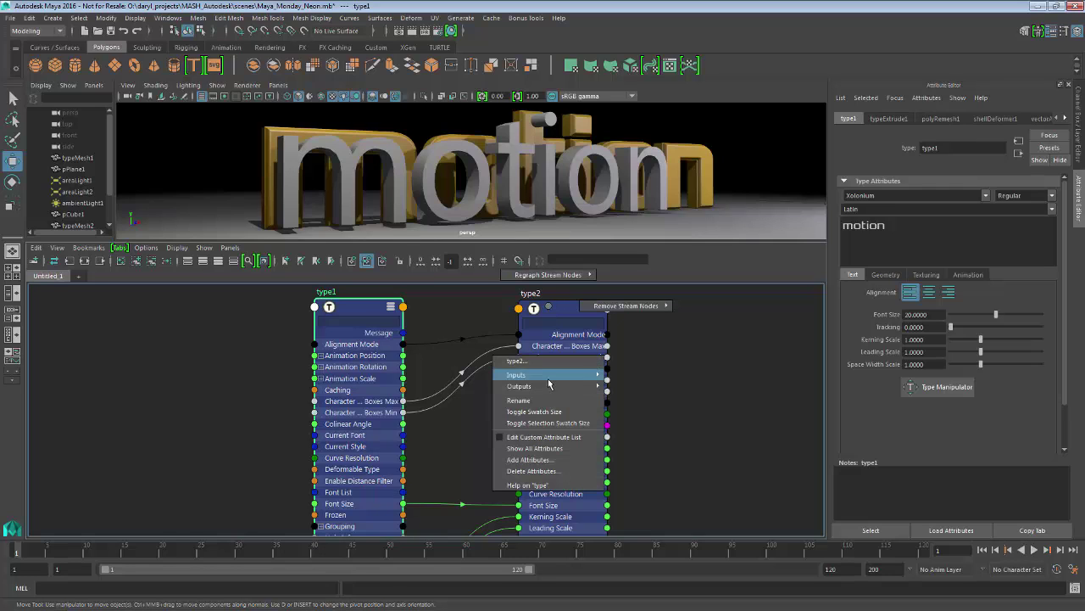
click(545, 448)
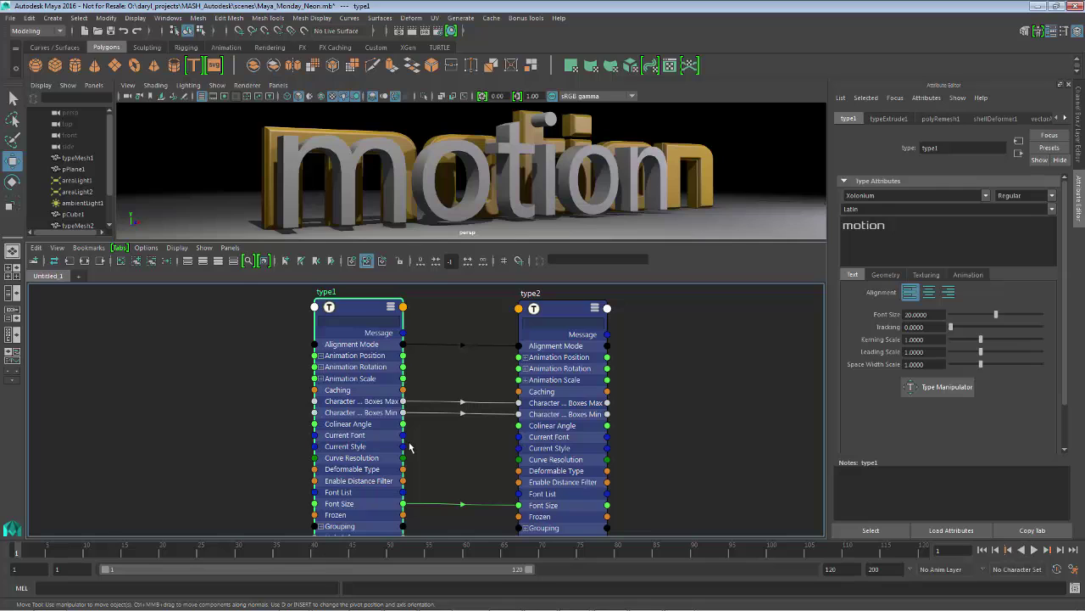
Connect type1's Current Font and Current Style to the matching inputs on type2
drag(403, 435, 519, 436)
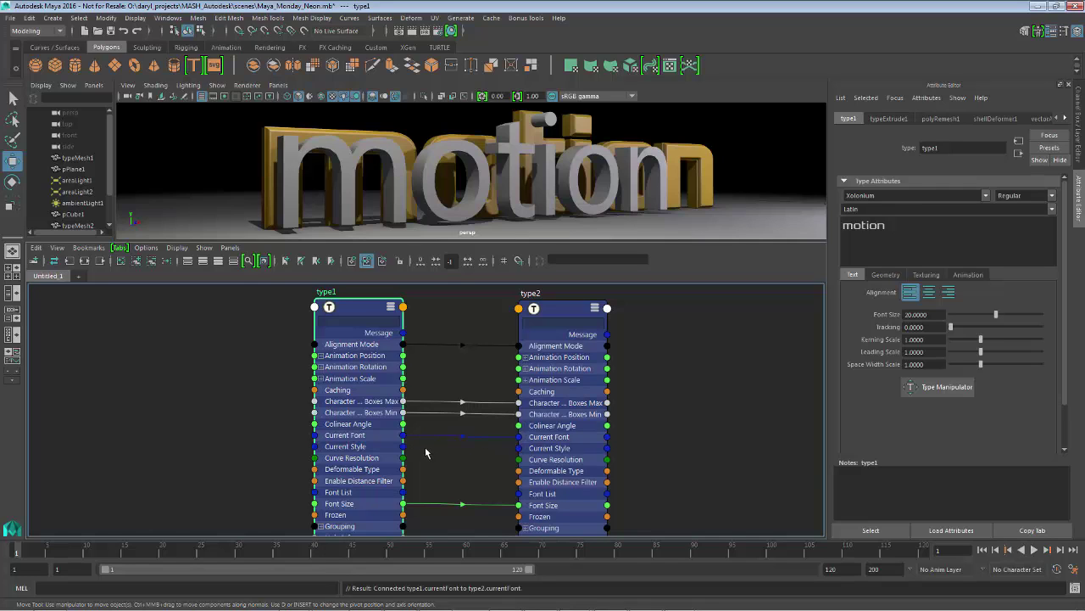
drag(403, 446, 520, 447)
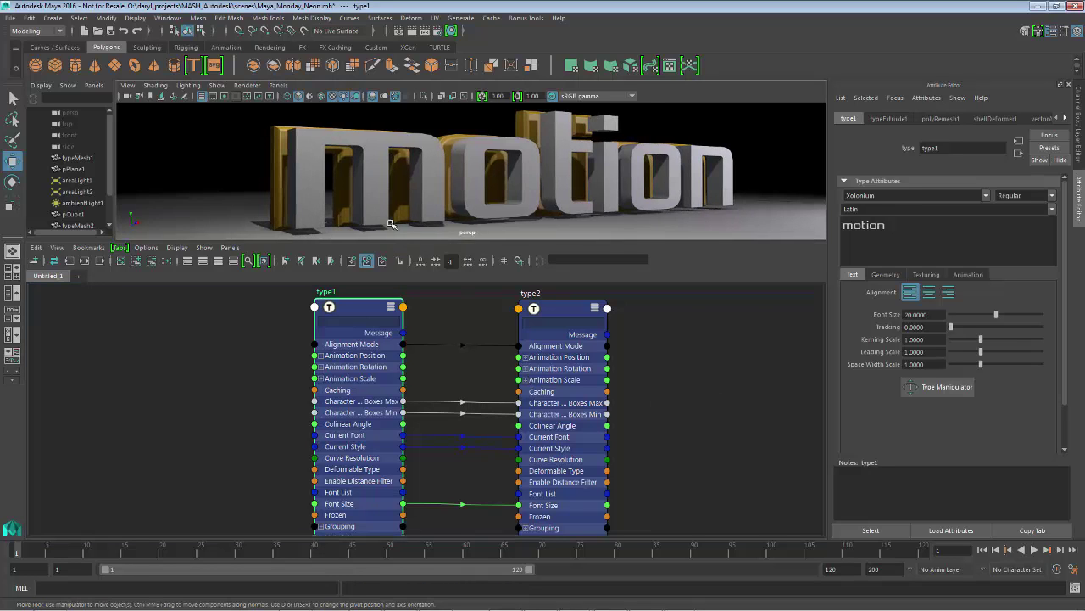
Collapse both type nodes, enlarge the perspective viewport and select the grey type mesh in front
click(443, 299)
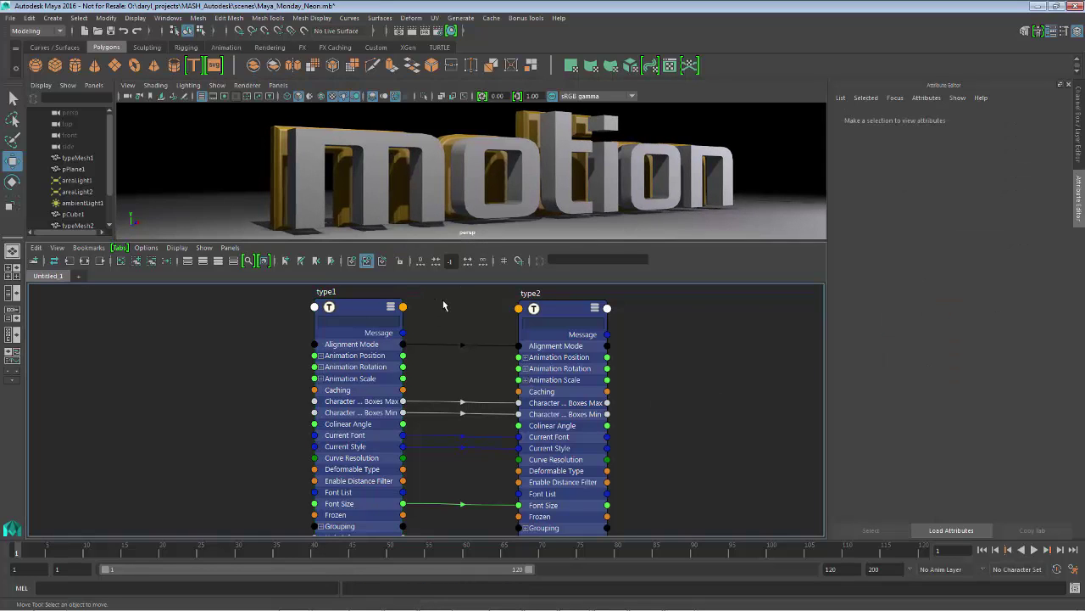
key(1)
mouse_move(435, 241)
mouse_down()
mouse_move(436, 321)
mouse_move(440, 252)
mouse_up()
click(472, 253)
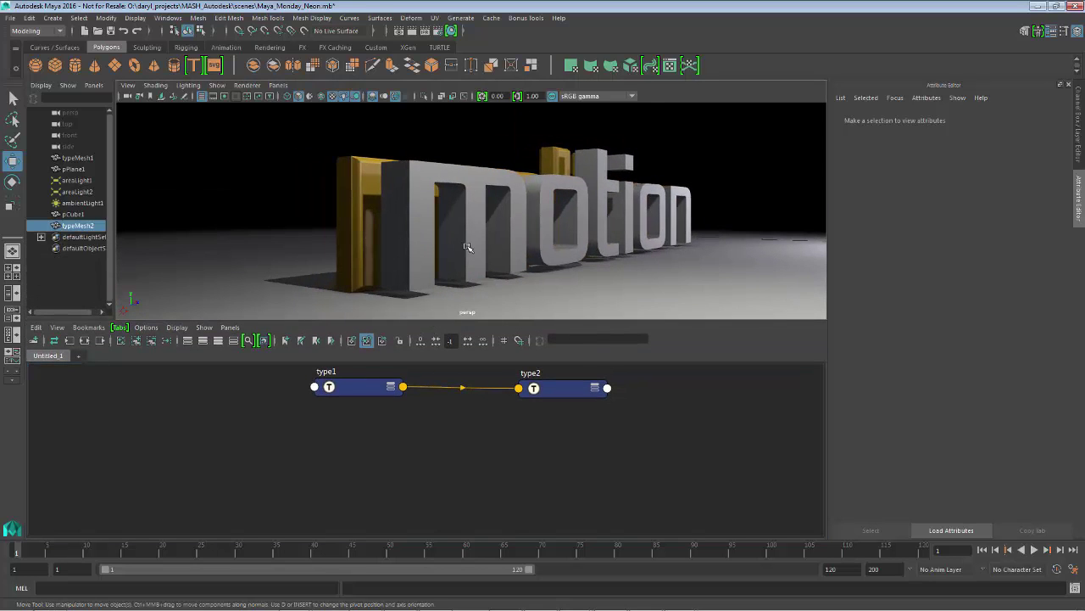
Examine from several angles and distances how the grey type mesh lines up with the gold lettering behind it
drag(408, 294, 416, 266)
alt+right_drag(417, 266, 477, 271)
alt+drag(477, 272, 461, 274)
alt+middle_drag(460, 253, 510, 276)
alt+right_drag(510, 276, 399, 244)
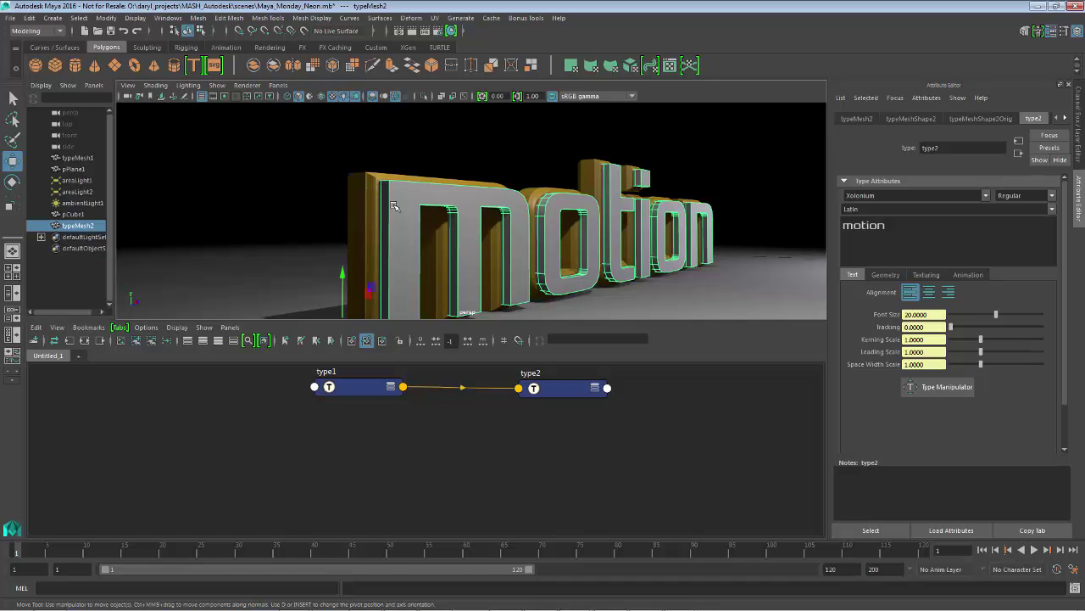
scroll(441, 222, up, 3)
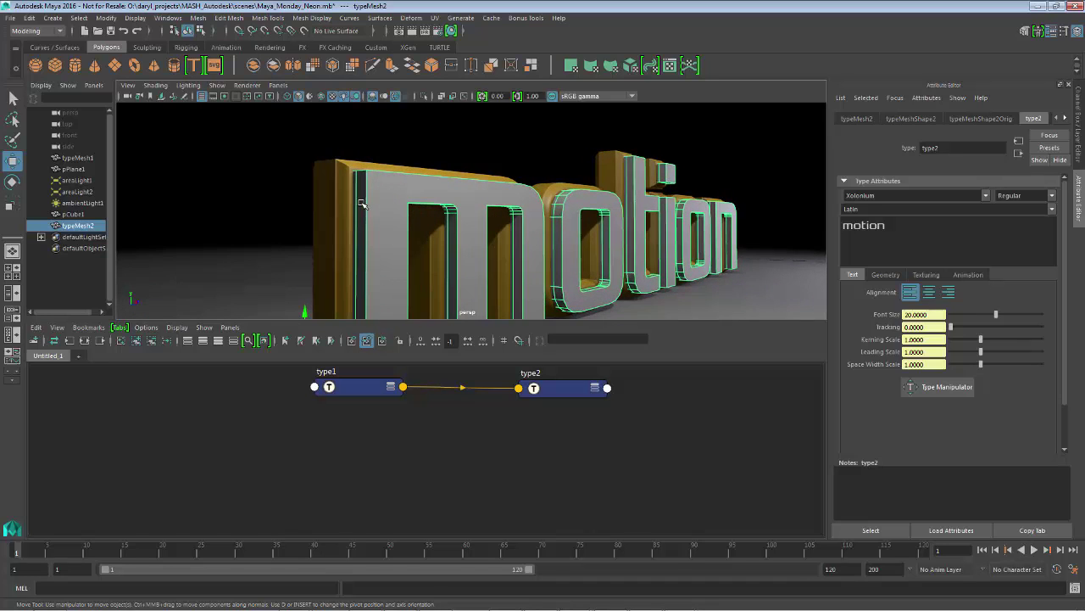
scroll(481, 212, down, 2)
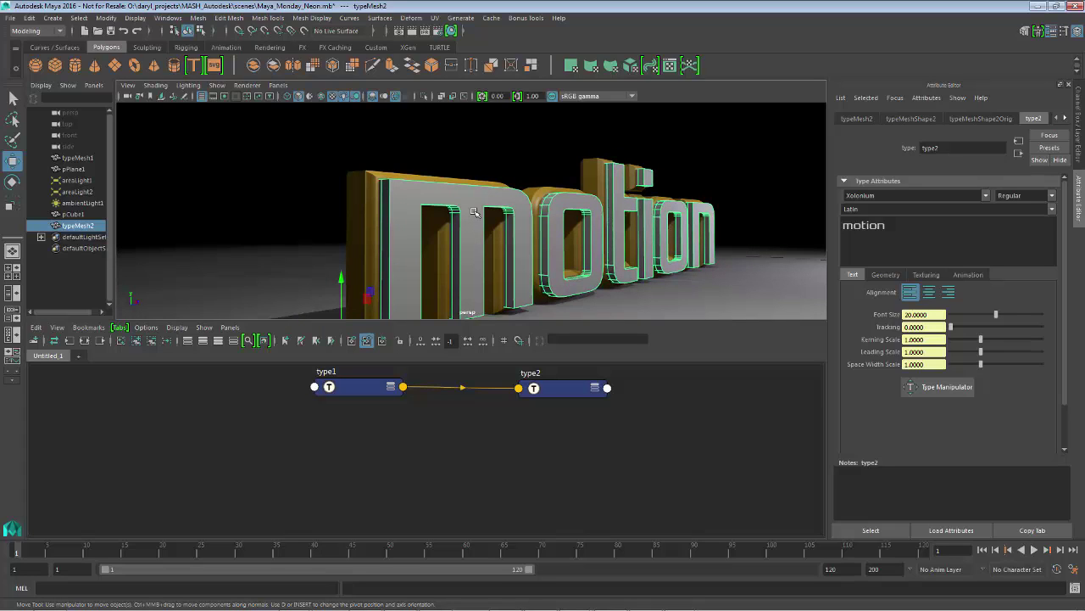
mouse_move(475, 212)
alt+mouse_down()
mouse_move(483, 184)
mouse_move(481, 193)
alt+mouse_up()
scroll(482, 193, up, 1)
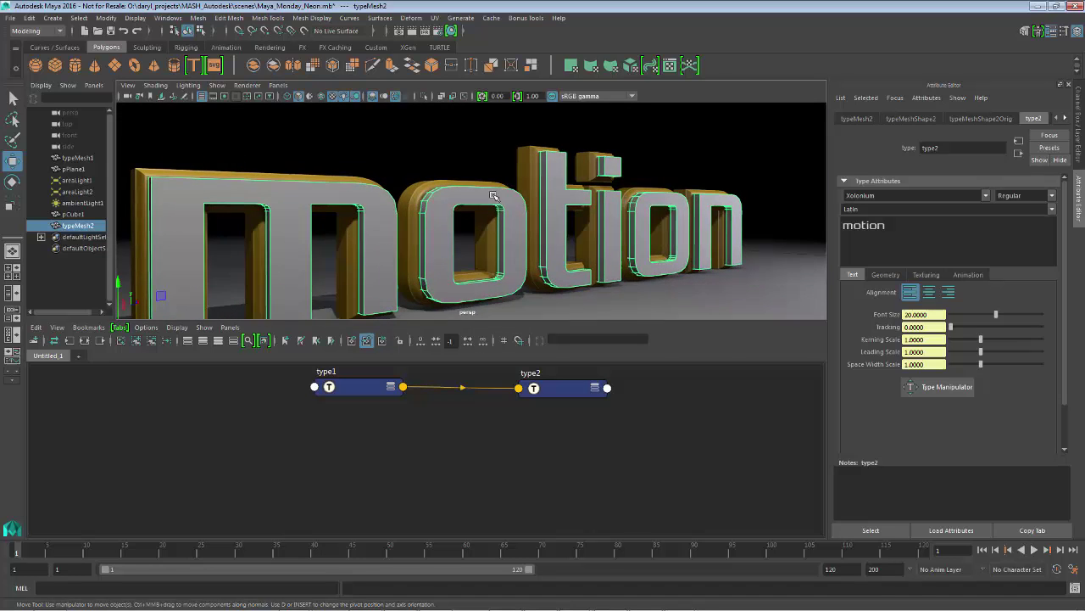
alt+middle_drag(482, 195, 526, 183)
scroll(524, 185, down, 1)
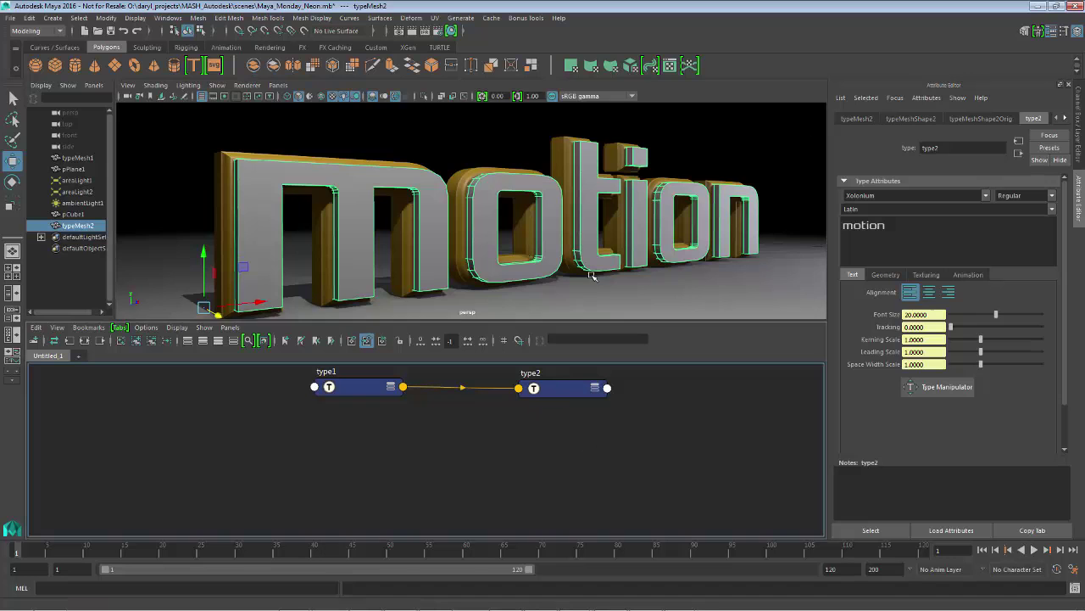
Maximise the perspective view and move the grey type mesh forward along Z by about 2.7 cm
key(space)
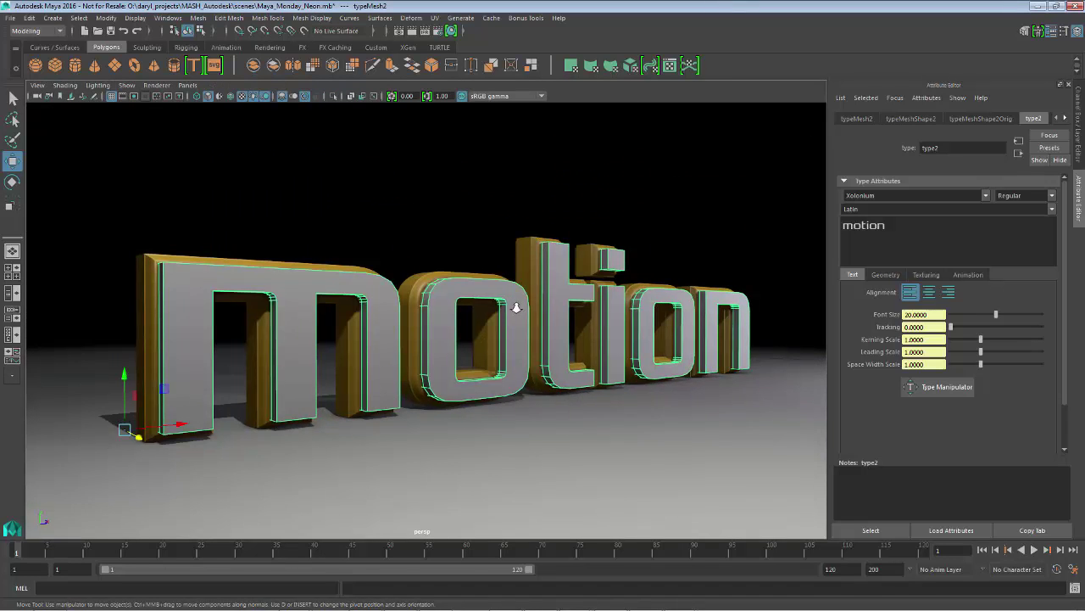
alt+drag(516, 307, 278, 433)
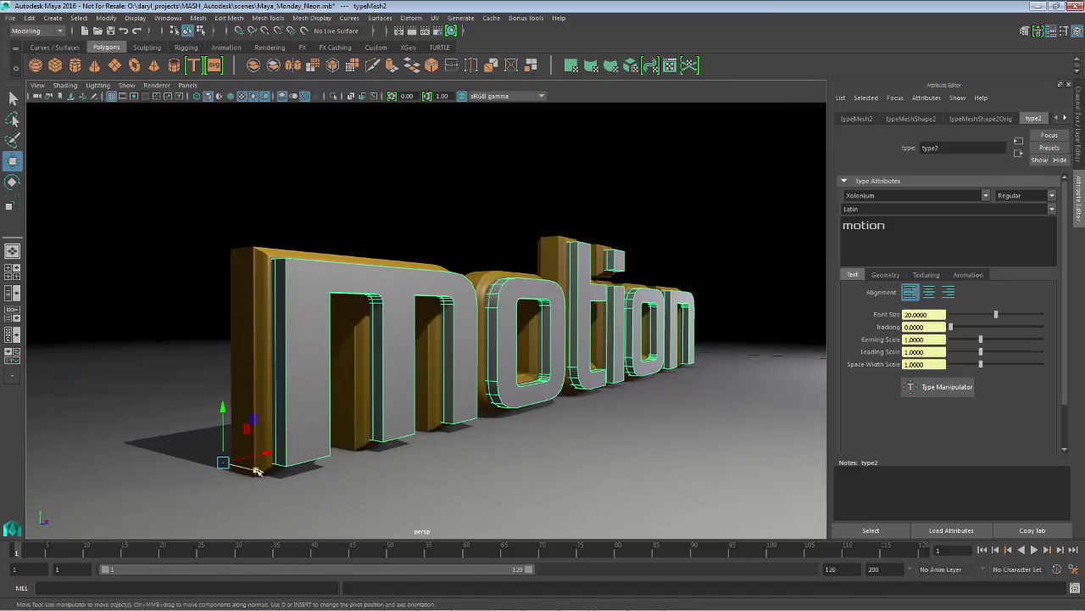
drag(257, 471, 597, 276)
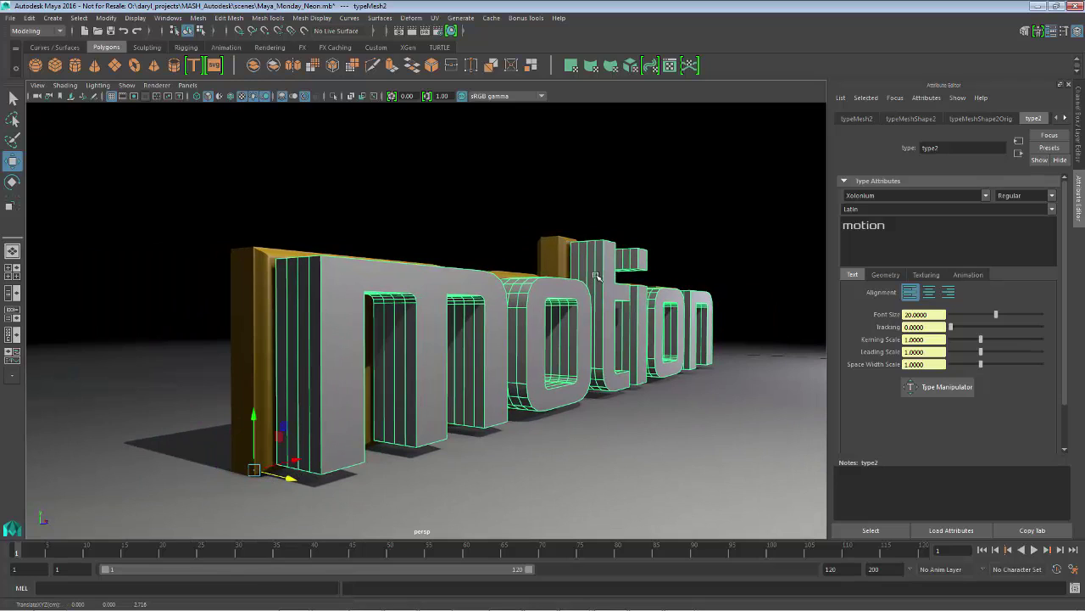
Enable Delete Caps in type2's mesh settings to leave only the outline walls of the letters
click(885, 275)
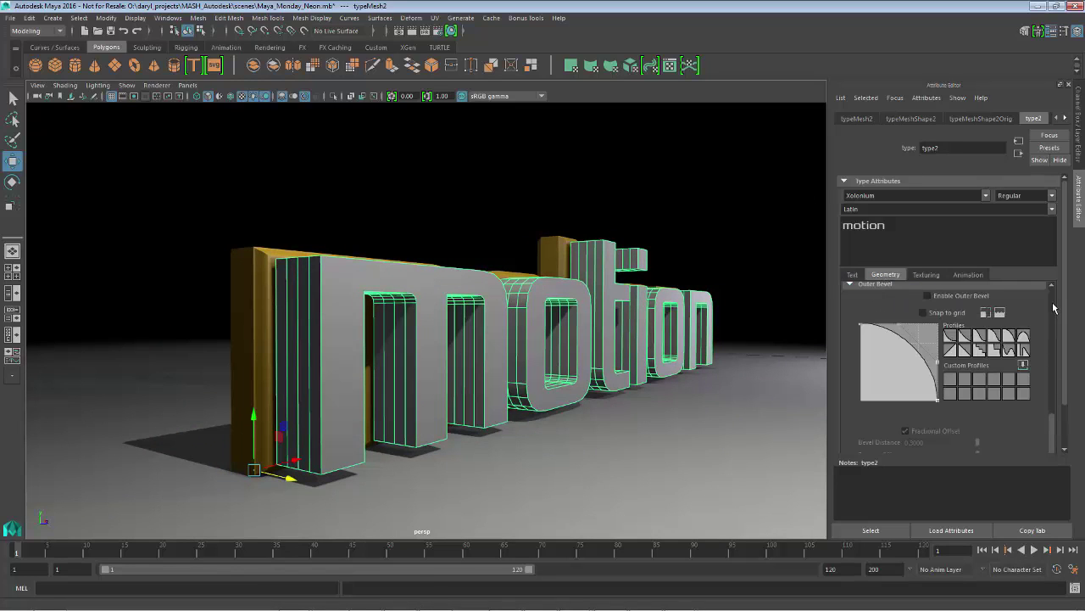
drag(1054, 433, 1053, 299)
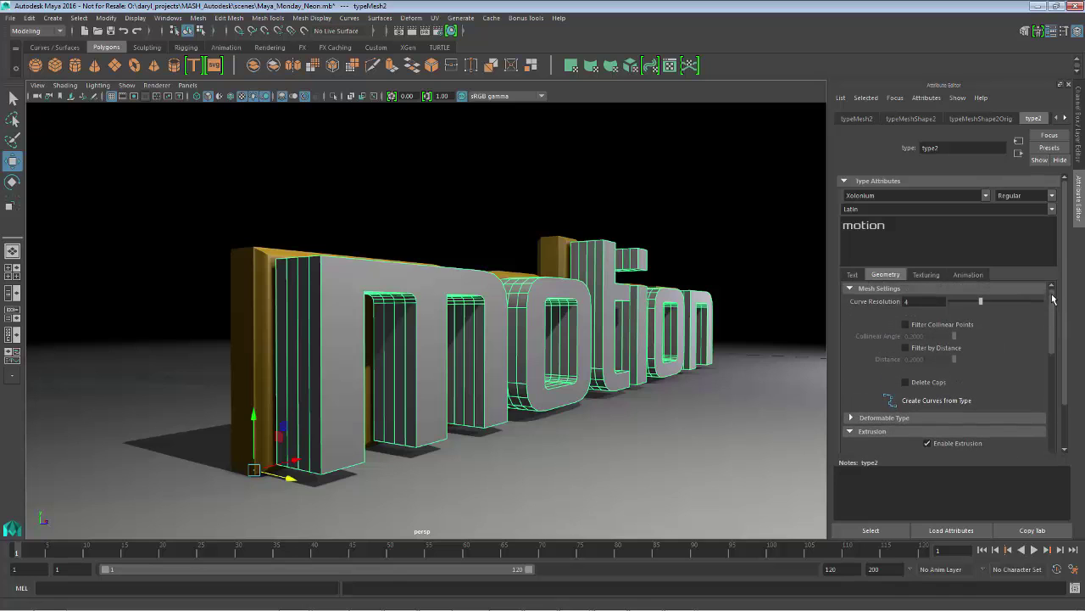
click(904, 383)
alt+drag(426, 303, 477, 310)
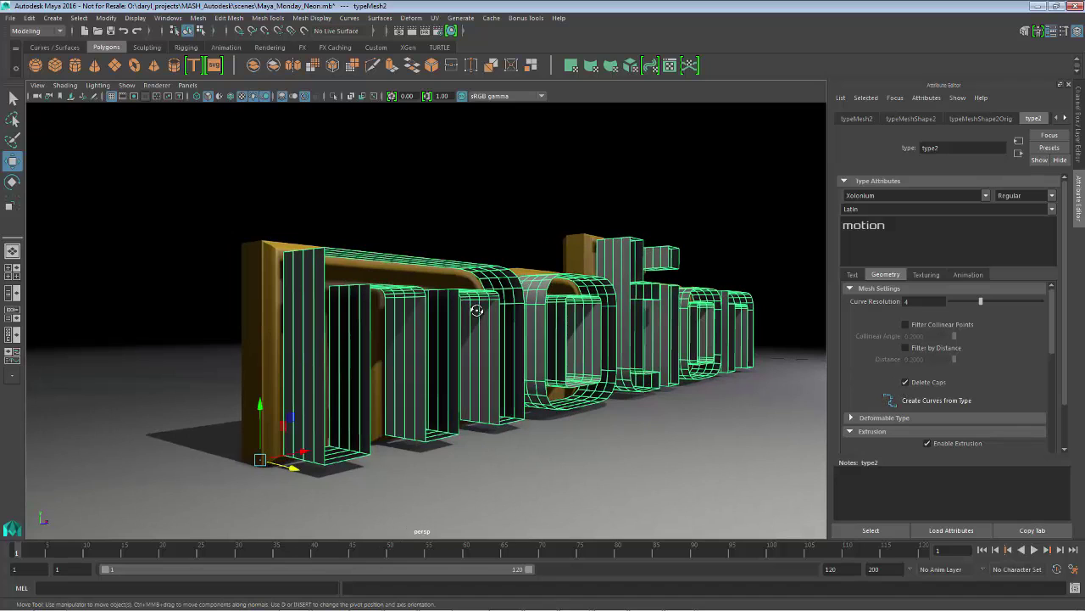
Set type2's Extrude Divisions to 1, Extrude Offset to about 0.29 and Extrude Distance to 0.1
drag(1053, 340, 1053, 392)
drag(981, 423, 924, 429)
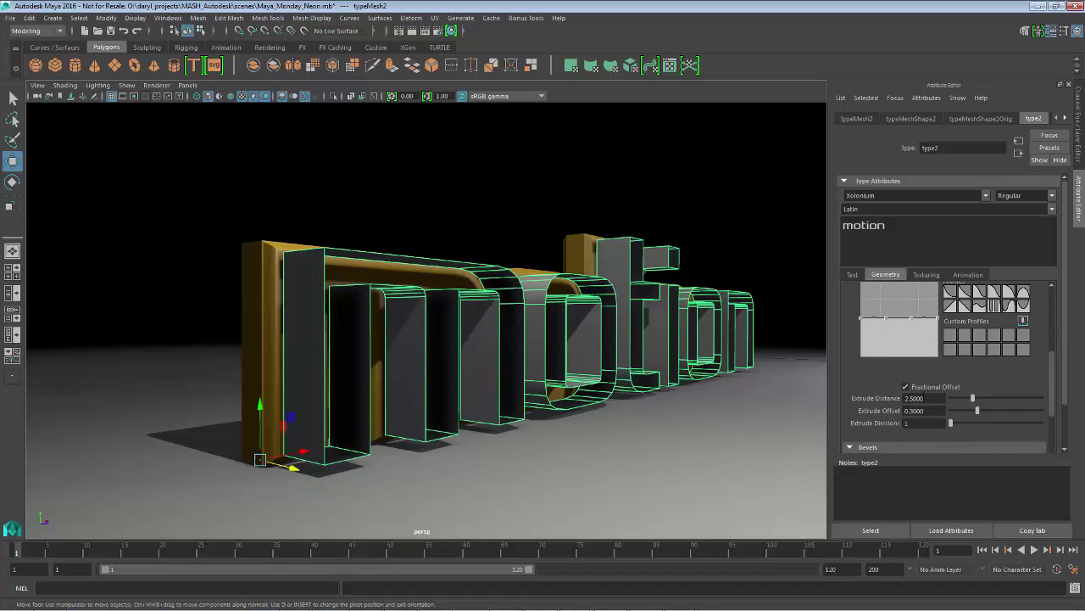
drag(978, 413, 951, 398)
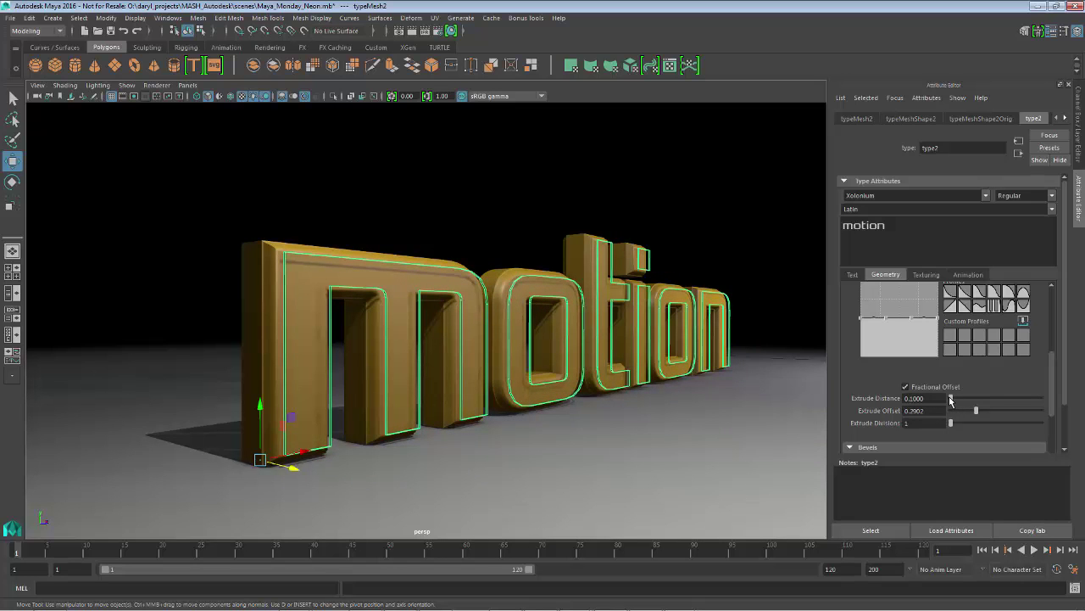
alt+right_drag(394, 311, 585, 286)
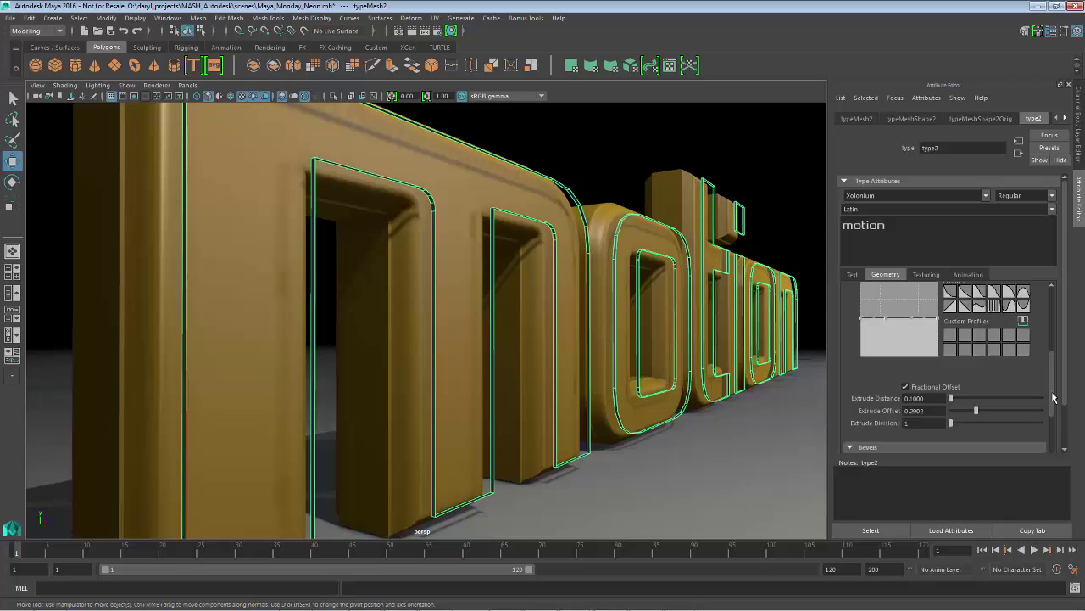
Enable the outer bevel on type2
drag(1053, 396, 1051, 434)
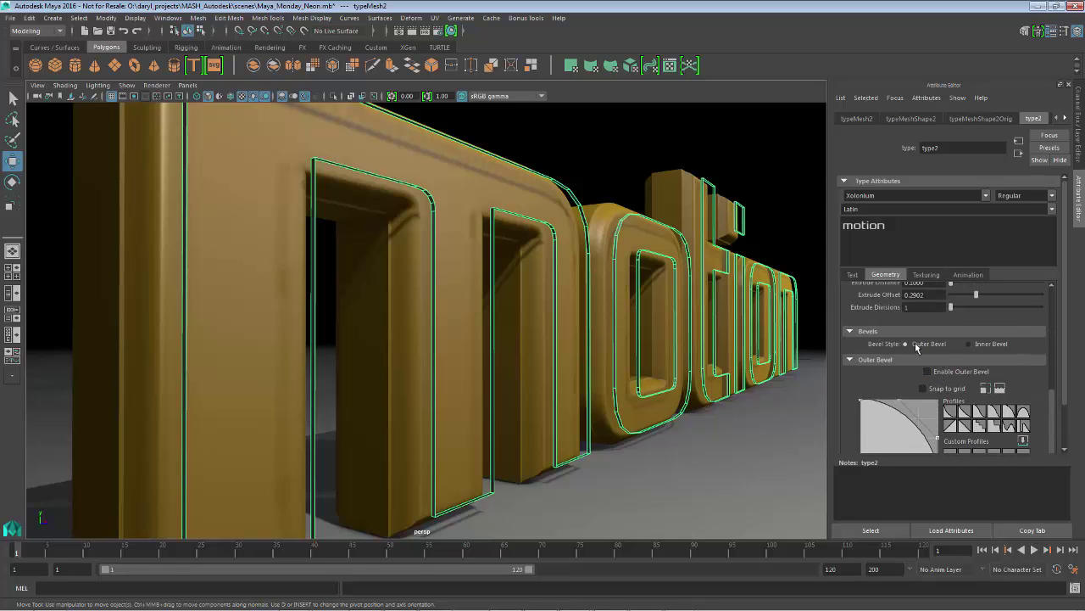
click(927, 374)
scroll(543, 315, up, 5)
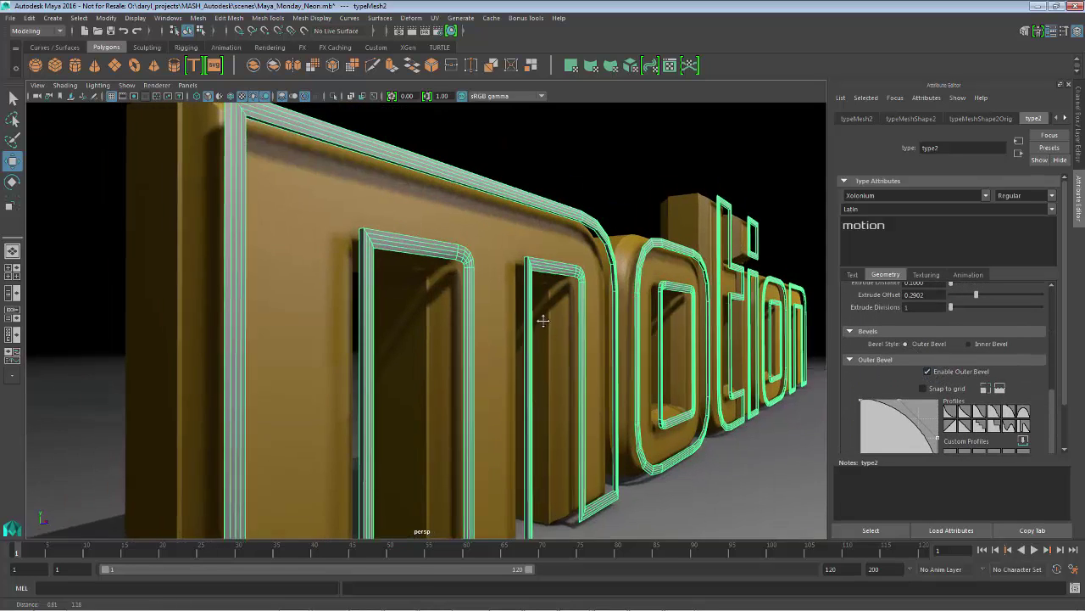
scroll(546, 325, down, 2)
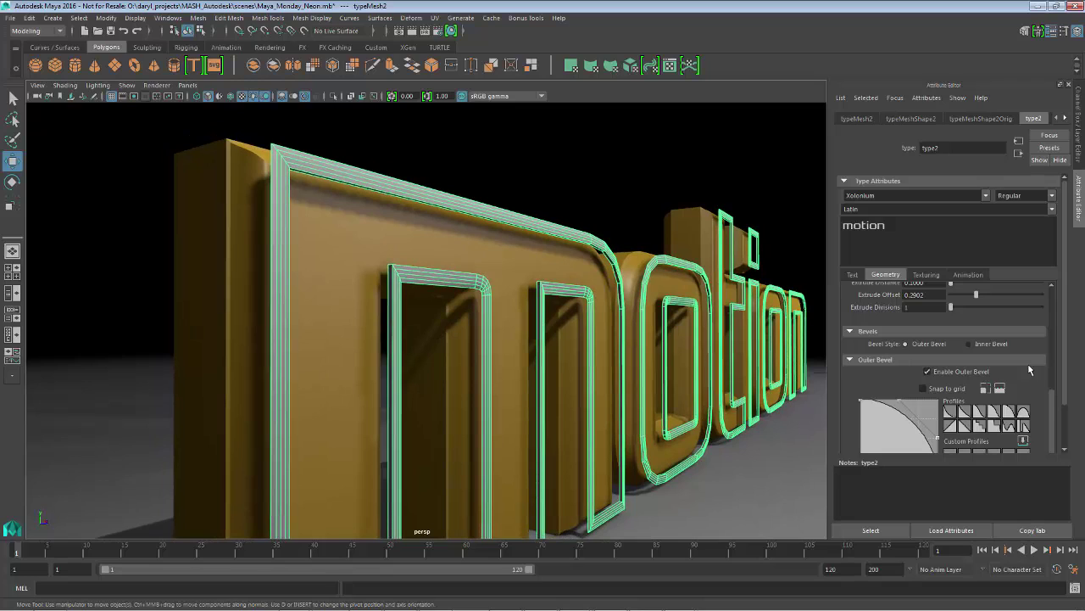
Increase the Bevel Divisions of type2's outer bevel
scroll(1064, 392, down, 3)
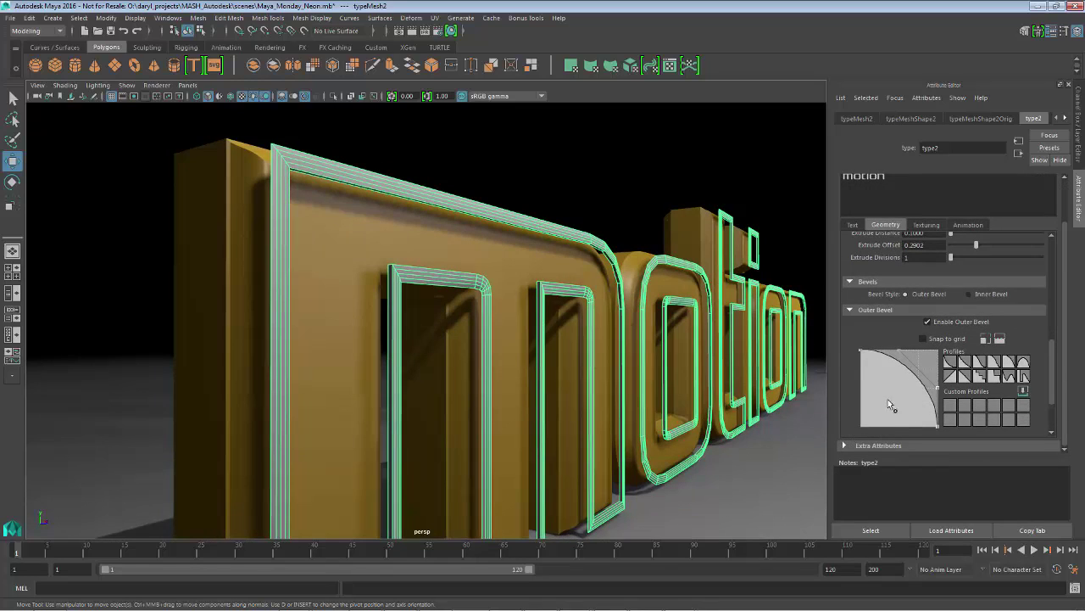
drag(1050, 384, 1050, 406)
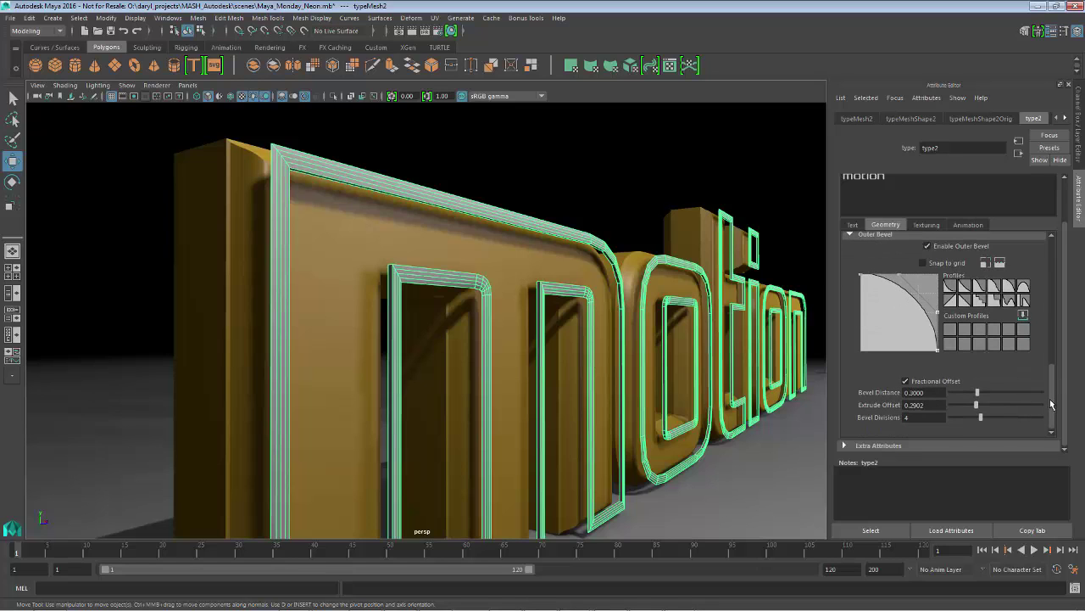
drag(981, 417, 1055, 267)
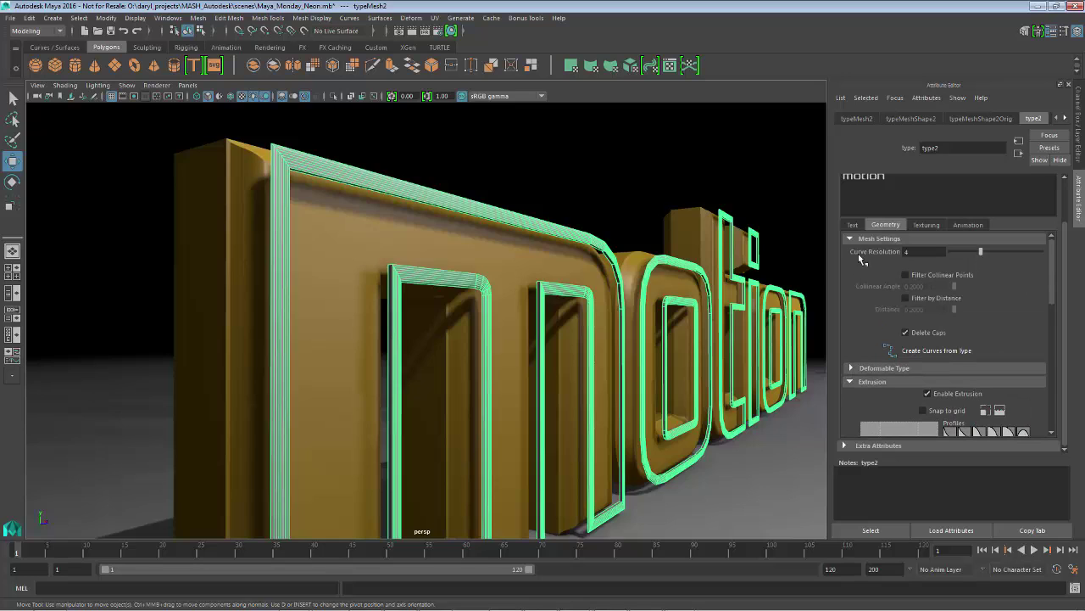
Set type2's Curve Resolution to 10 to smooth the rounded letter corners
alt+drag(591, 250, 652, 248)
alt+right_drag(652, 247, 672, 252)
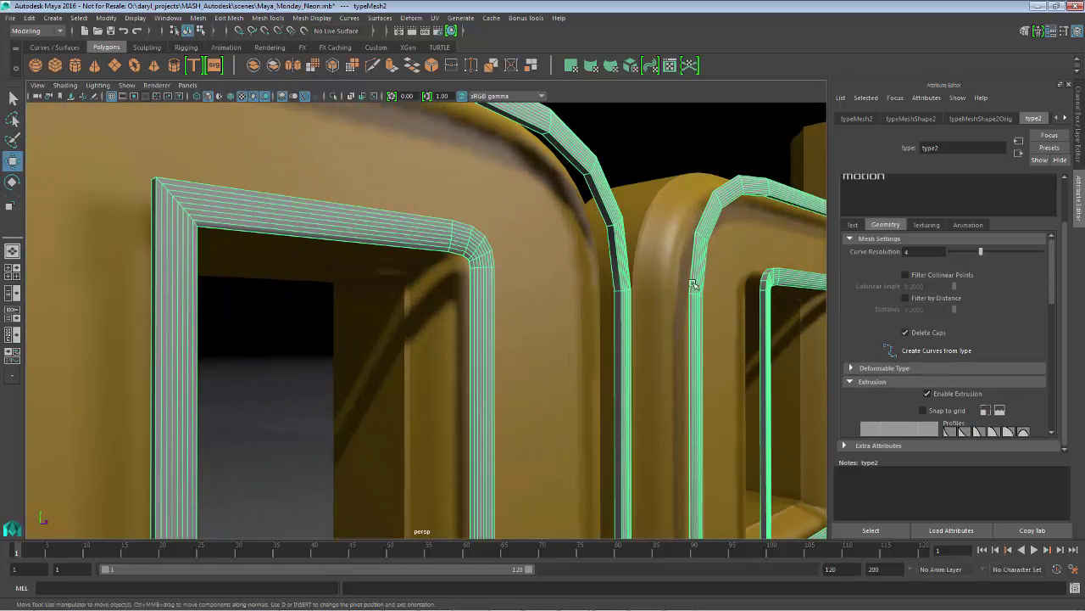
drag(981, 253, 1070, 255)
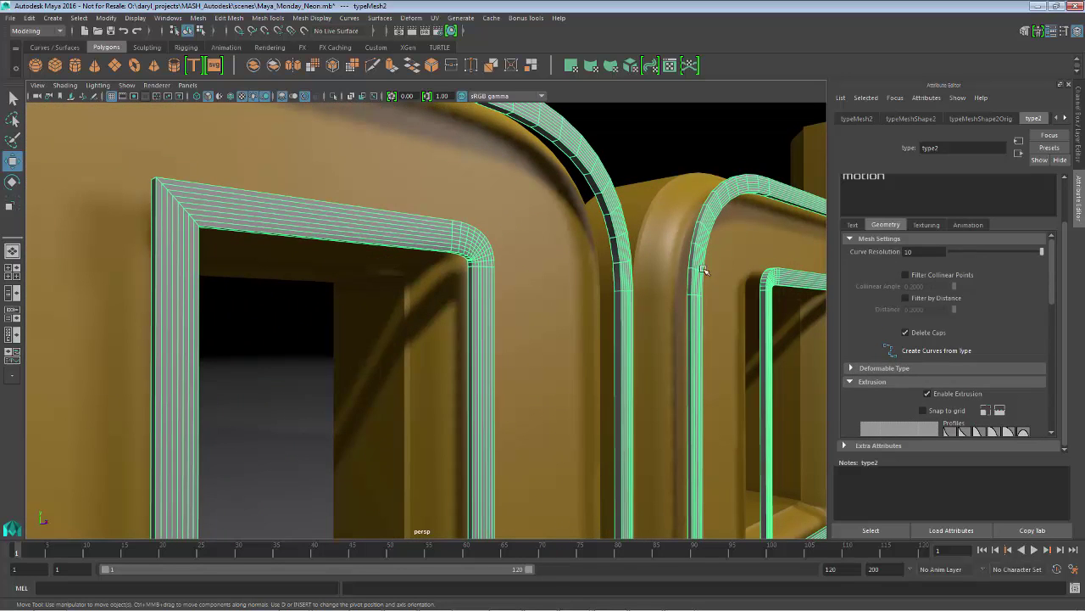
Apply the rounded arch profile to type2's outer bevel and set its Extrude Offset to 3
drag(1054, 294, 1058, 408)
alt+right_drag(678, 251, 636, 255)
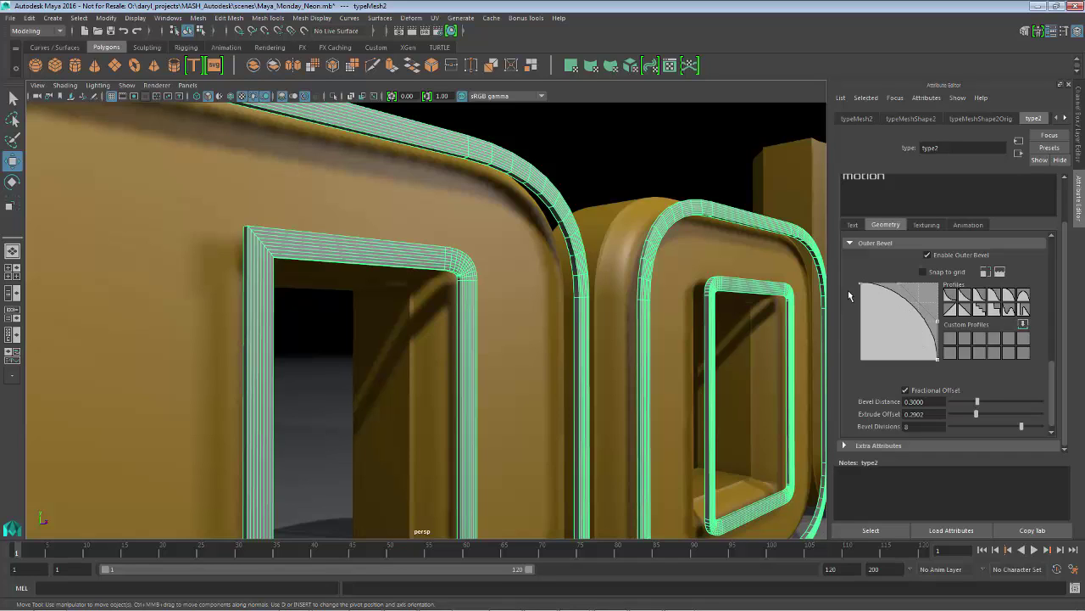
click(1024, 297)
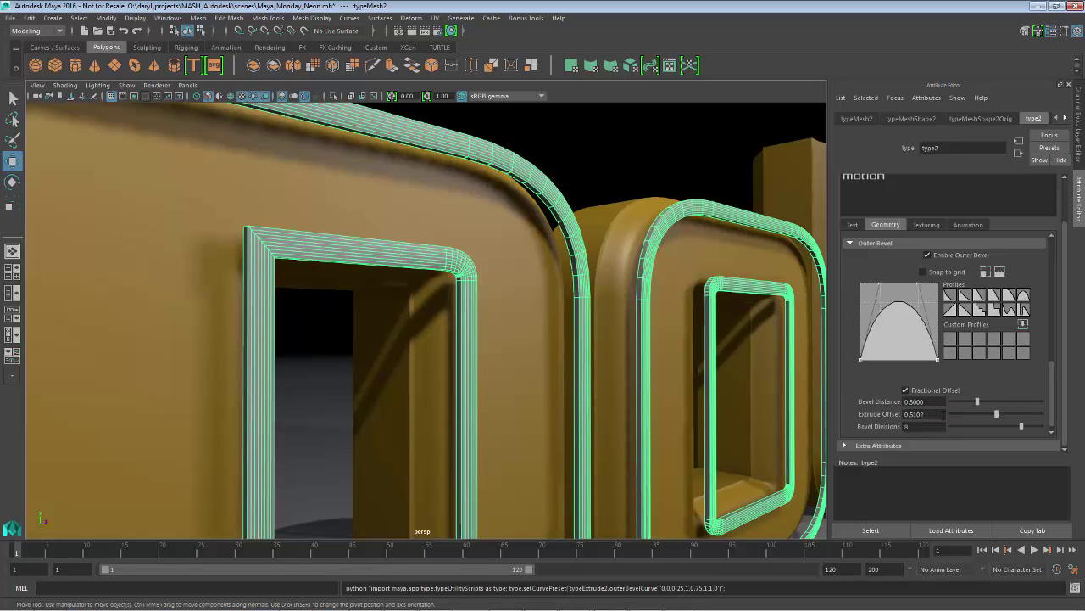
drag(996, 414, 998, 414)
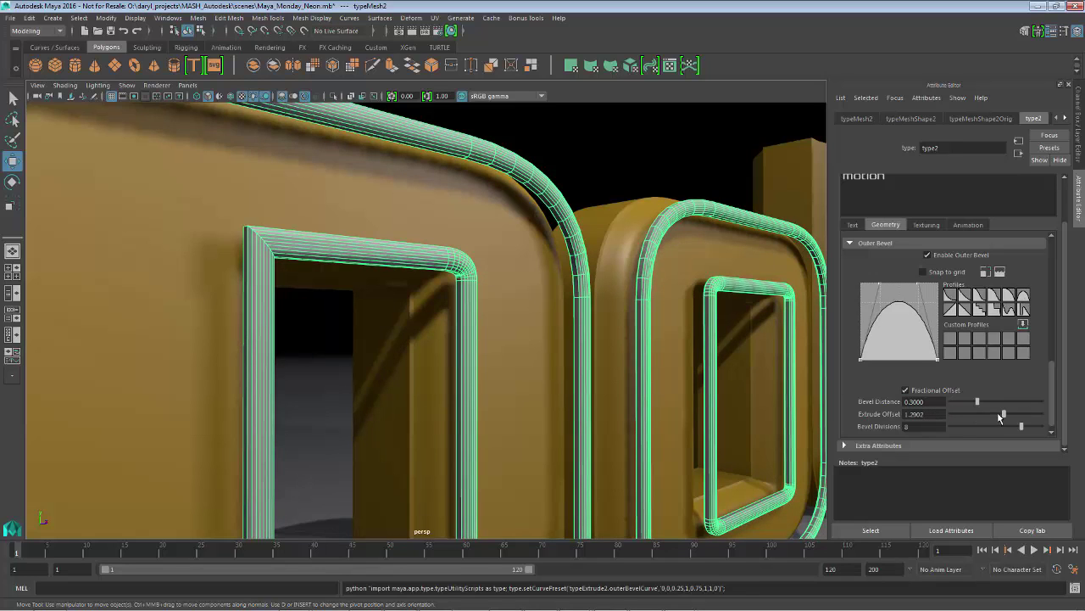
double_click(925, 416)
text(3)
key(Return)
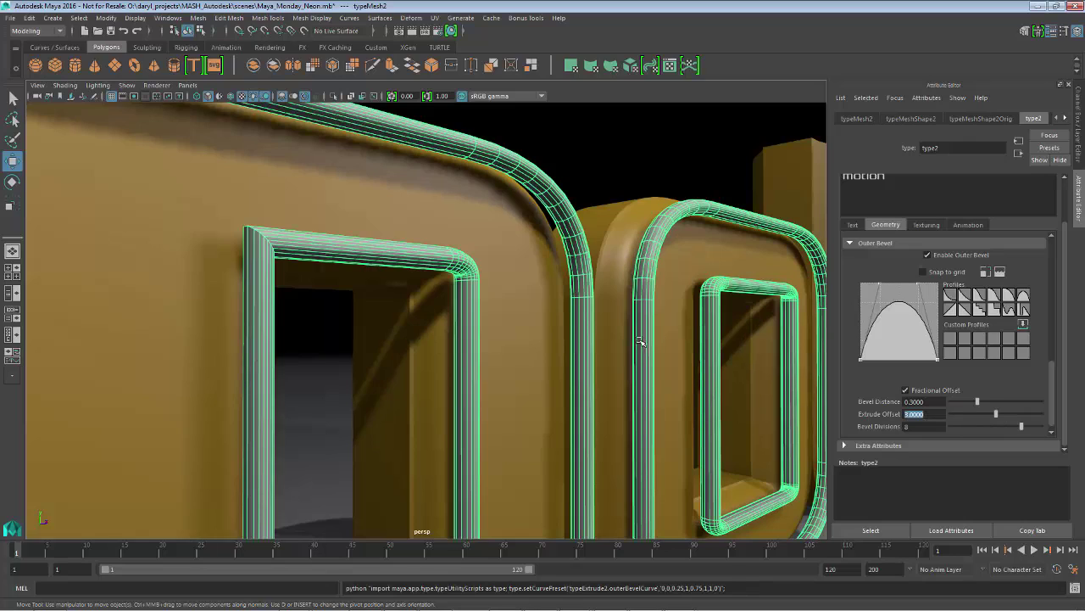
Set the Bevel Divisions of type2's outer bevel to 10
alt+right_drag(640, 341, 625, 325)
alt+drag(625, 324, 598, 320)
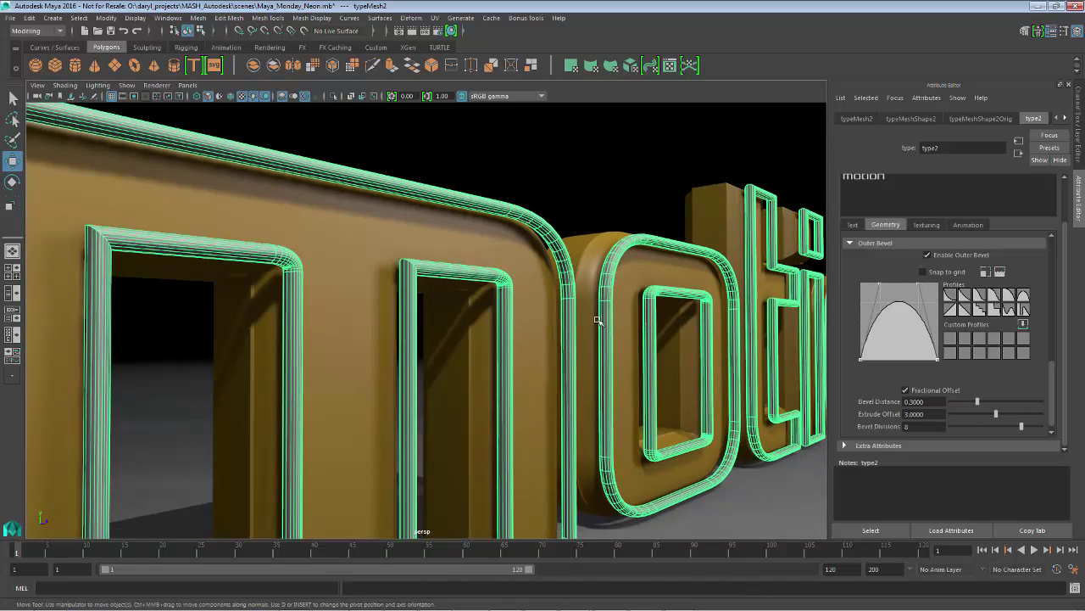
alt+right_drag(598, 320, 548, 318)
alt+drag(548, 317, 484, 317)
drag(1020, 426, 1065, 428)
alt+right_drag(759, 399, 637, 368)
alt+drag(637, 368, 575, 345)
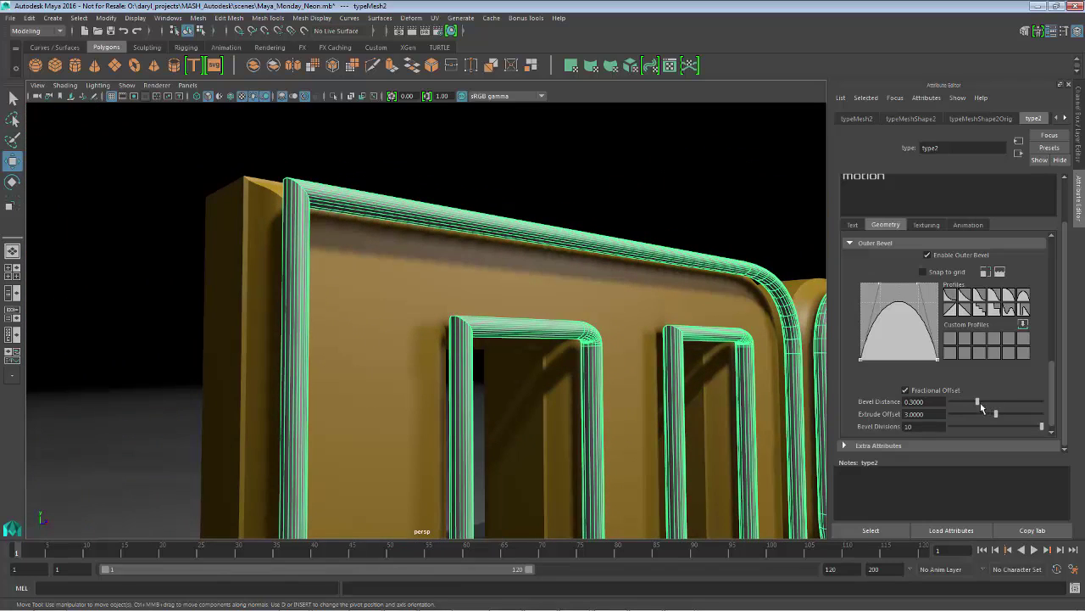
Set the Bevel Distance of type2's outer bevel to -0.2653 and deselect the tube mesh
mouse_move(979, 402)
mouse_down()
mouse_move(990, 401)
mouse_move(974, 402)
mouse_up()
alt+drag(648, 317, 521, 290)
alt+right_drag(521, 290, 559, 292)
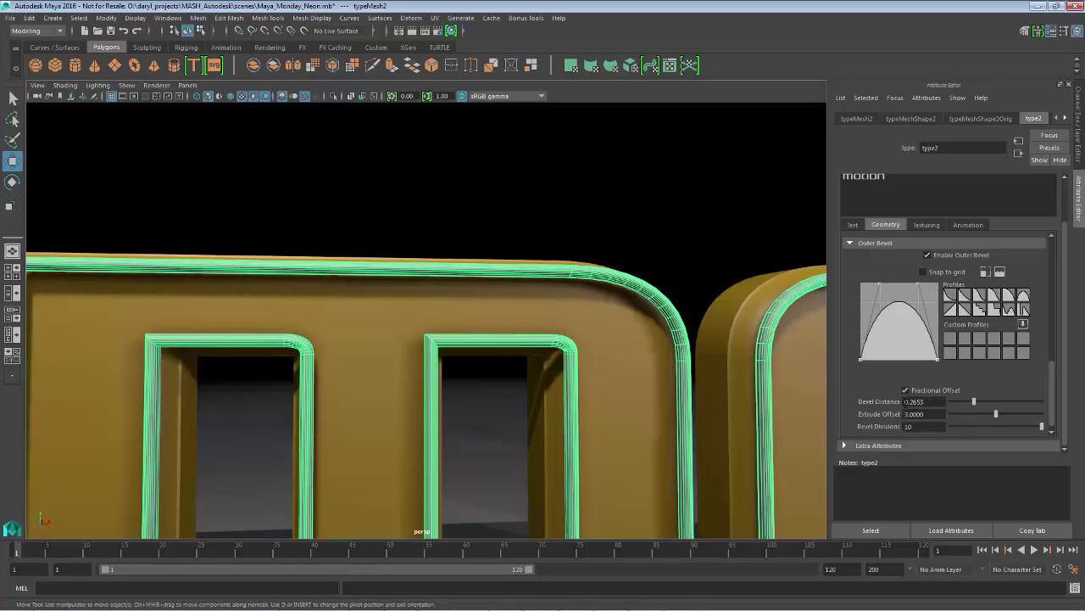
key(Return)
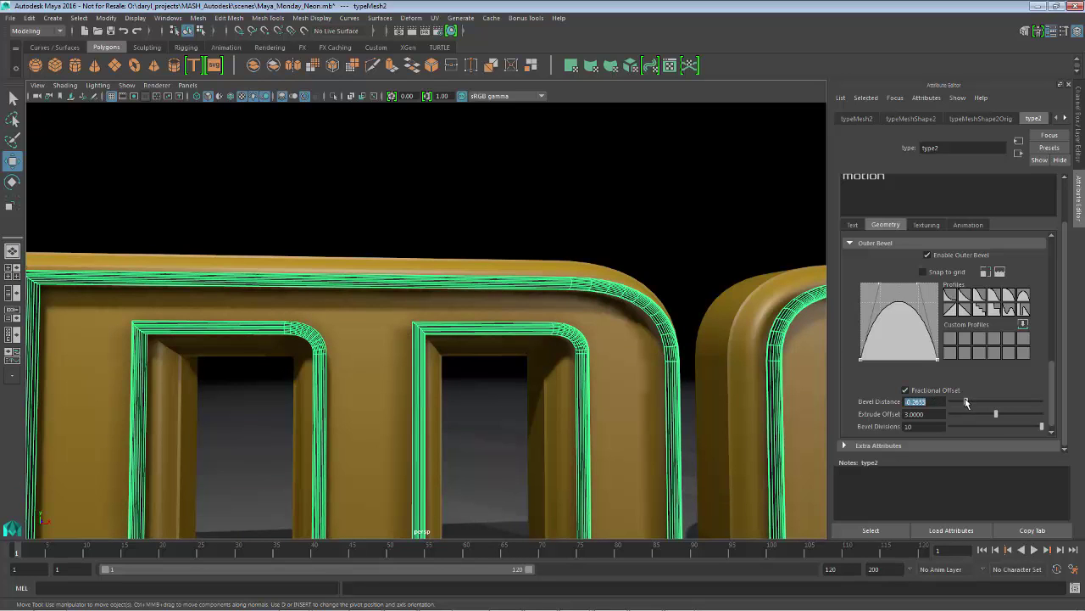
alt+drag(640, 346, 674, 342)
click(599, 181)
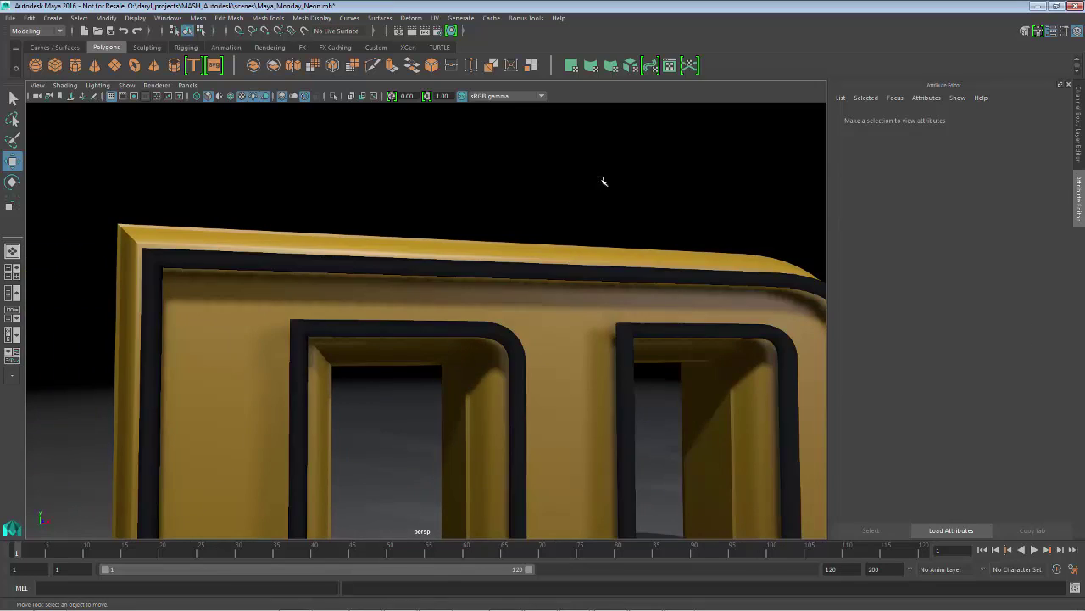
scroll(584, 193, down, 2)
scroll(584, 192, down, 2)
scroll(610, 189, up, 3)
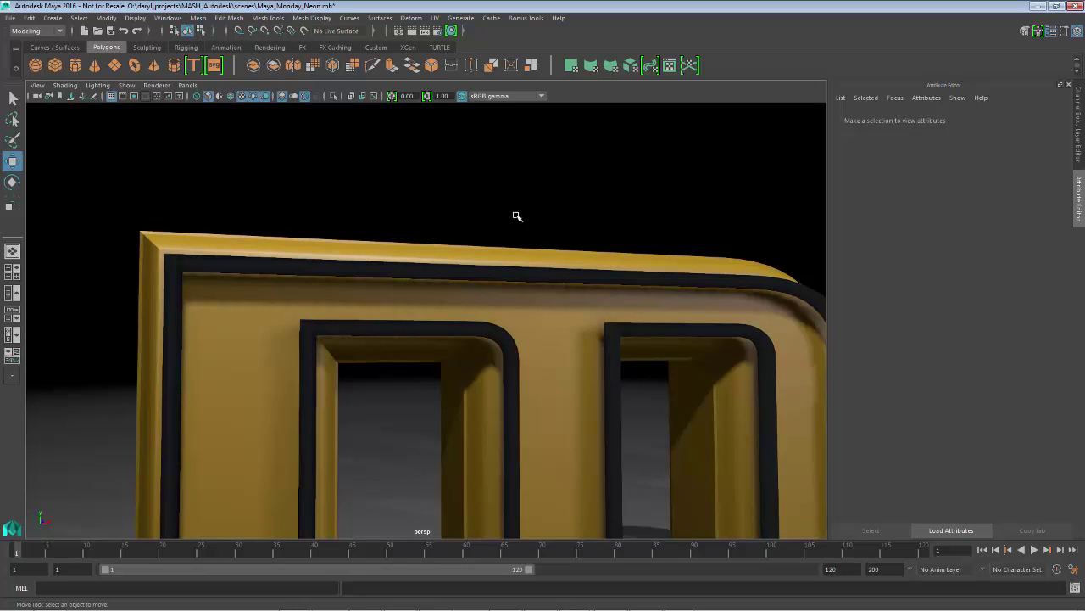
Reverse the normals of the dark tube outline mesh and deselect it
click(584, 274)
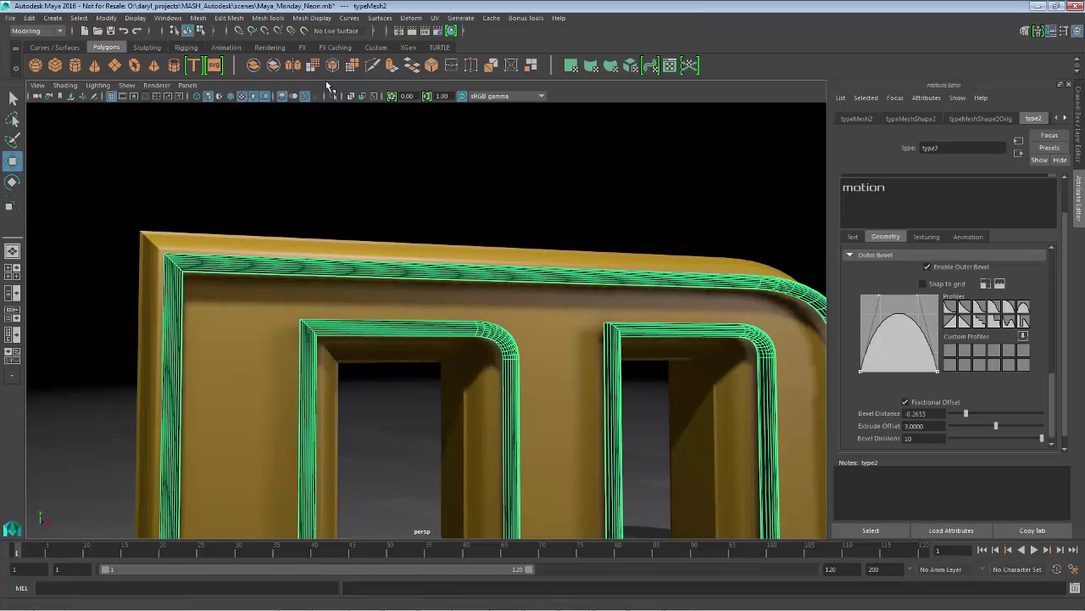
click(319, 20)
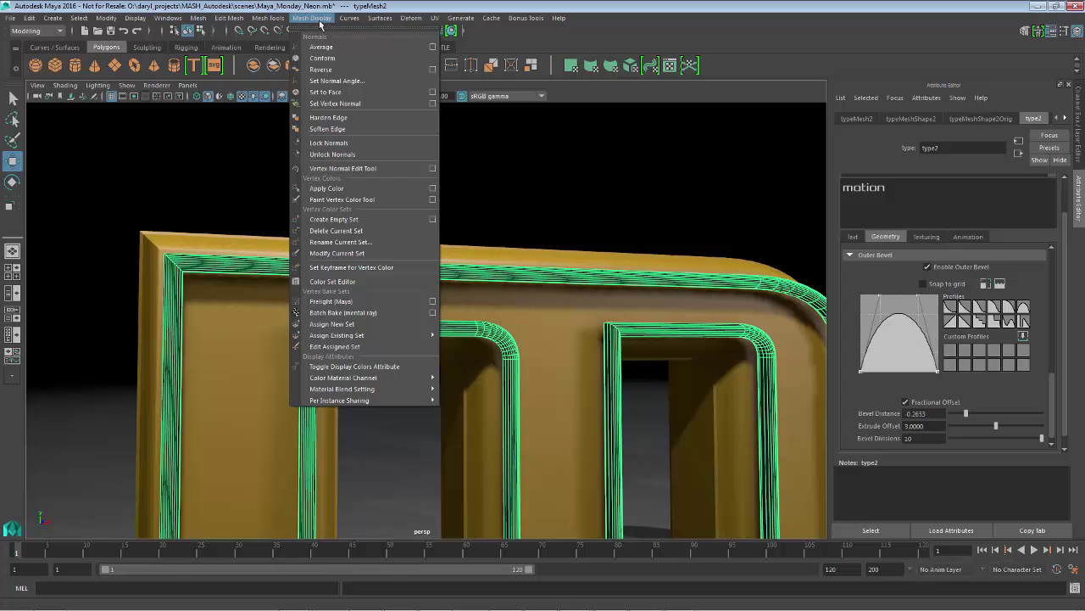
click(359, 71)
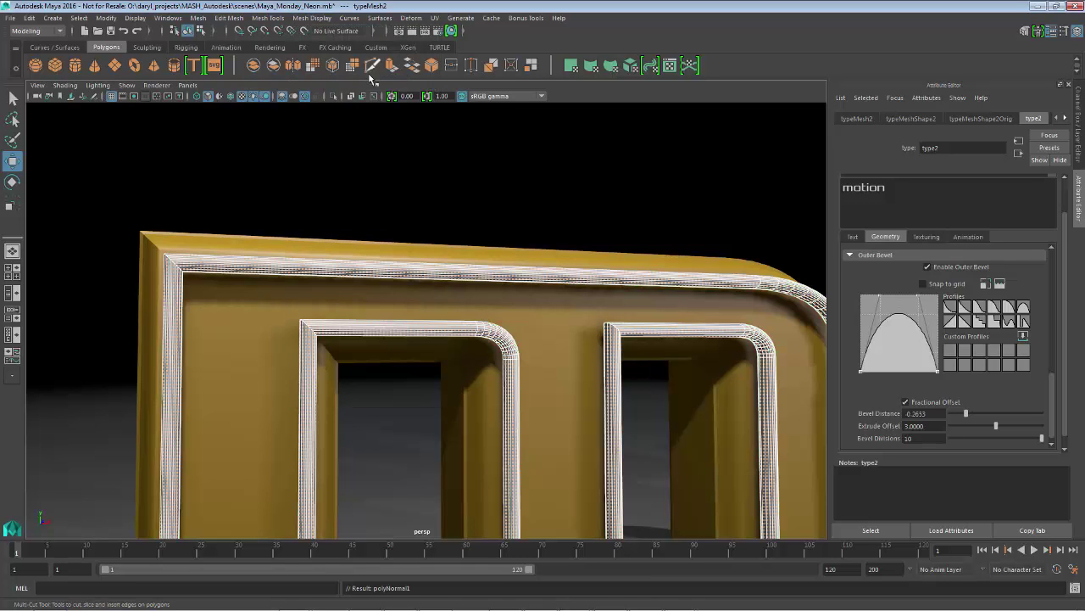
click(509, 185)
Assign a new Blinn material to the tube outline mesh
click(527, 278)
alt+right_drag(529, 280, 538, 262)
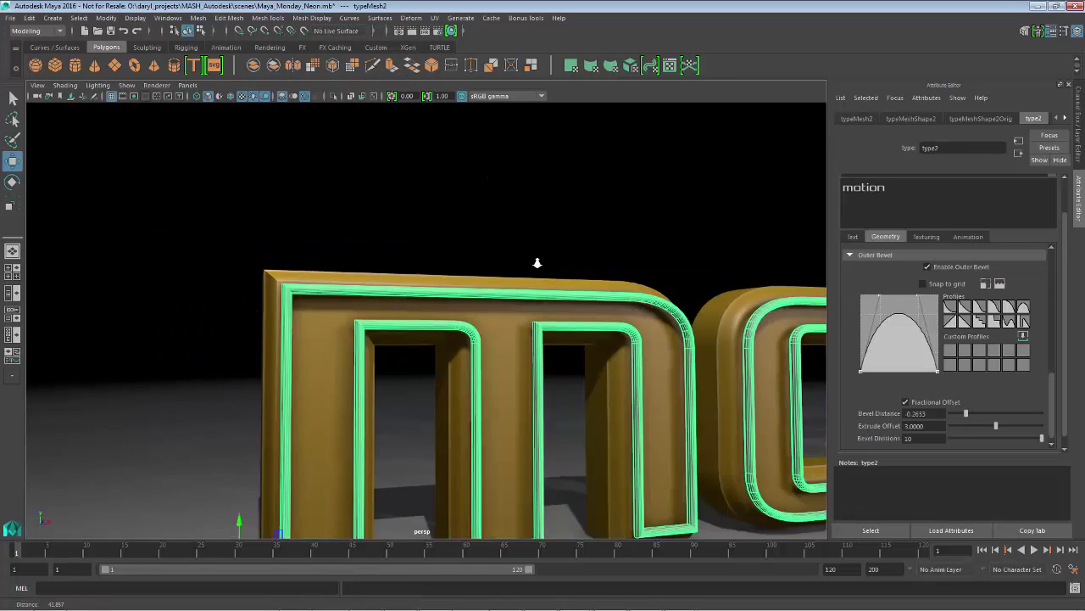
alt+middle_drag(537, 262, 467, 242)
right_click(583, 274)
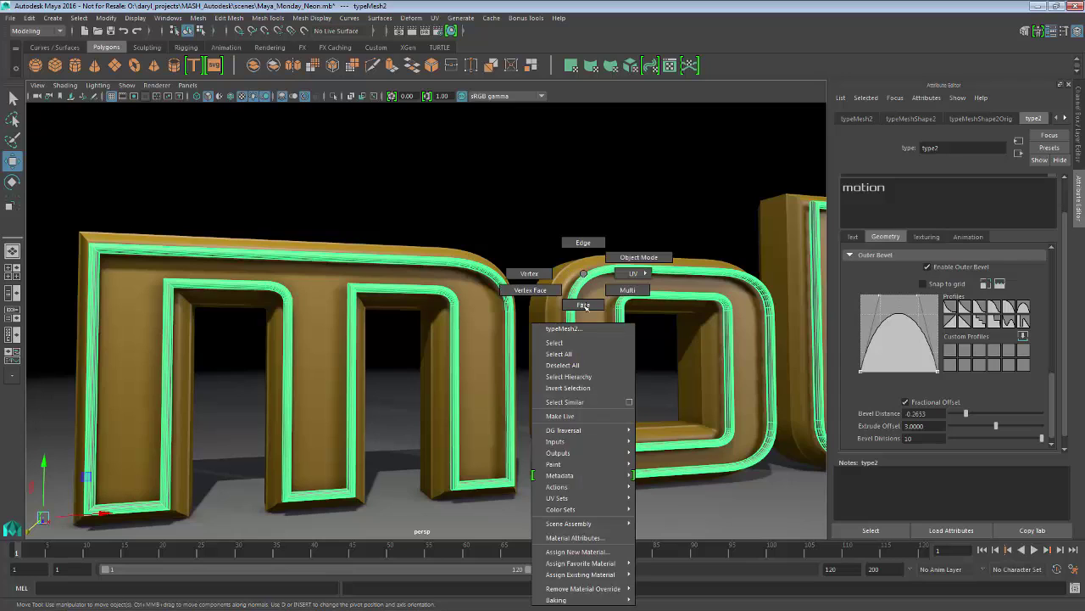
mouse_move(594, 563)
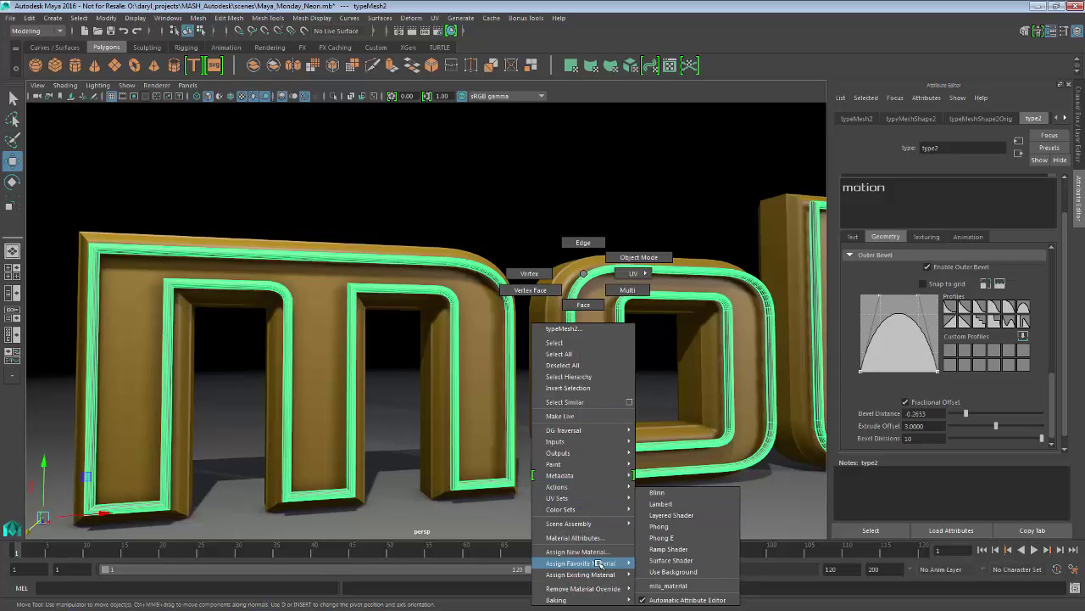
click(671, 492)
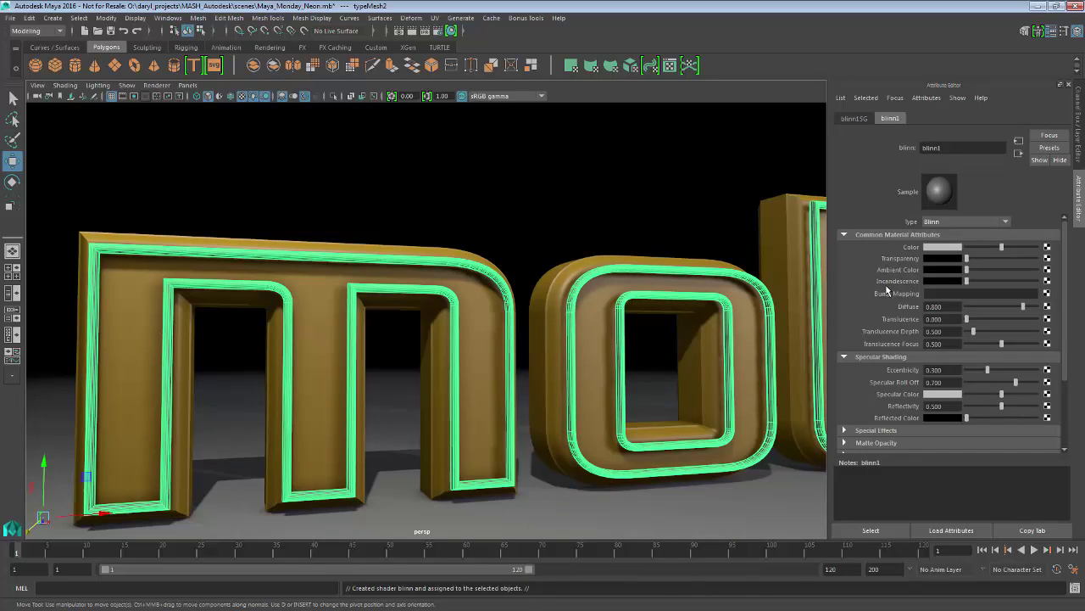
Make the tube Blinn's color white, set Diffuse to 1 and raise Incandescence to a light grey
drag(1028, 249, 1039, 248)
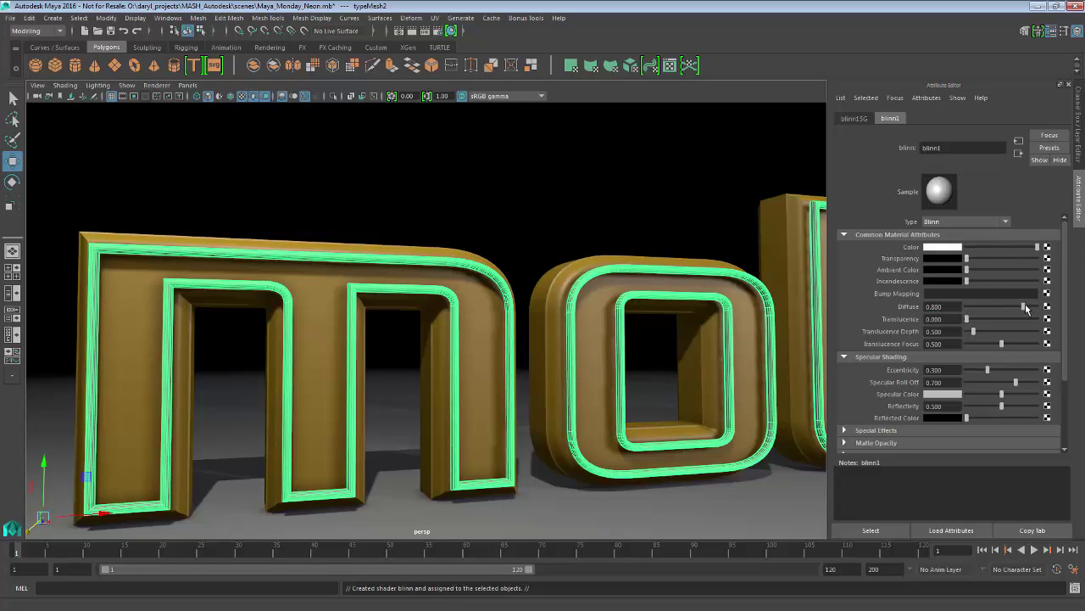
drag(1024, 306, 1039, 306)
drag(968, 281, 993, 280)
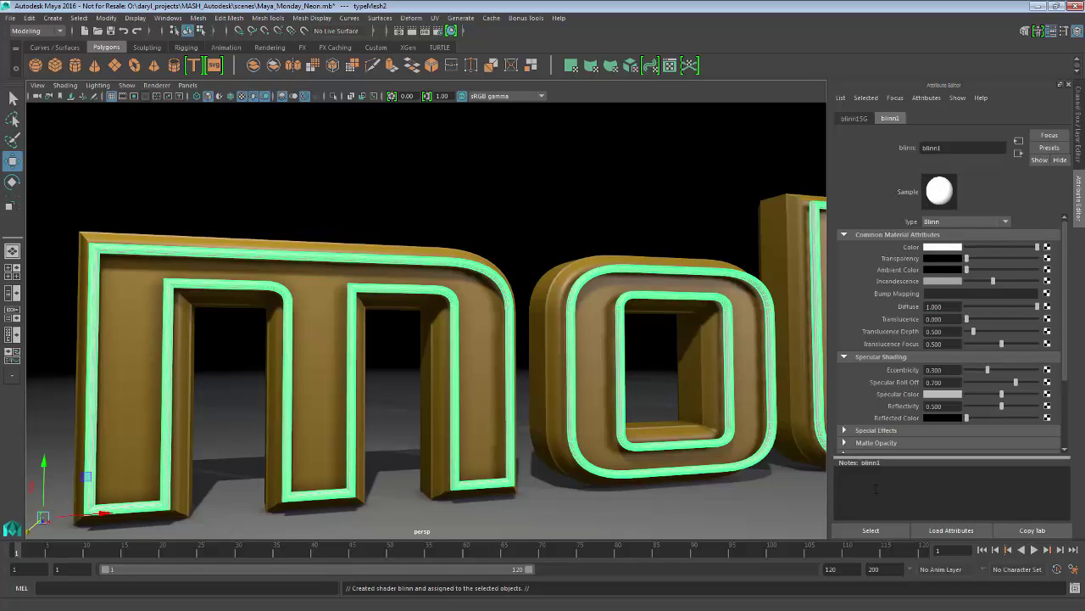
click(870, 530)
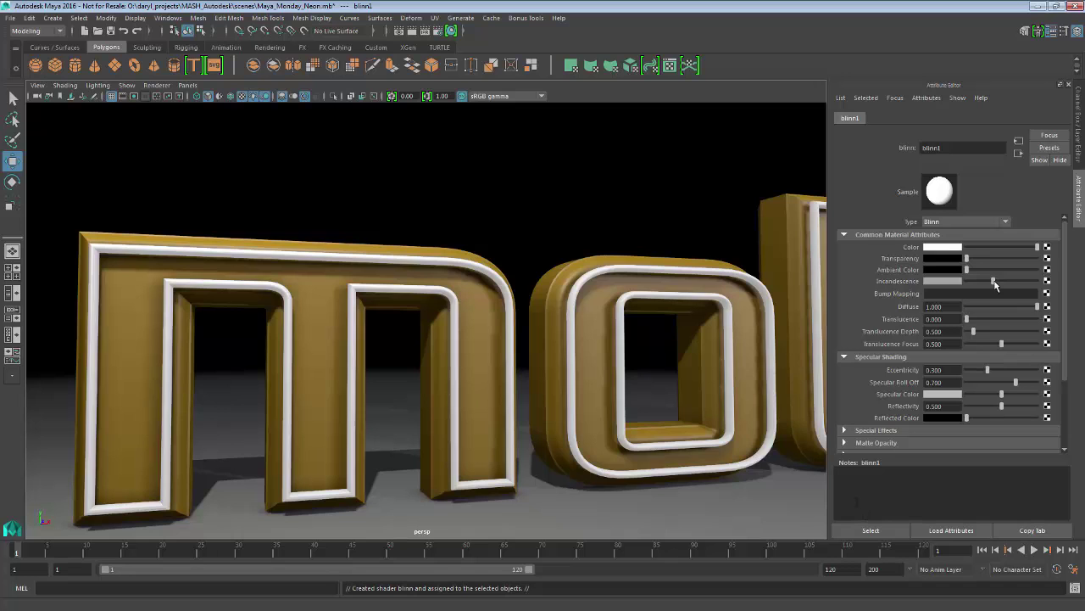
drag(995, 280, 1008, 280)
alt+drag(560, 277, 653, 277)
alt+middle_drag(653, 276, 585, 267)
mouse_move(585, 267)
alt+right_down()
mouse_move(539, 262)
mouse_move(584, 267)
alt+right_up()
alt+drag(562, 278, 545, 285)
mouse_move(545, 285)
alt+right_down()
mouse_move(555, 284)
mouse_move(539, 269)
alt+right_up()
Change the text of the gold letters' type1 node to "motion!" and inspect the added exclamation mark with its tube outline
click(536, 264)
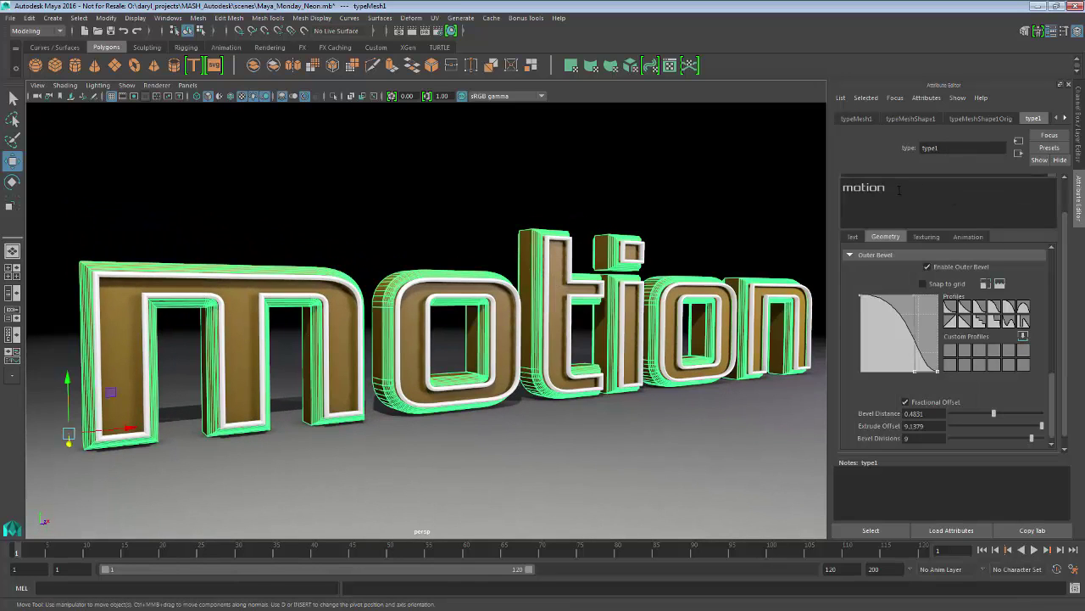
alt+drag(594, 268, 610, 276)
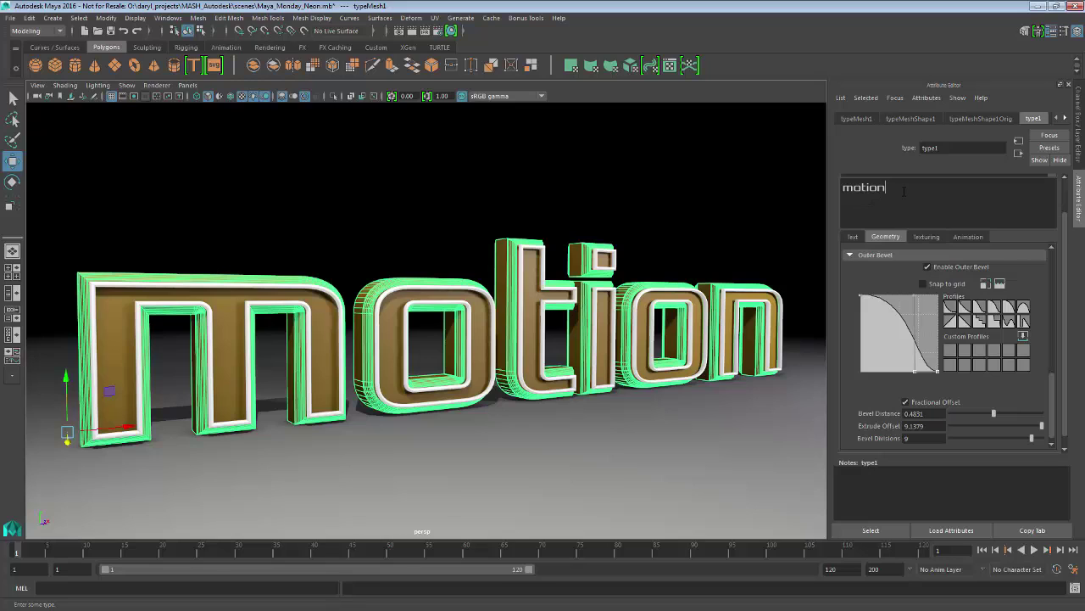
click(871, 530)
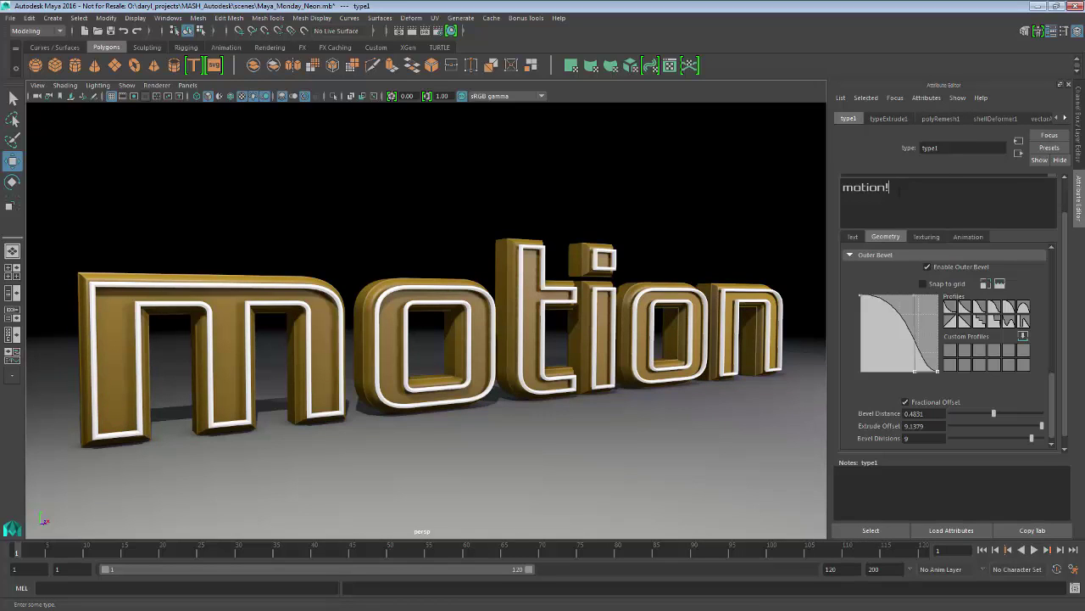
alt+drag(701, 170, 649, 221)
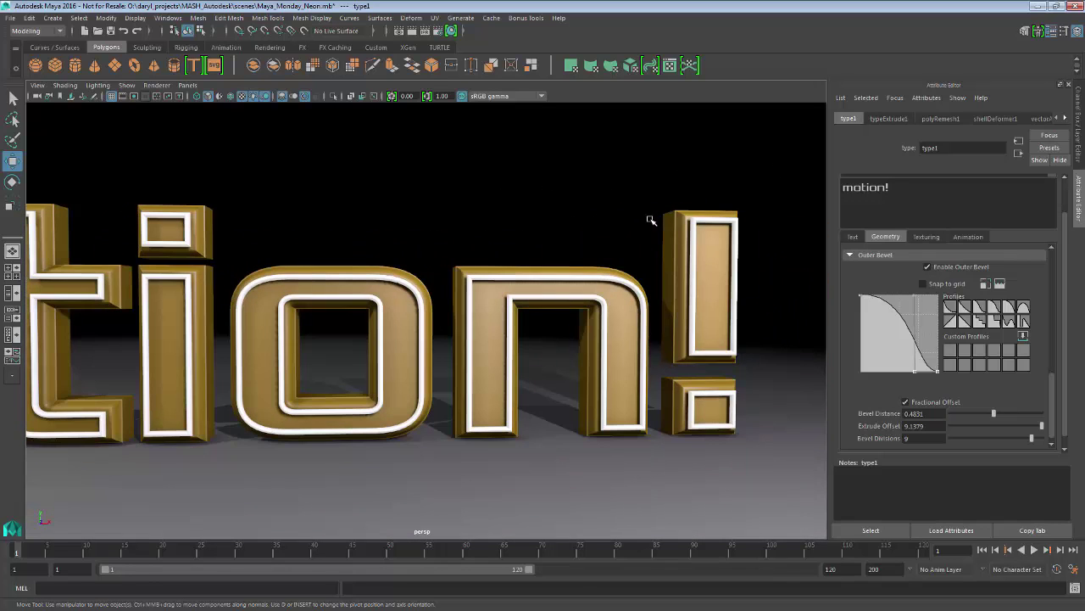
alt+drag(695, 262, 719, 256)
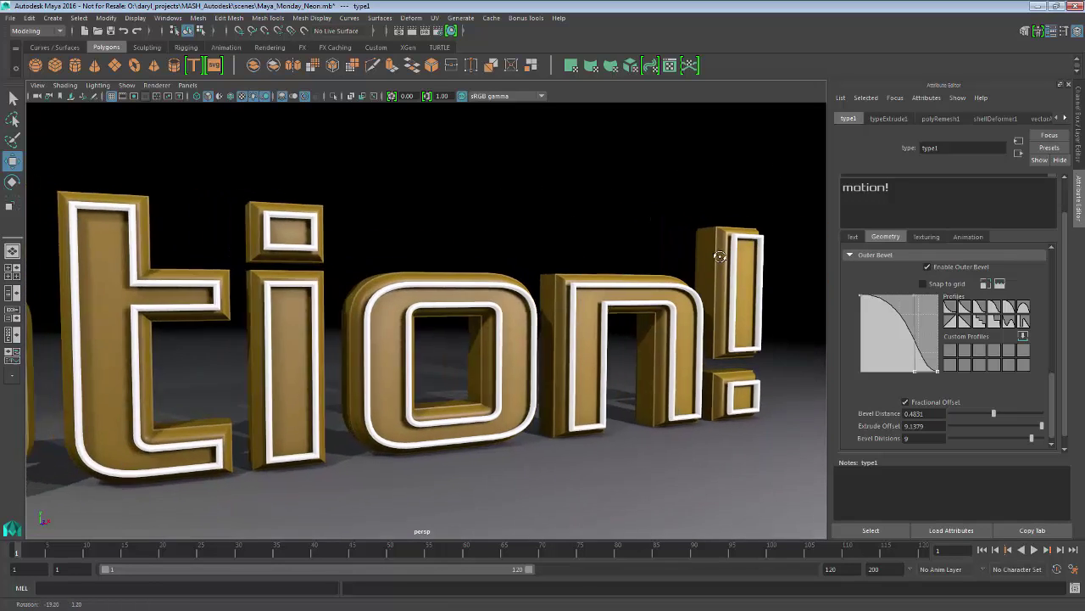
alt+right_drag(719, 256, 668, 257)
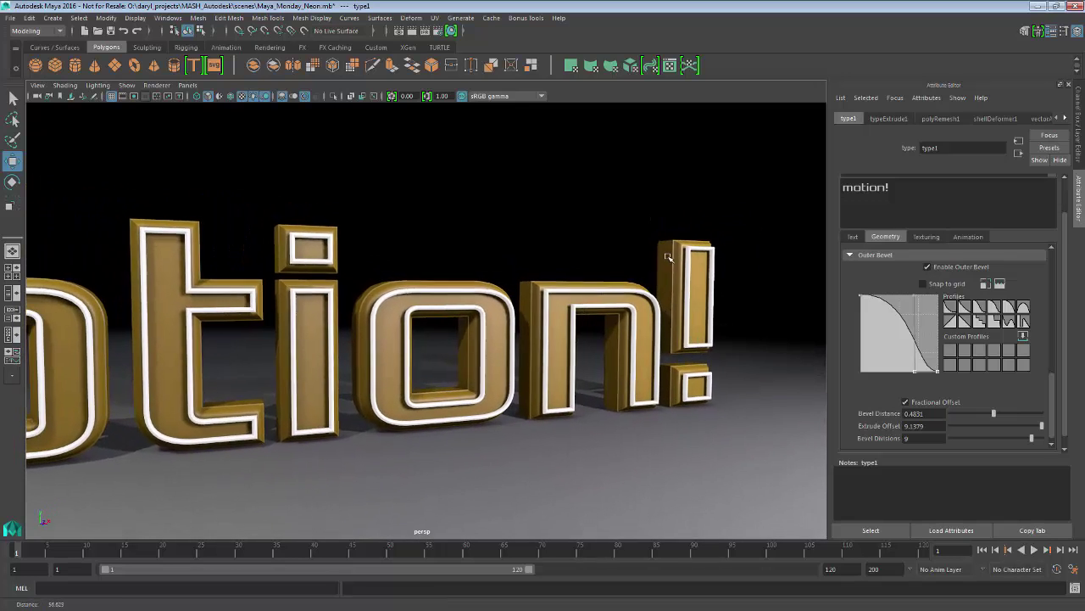
alt+middle_drag(637, 254, 724, 267)
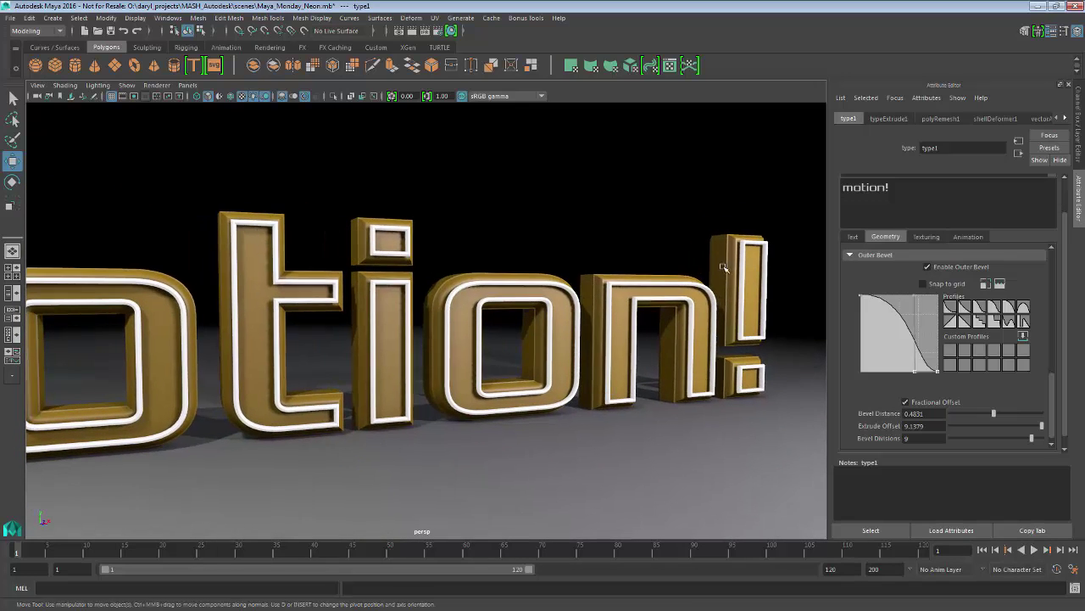
alt+drag(722, 268, 643, 264)
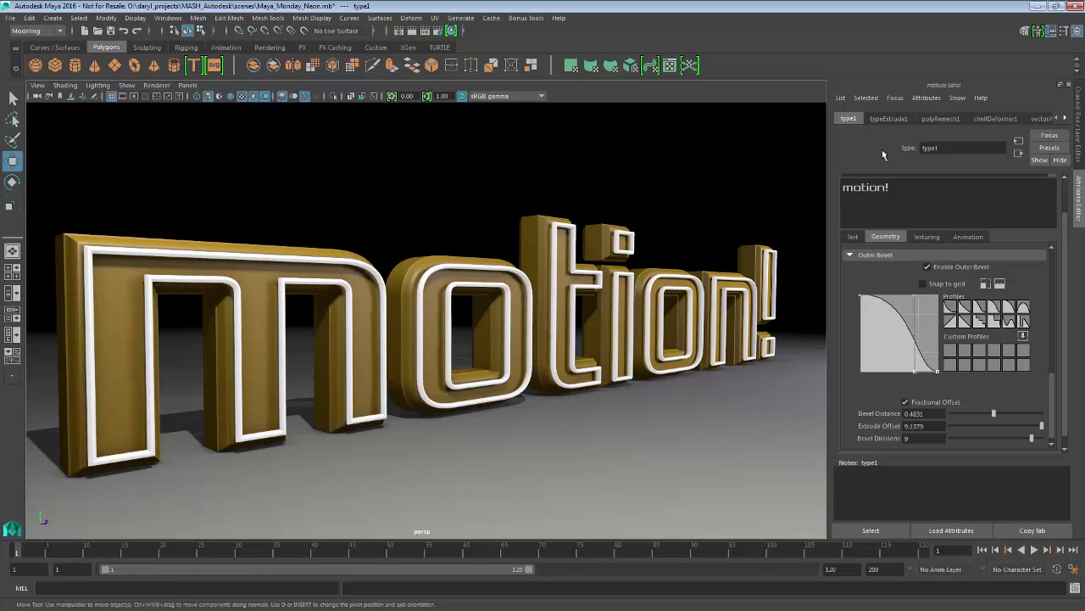
Turn on Animate for type1 and frame the whole word
click(965, 238)
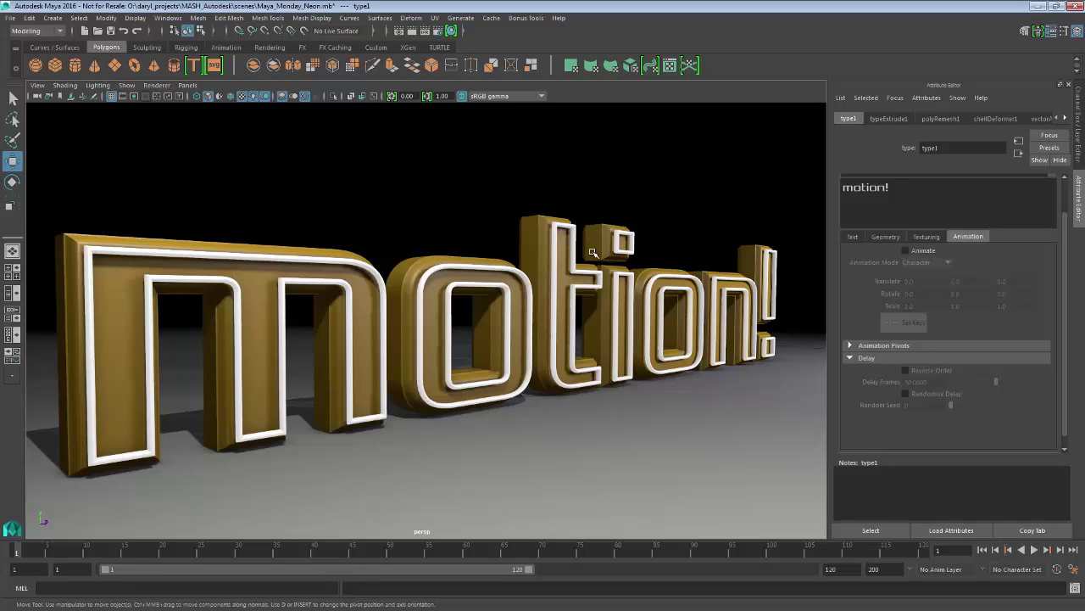
click(905, 251)
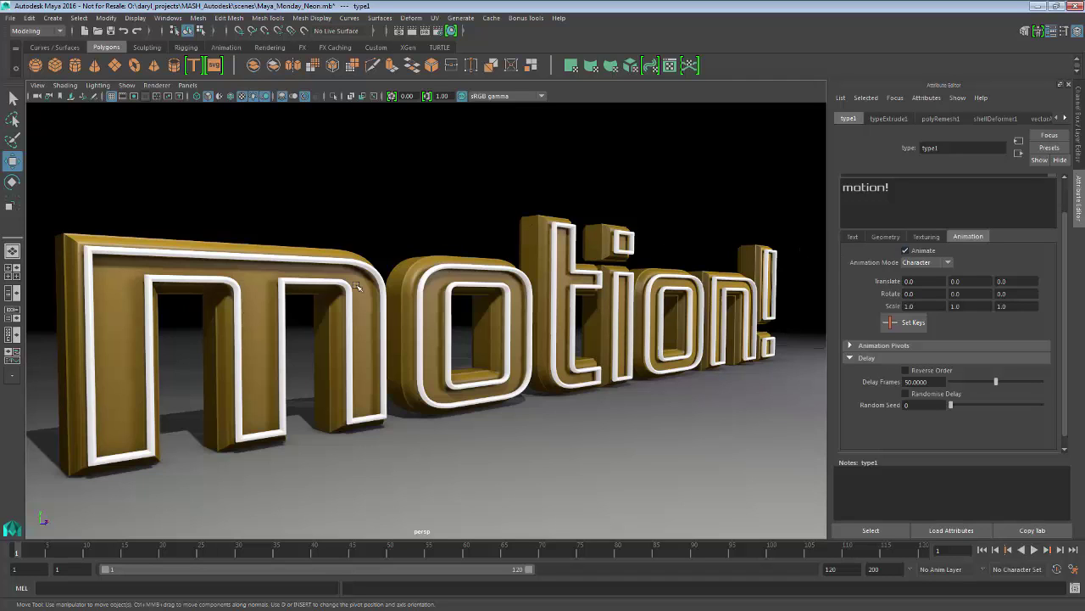
scroll(316, 314, down, 2)
scroll(316, 314, down, 1)
alt+middle_drag(713, 298, 679, 302)
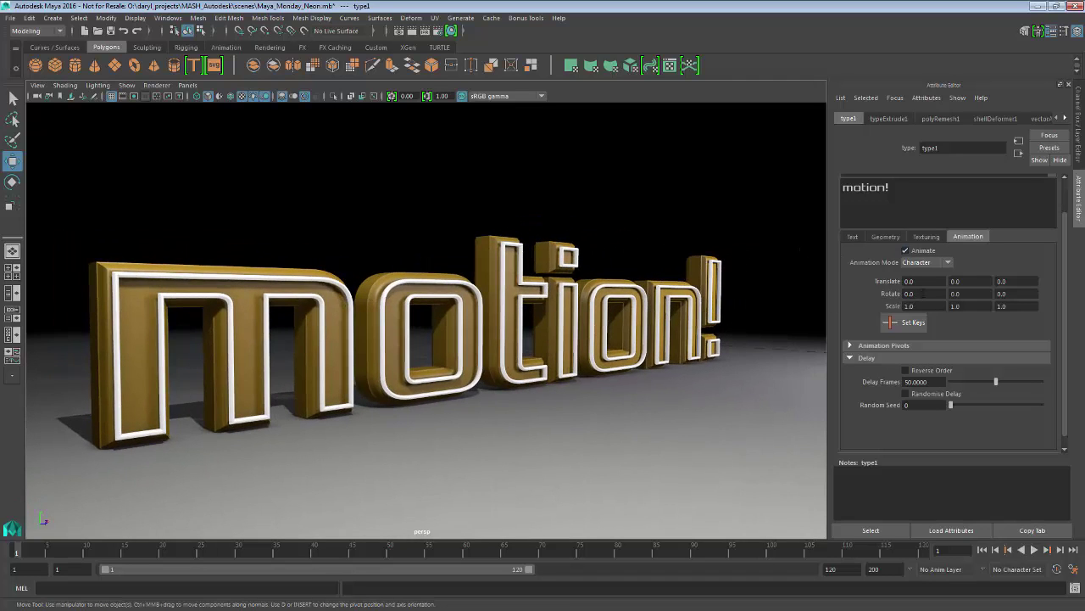
alt+middle_drag(602, 297, 597, 300)
scroll(597, 299, up, 2)
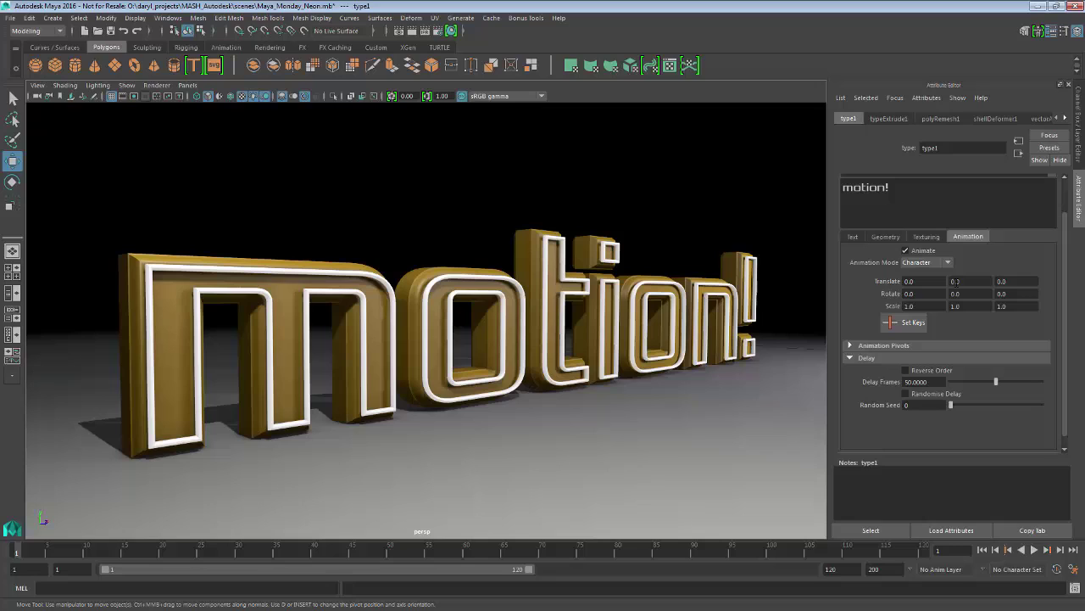
Key type1's per-character animation at frame 1 with Translate X 100, Translate Y 10 and Rotate Y 99
text(100)
key(Return)
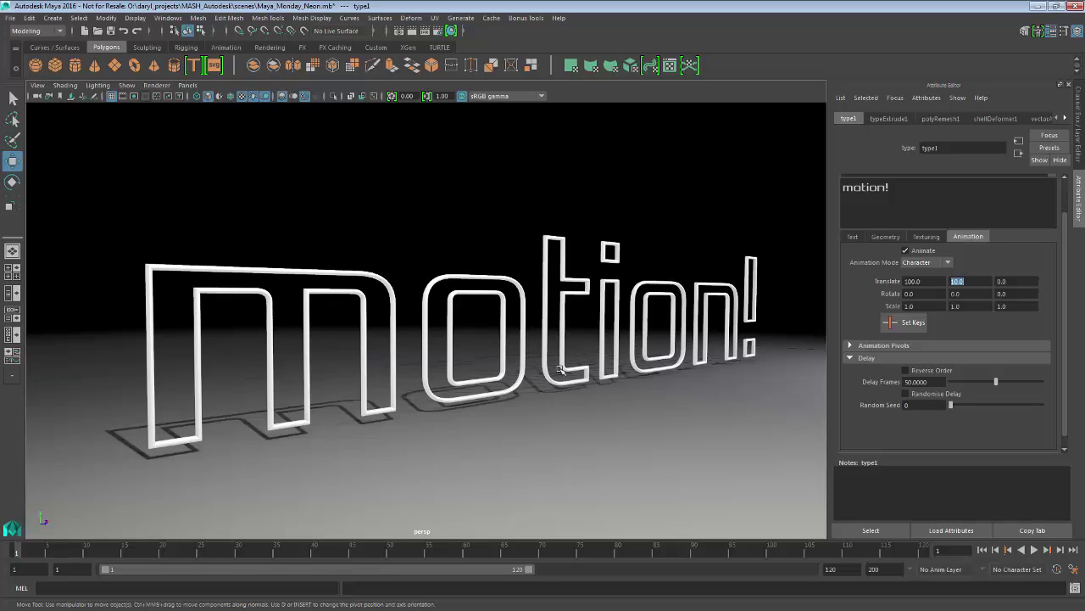
click(964, 294)
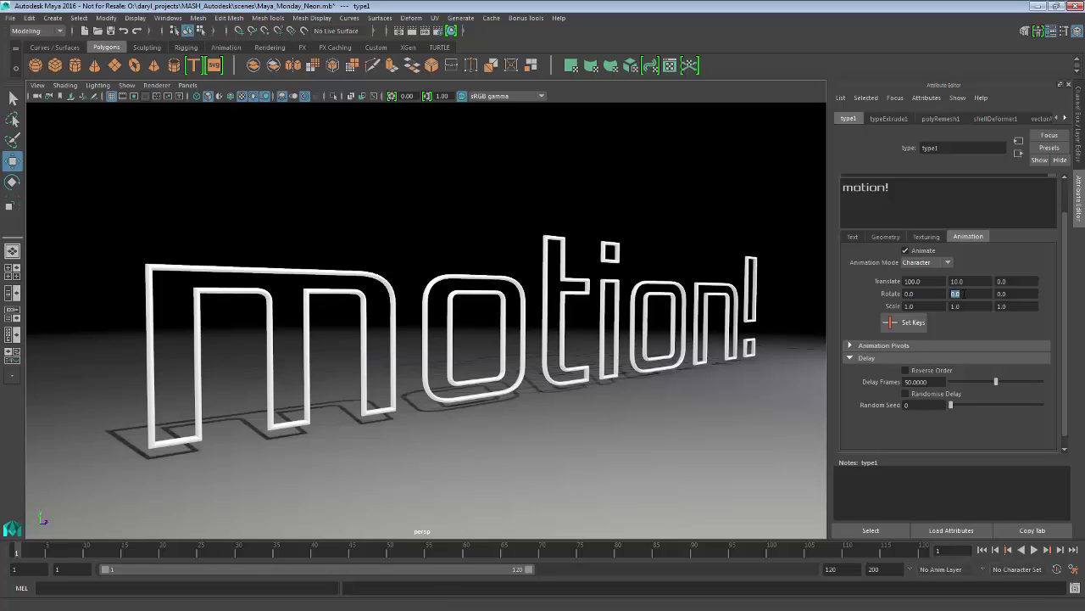
text(99)
click(906, 323)
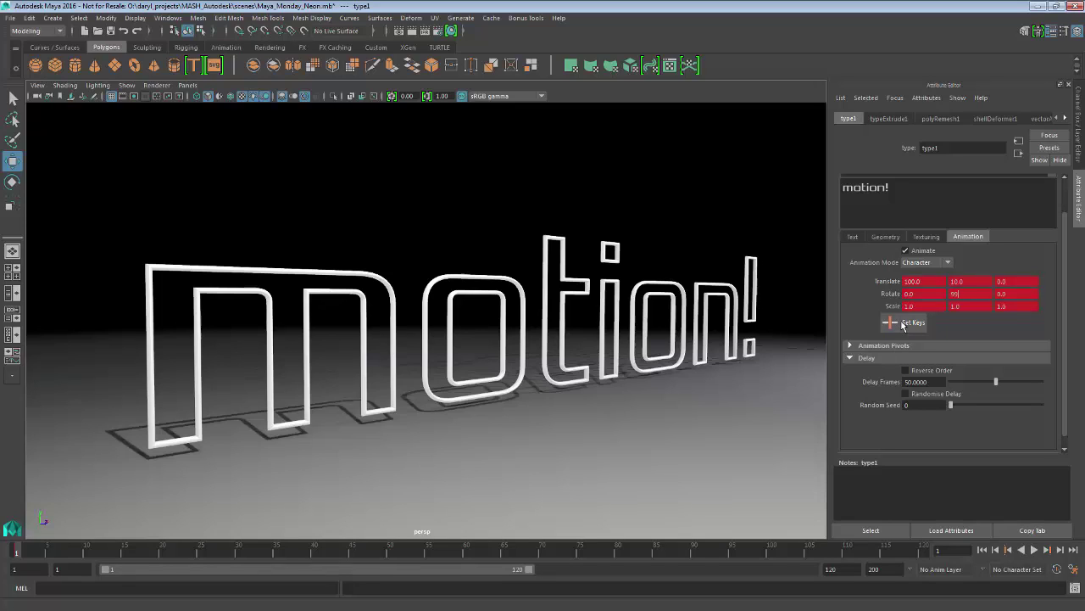
Key type1's per-character animation at frame 50 with all Translate and Rotate values at 0
drag(32, 552, 390, 557)
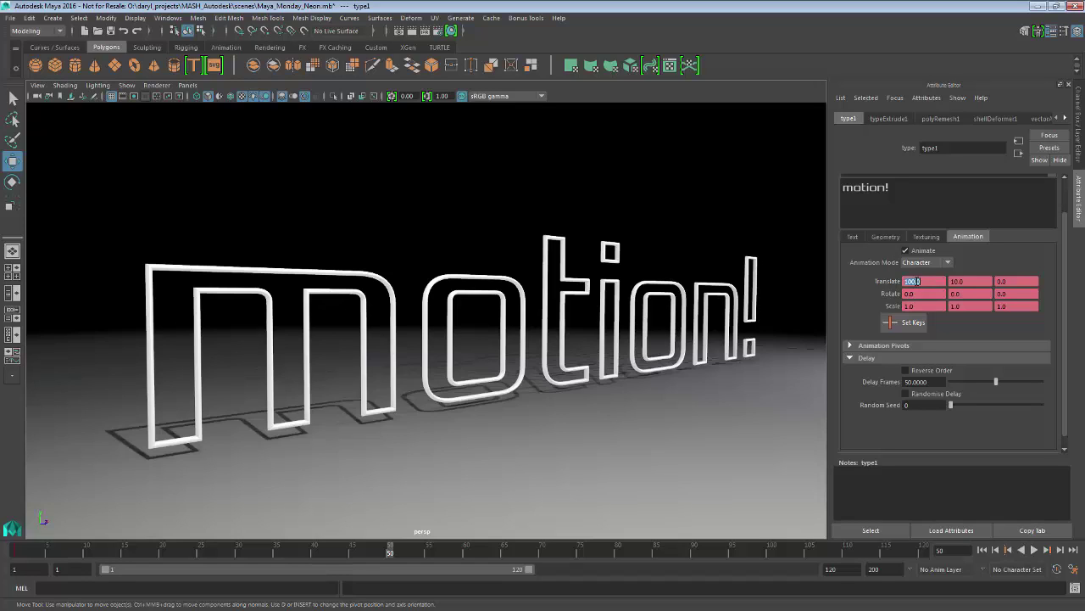
key(Tab)
text(0)
key(Tab)
click(892, 321)
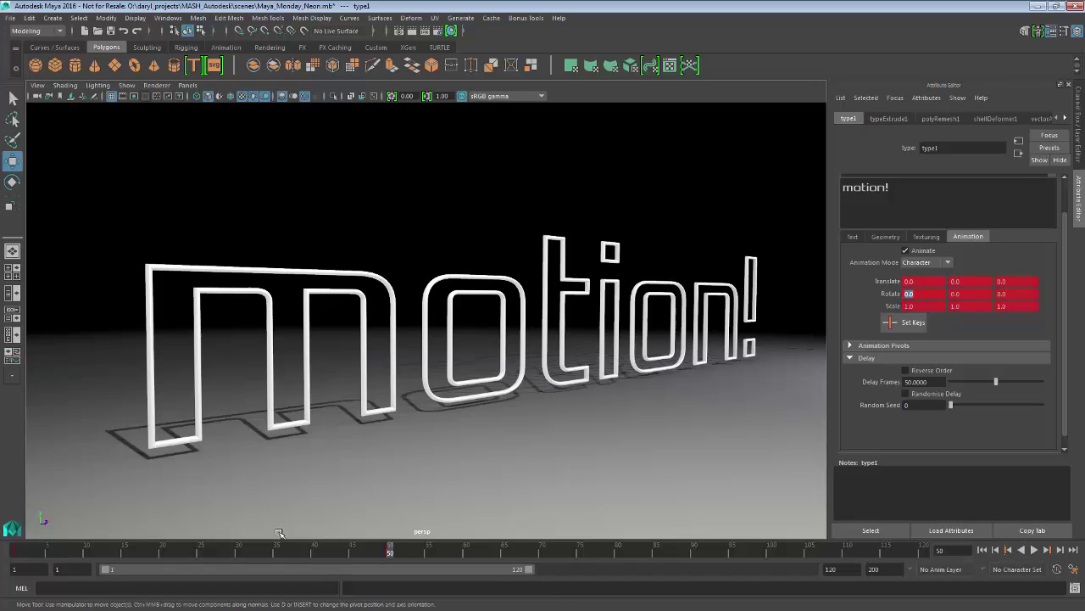
Set Rotate Y to 90 for type1's animation at frame 1 and play back the animation
drag(356, 552, 4, 551)
key(Tab)
text(90)
key(Return)
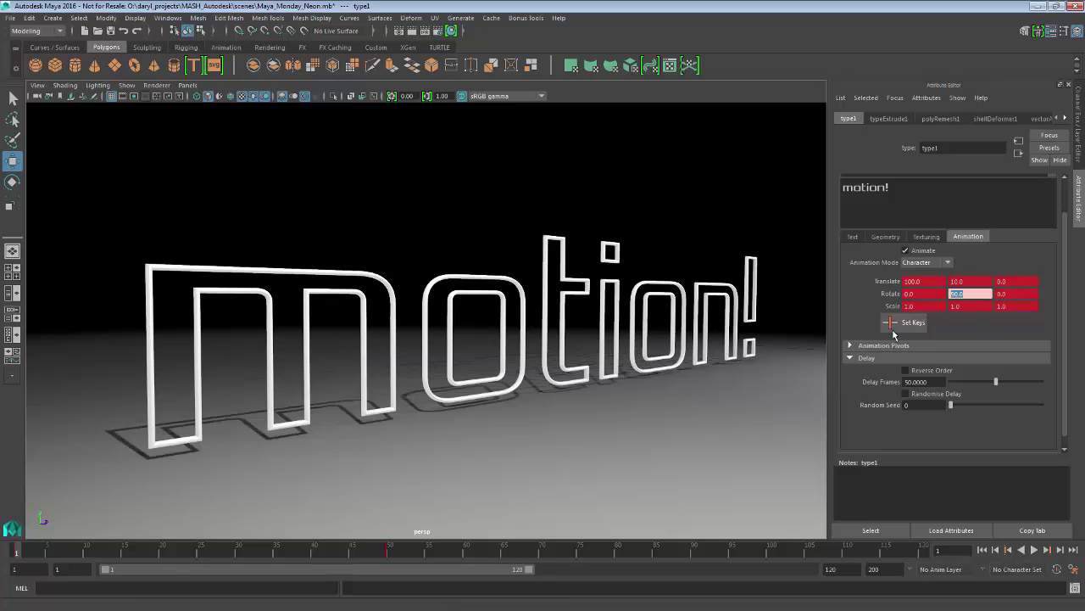
key(alt+v)
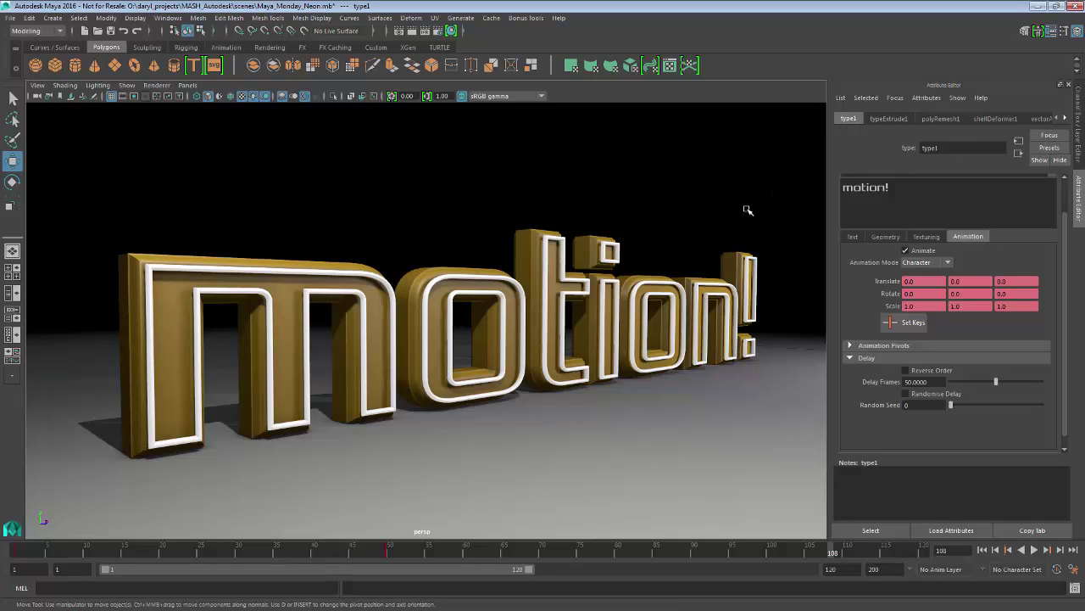
Inspect the animation attributes of shellDeformer1 and type1 and the tube mesh's nodes
click(993, 119)
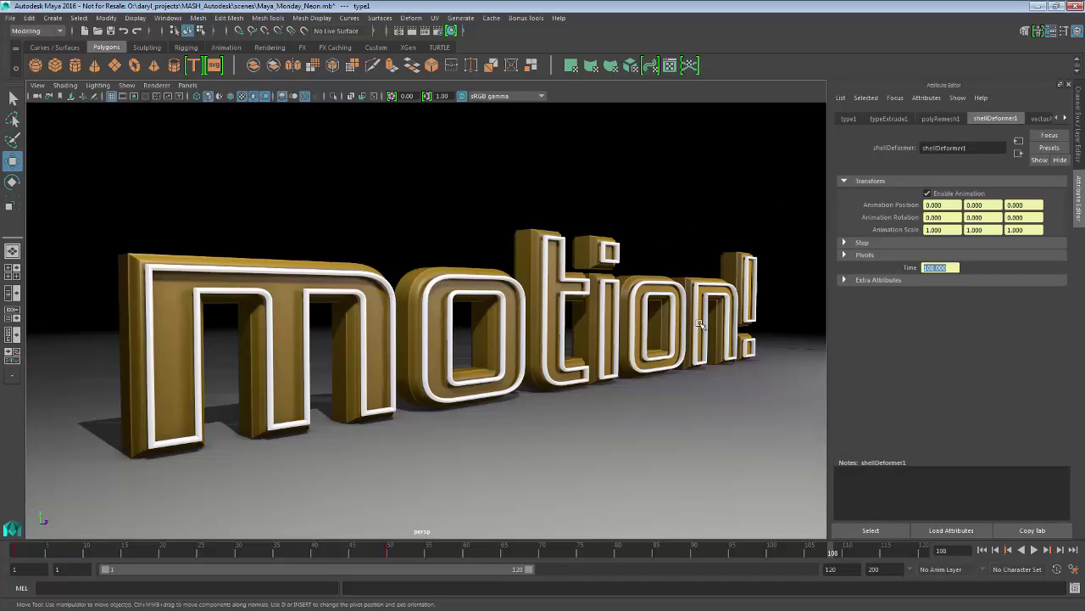
click(848, 119)
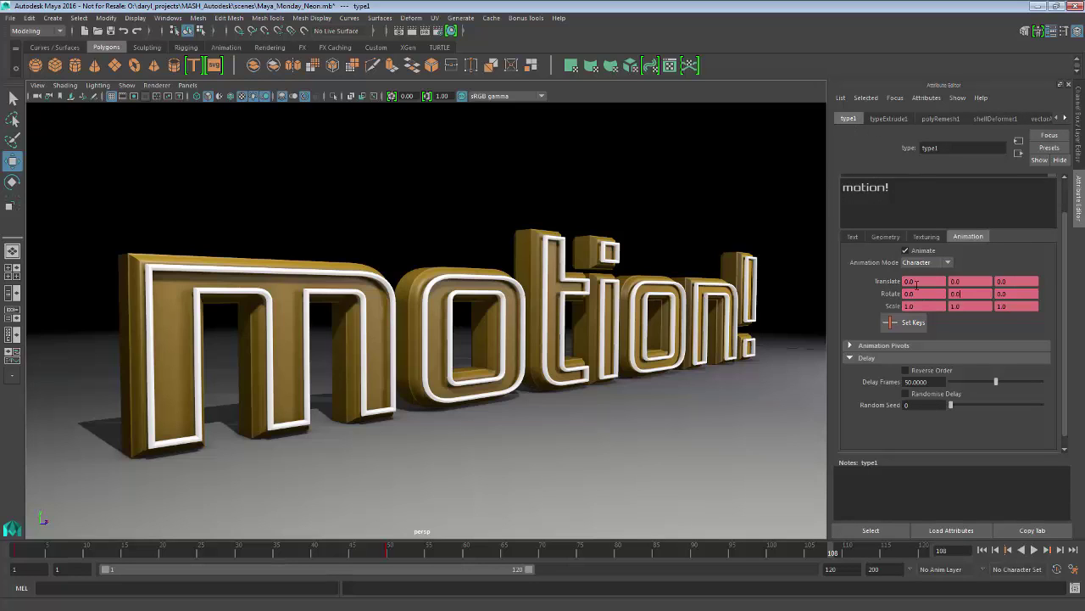
click(567, 275)
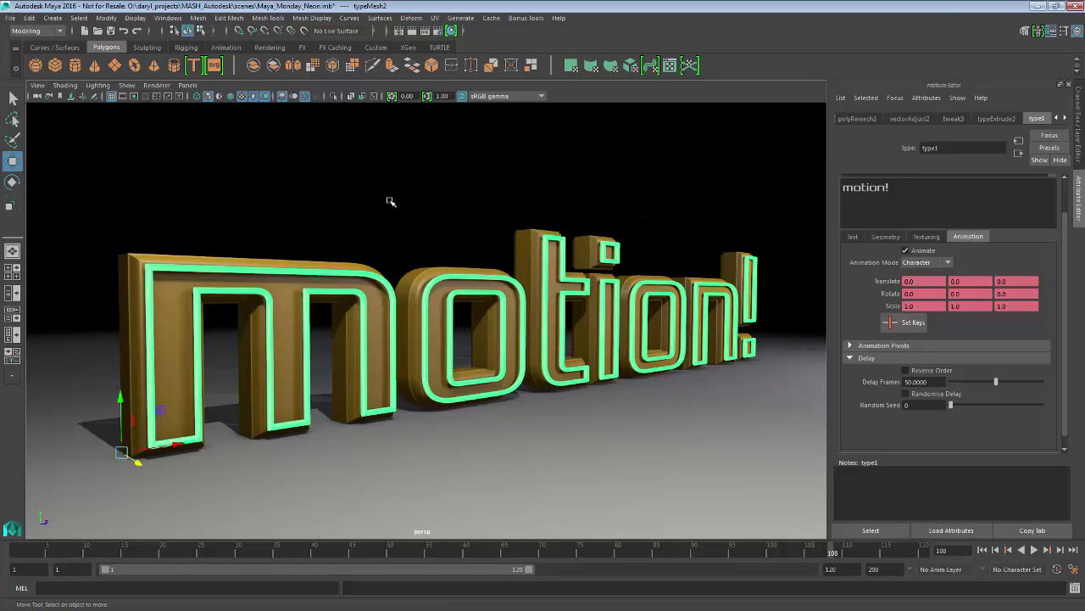
click(373, 245)
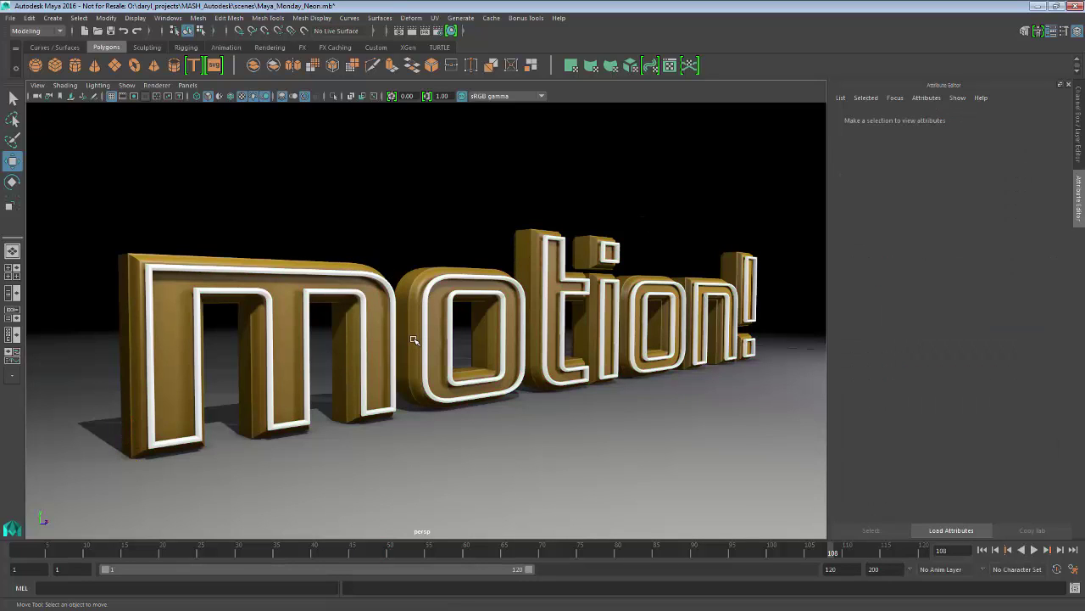
click(1078, 213)
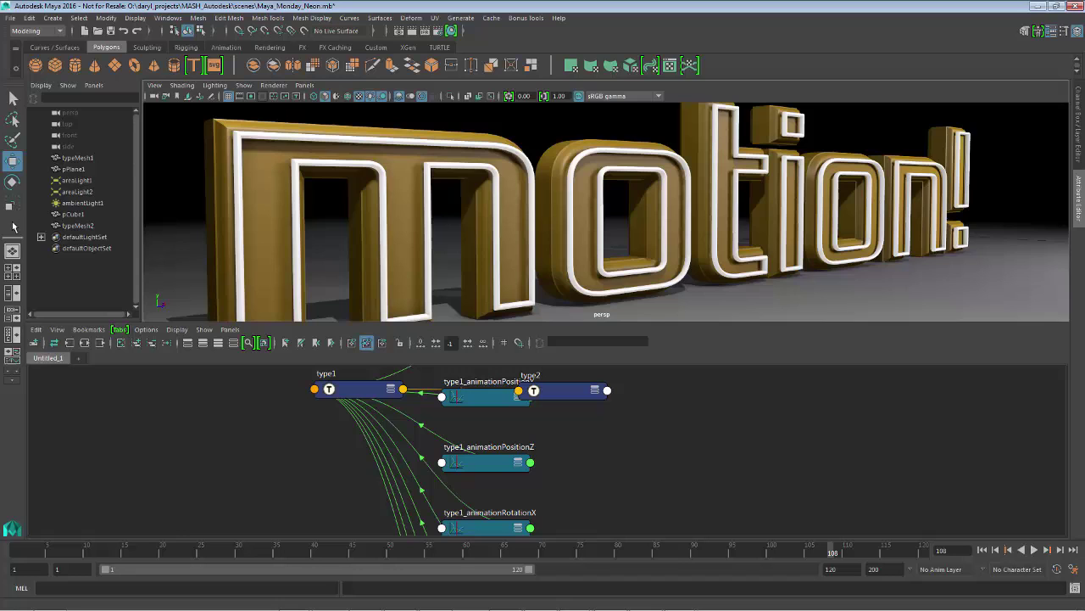
Graph the input connections of typeMesh1 and typeMesh2 in the Node Editor and locate type1
click(74, 158)
ctrl+click(78, 226)
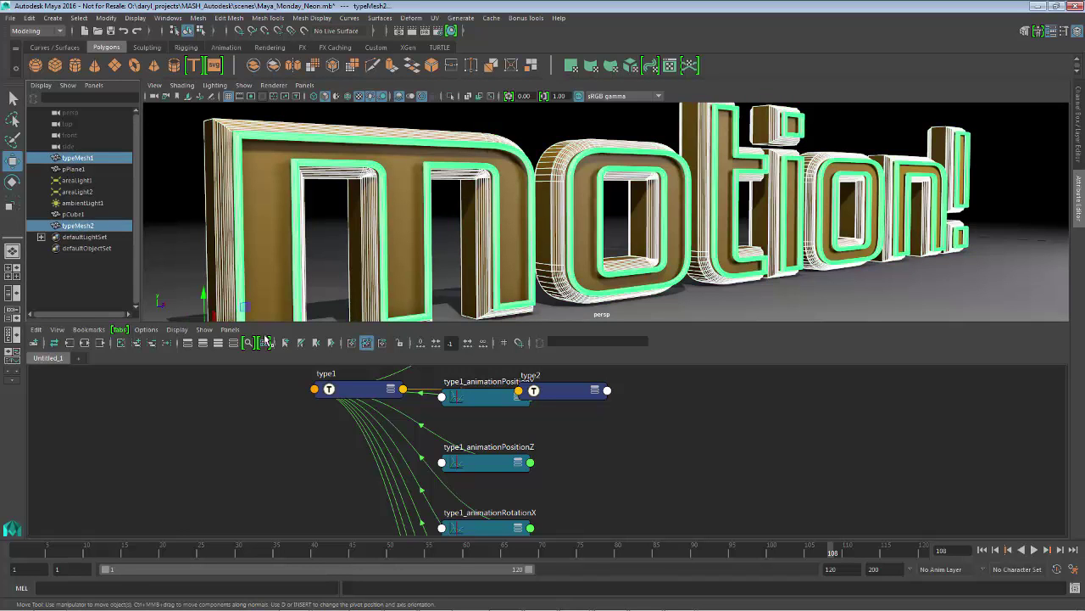
click(68, 342)
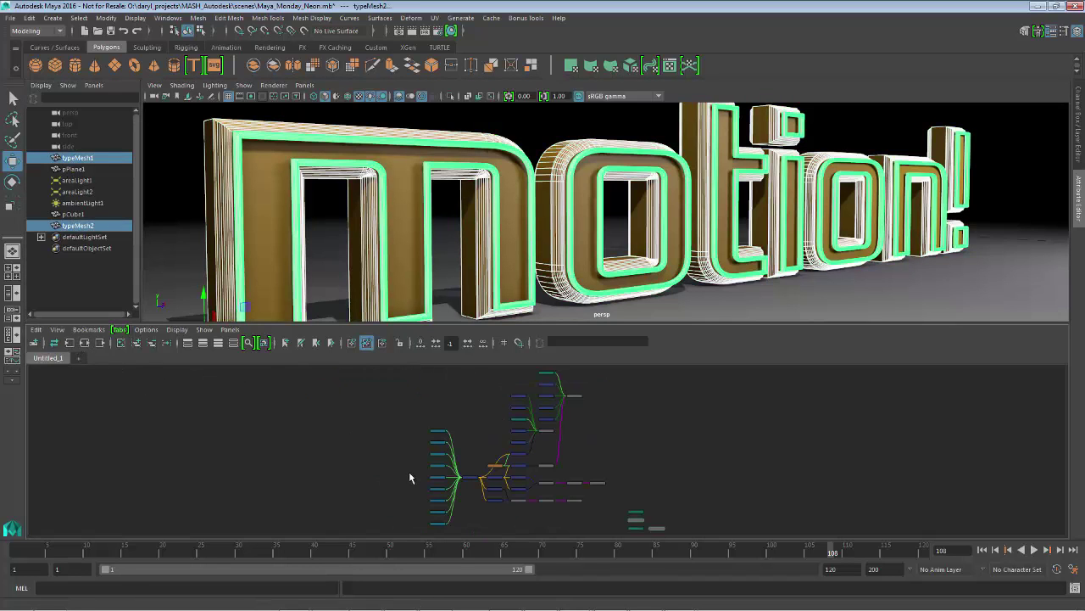
alt+right_drag(411, 478, 676, 472)
alt+middle_drag(431, 455, 234, 413)
alt+right_drag(291, 424, 343, 424)
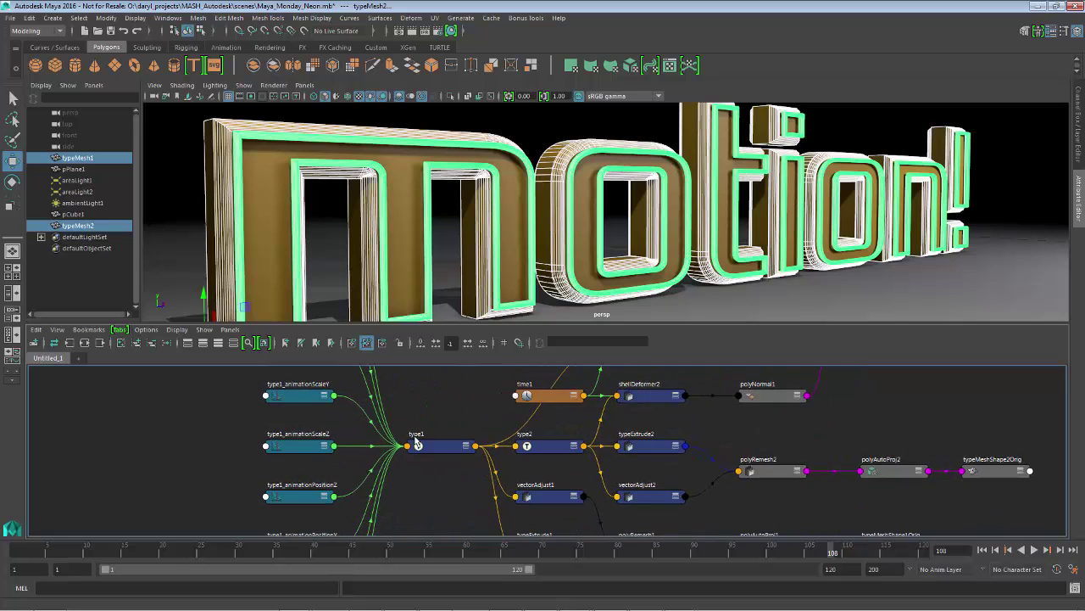
alt+middle_drag(416, 443, 313, 465)
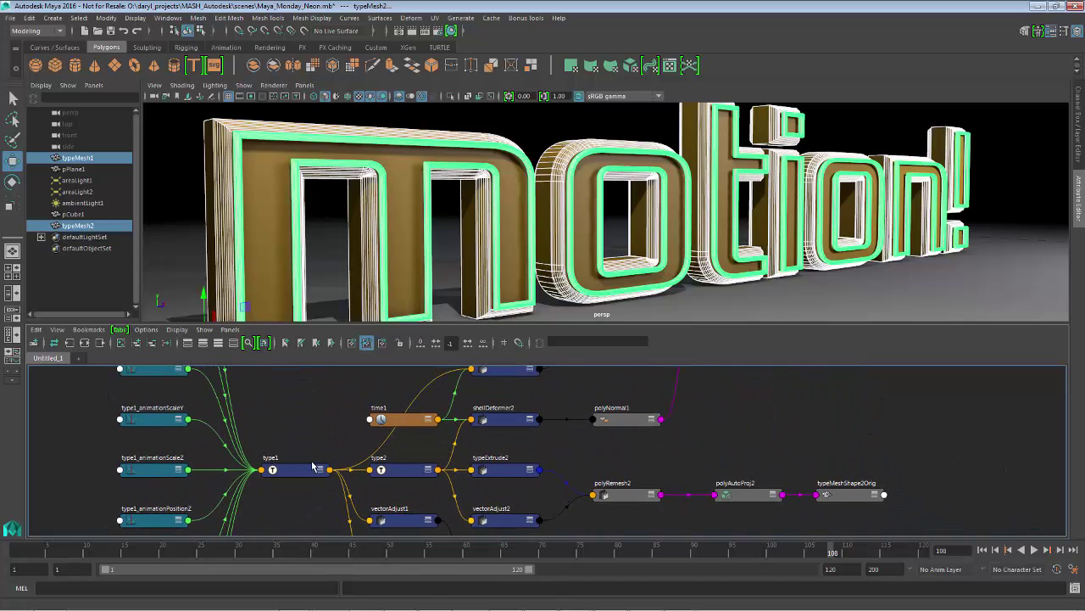
drag(309, 465, 322, 381)
alt+middle_drag(313, 426, 273, 503)
Move shellDeformer1 next to type1 in the node graph to trace their connection
click(449, 446)
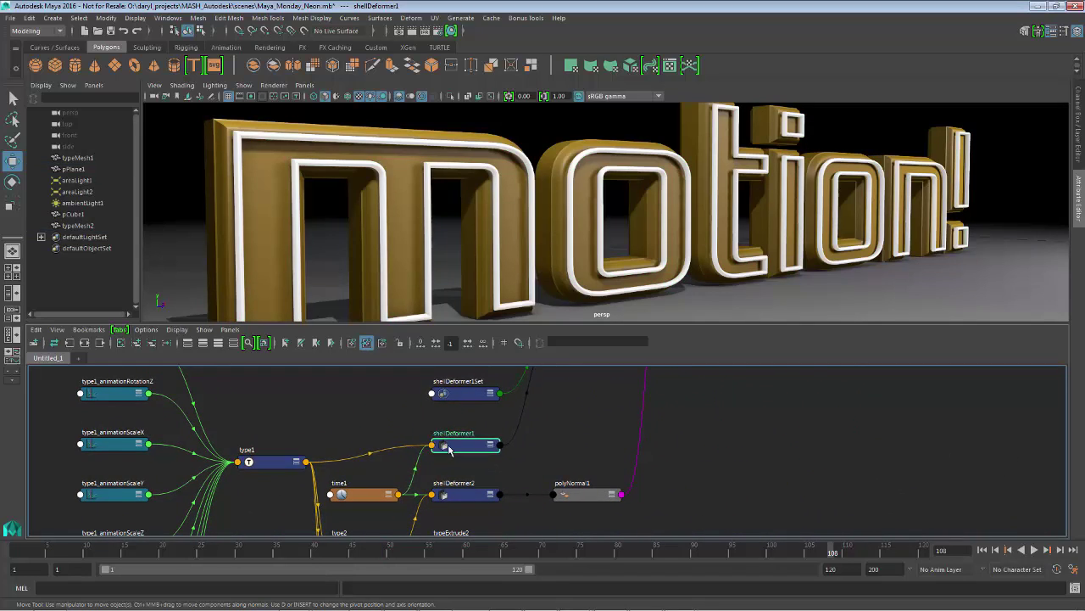
drag(449, 446, 364, 422)
drag(271, 462, 268, 425)
alt+middle_drag(364, 416, 319, 471)
scroll(405, 458, down, 2)
mouse_move(411, 425)
alt+middle_down()
mouse_move(368, 478)
mouse_move(373, 462)
mouse_move(354, 443)
mouse_move(424, 497)
mouse_move(416, 444)
mouse_move(431, 375)
mouse_move(448, 388)
mouse_move(432, 444)
mouse_move(393, 365)
mouse_move(265, 286)
mouse_move(614, 409)
mouse_move(623, 428)
mouse_move(257, 504)
mouse_move(251, 491)
alt+middle_up()
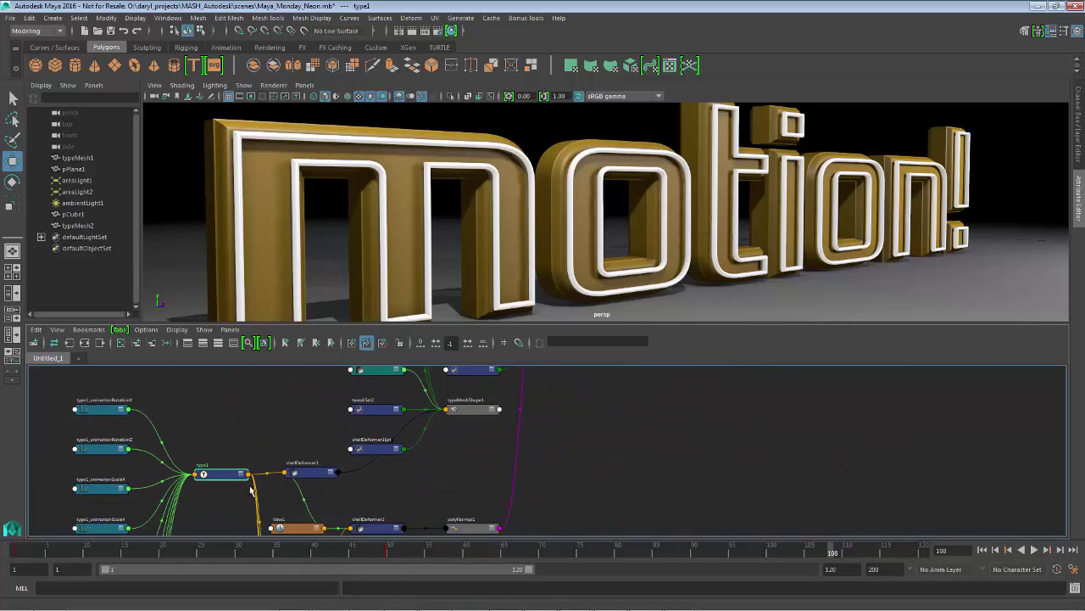
Regraph the input connections of typeMesh2 and typeMesh1 together around the type1 node
click(78, 226)
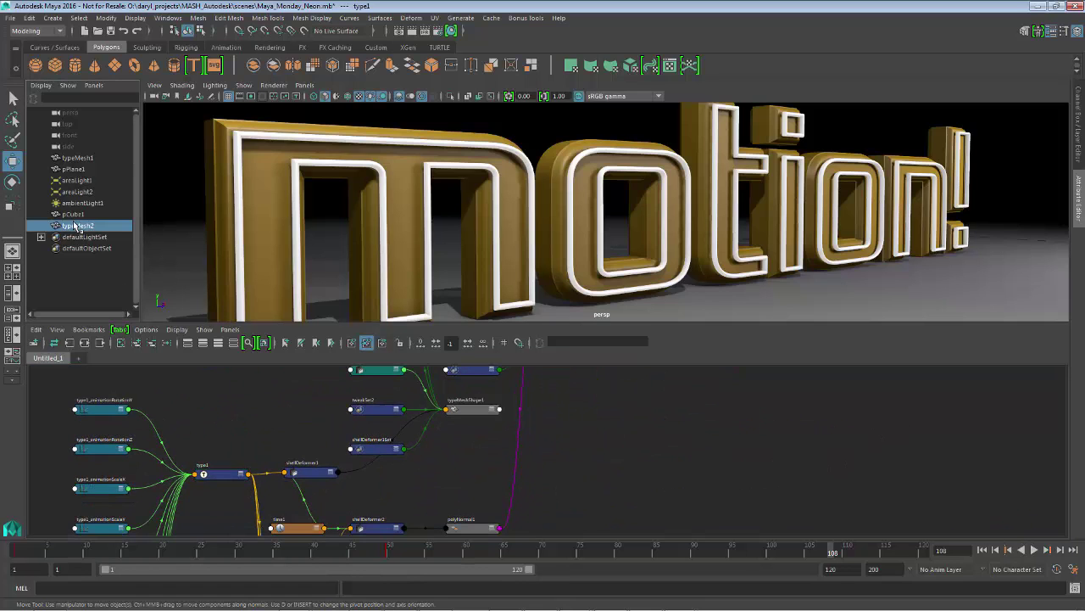
ctrl+click(77, 158)
click(70, 343)
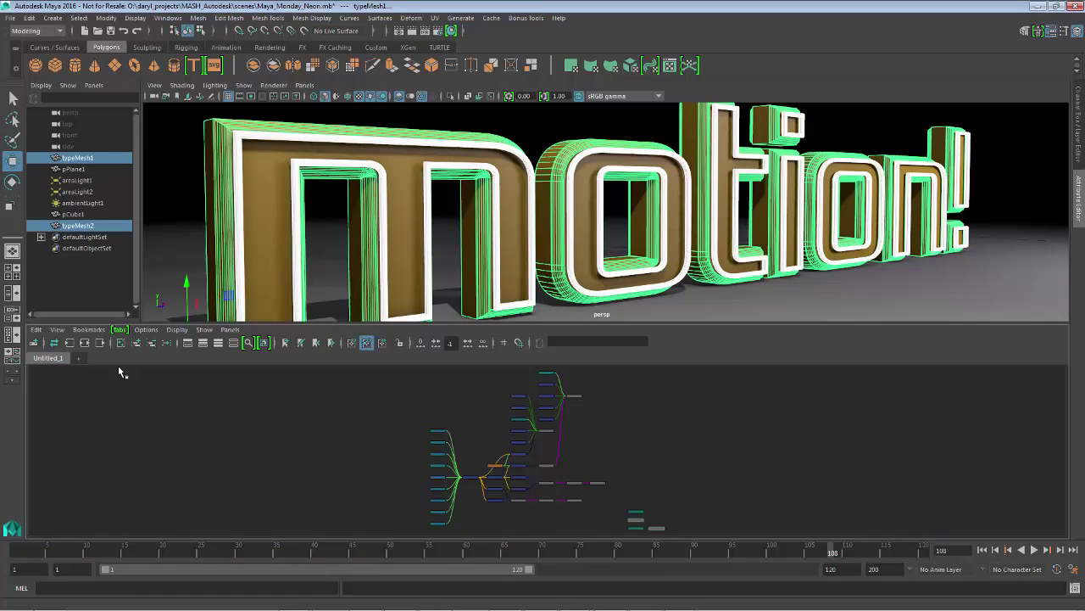
alt+middle_drag(424, 471, 336, 425)
alt+right_drag(336, 426, 451, 448)
scroll(451, 447, up, 8)
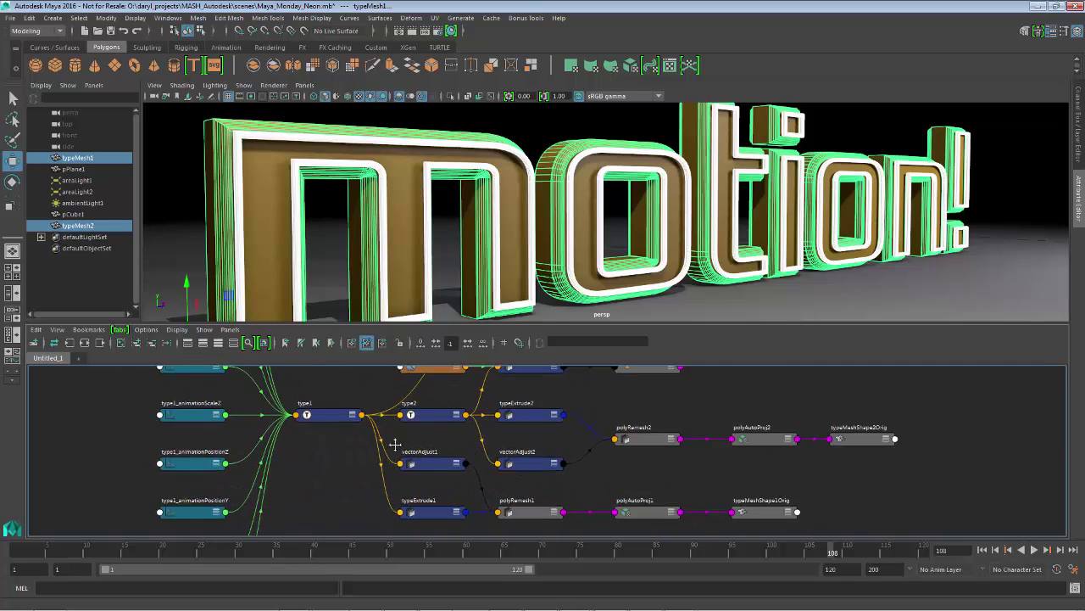
Arrange type2 and shellDeformer2 above type1 in the graph and move shellDeformer1Set aside
drag(323, 478, 316, 379)
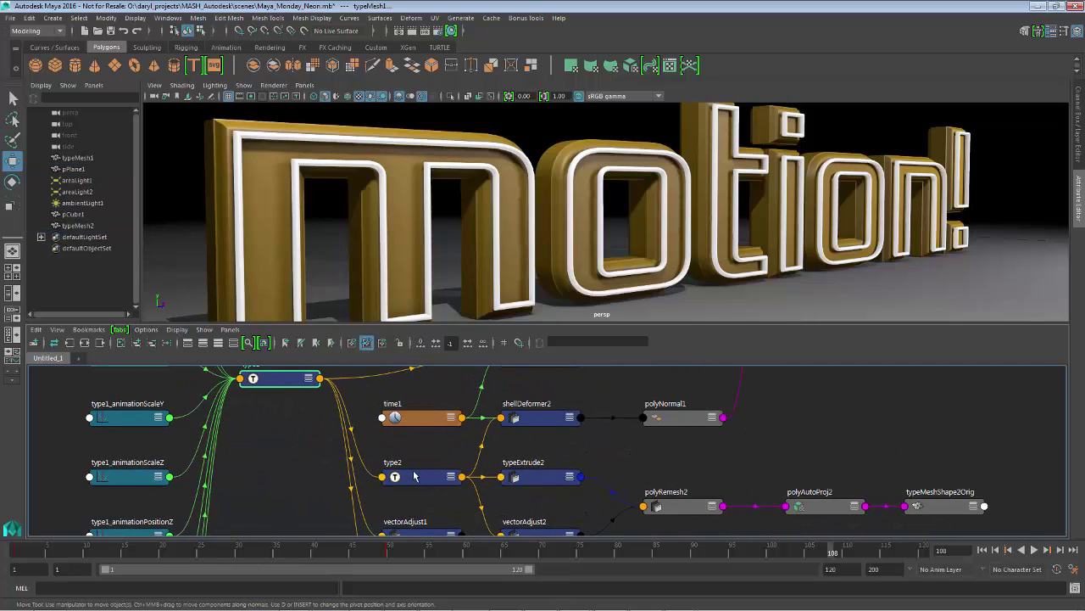
alt+middle_drag(384, 445, 312, 447)
drag(325, 464, 310, 356)
alt+middle_drag(324, 449, 360, 561)
drag(465, 519, 402, 419)
drag(362, 473, 316, 410)
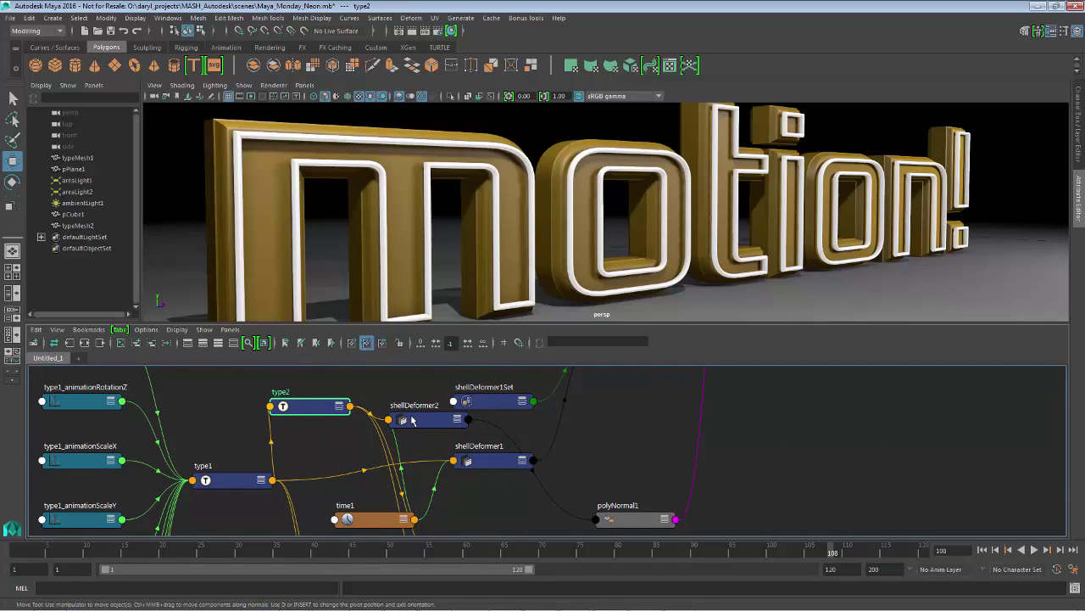
drag(429, 419, 411, 397)
drag(507, 402, 594, 396)
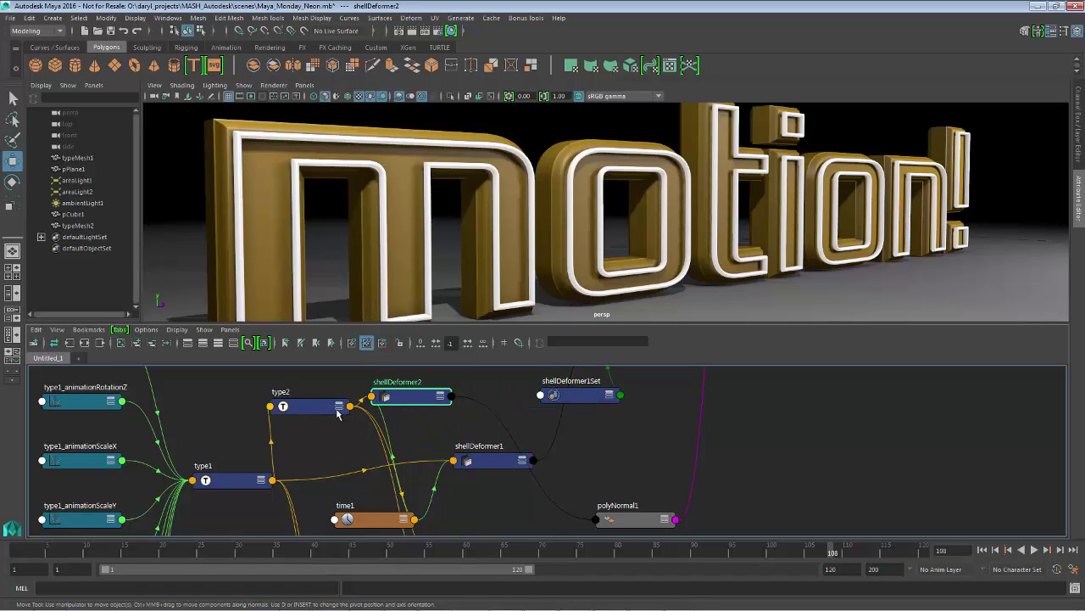
Space out type1, type2, shellDeformer1 and shellDeformer2 so the links between them can be traced
drag(242, 485, 198, 449)
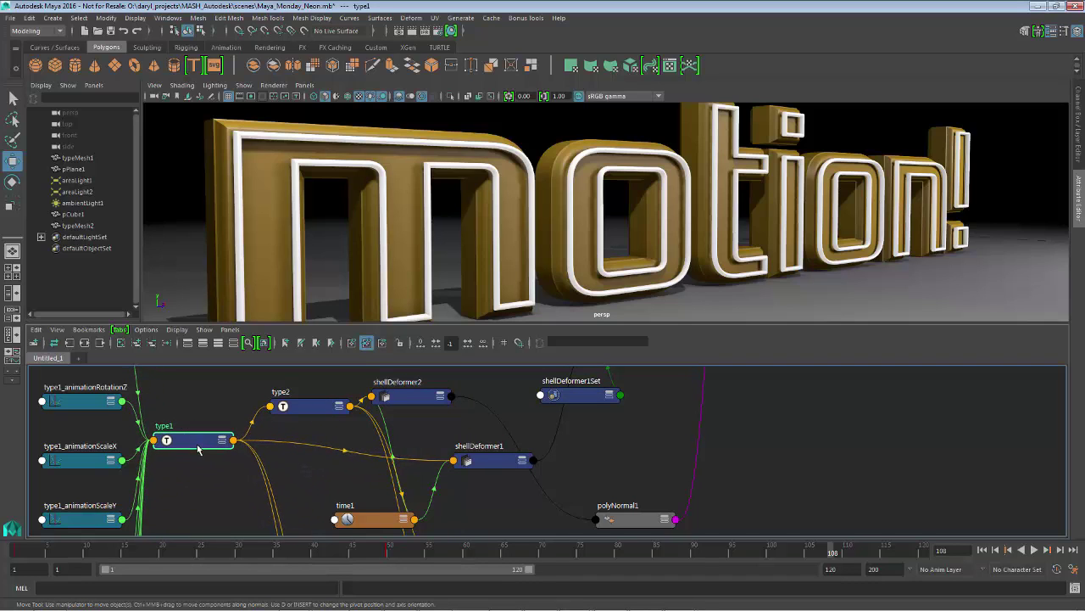
alt+middle_drag(198, 449, 251, 451)
drag(533, 462, 530, 470)
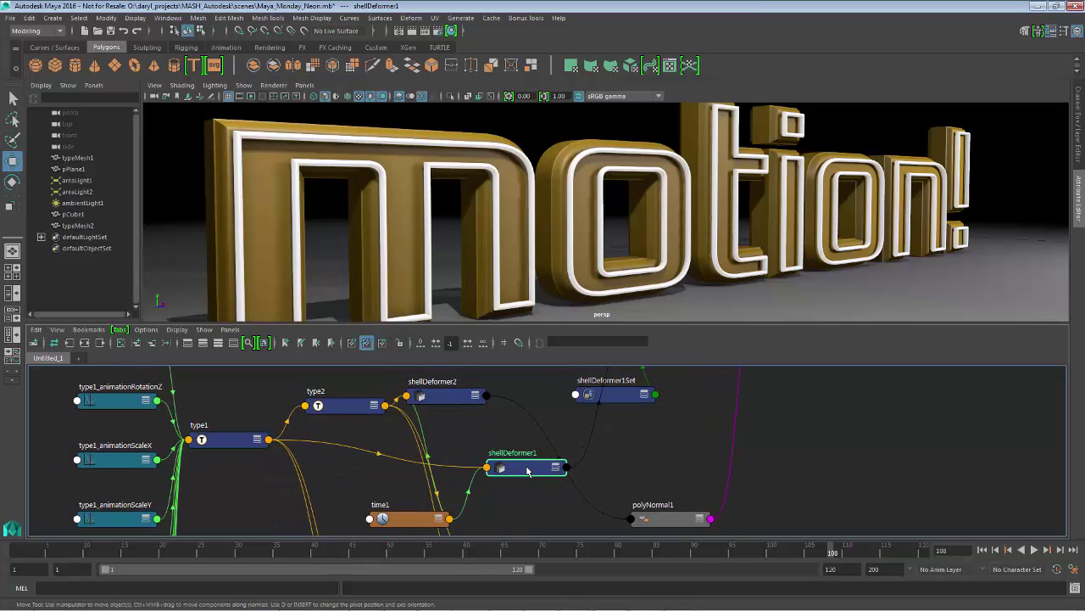
drag(339, 408, 308, 385)
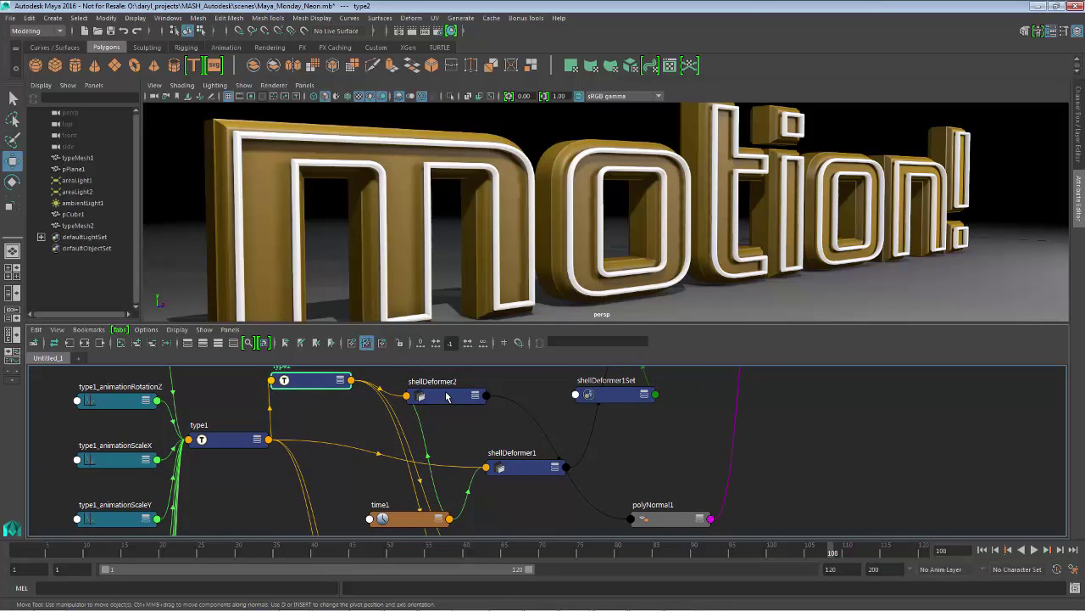
drag(448, 397, 452, 399)
drag(527, 467, 543, 467)
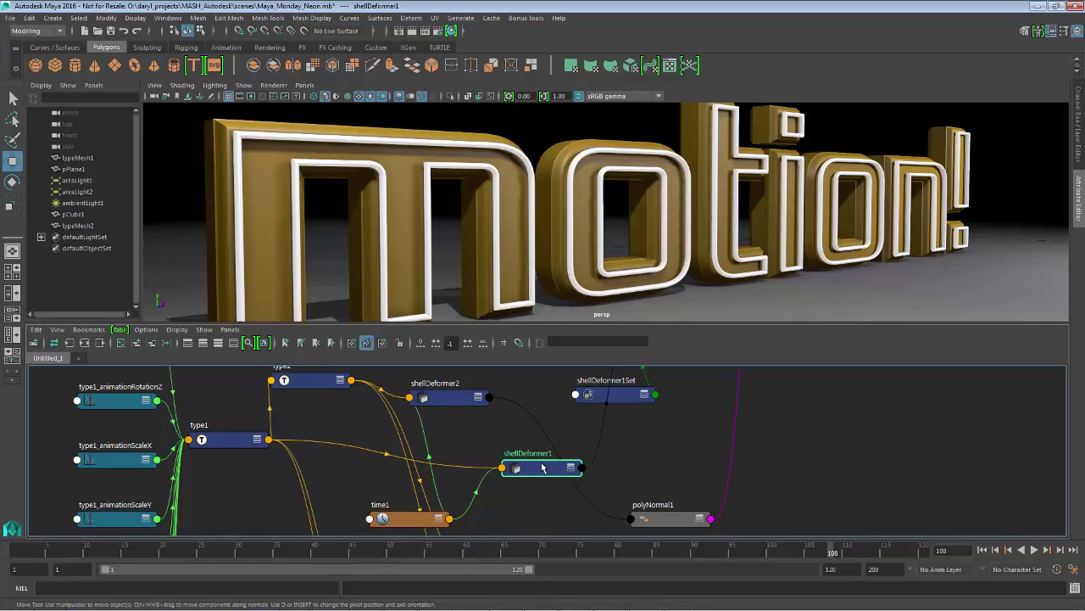
Expand type1 in the graph and filter its attribute list by "ani"
click(217, 445)
key(2)
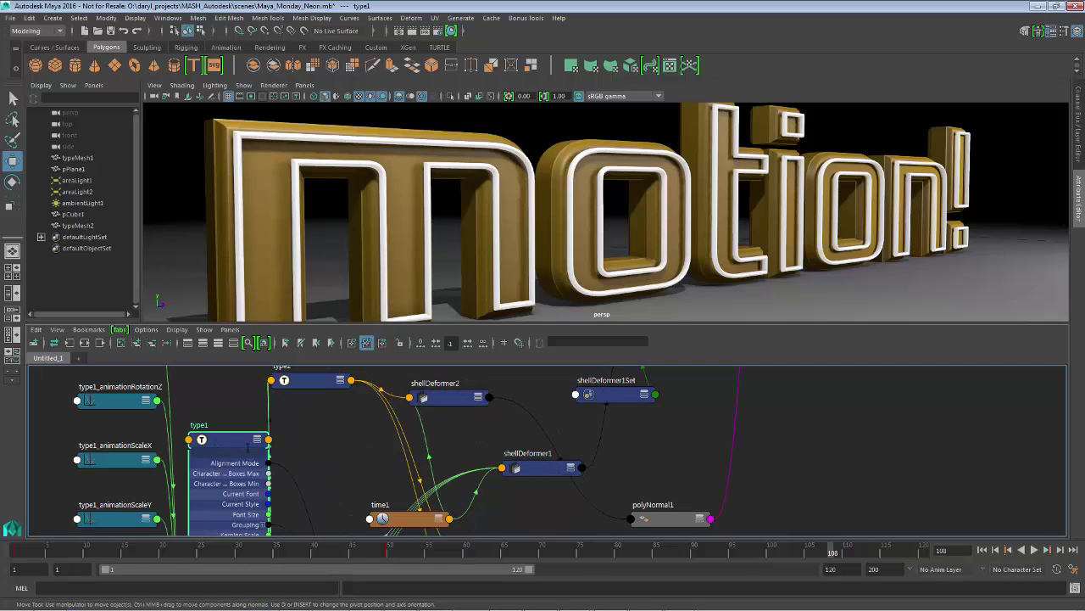
drag(239, 437, 211, 423)
text(ani)
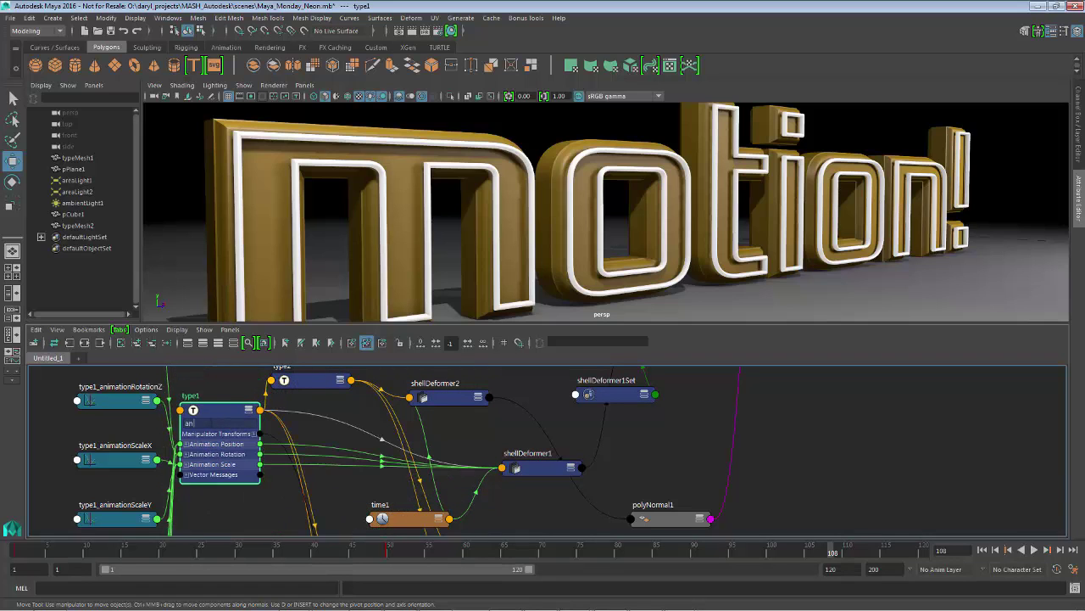
Expand shellDeformer1's full attribute list opposite type1 and adjust the type2, shellDeformer2 and type1 node positions
click(547, 475)
key(3)
drag(548, 473, 540, 396)
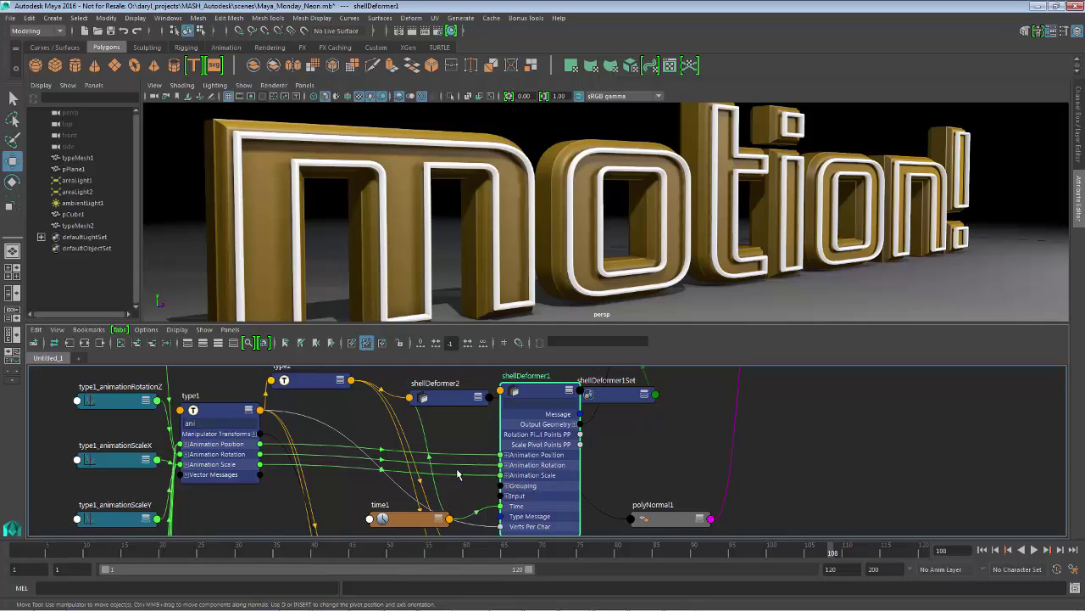
drag(447, 399, 441, 391)
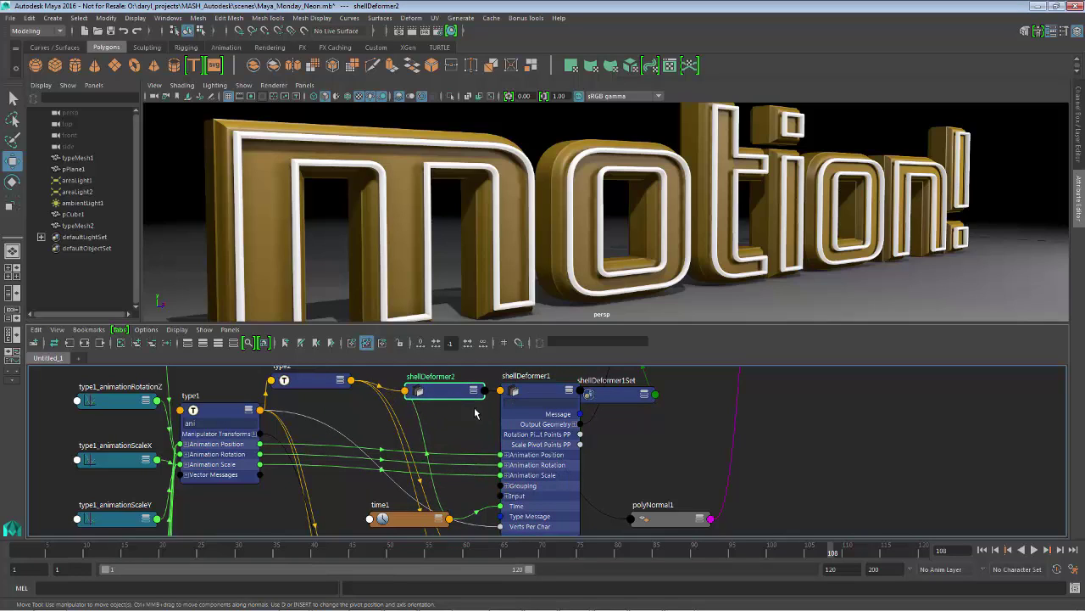
drag(285, 381, 285, 385)
drag(433, 394, 435, 391)
drag(205, 409, 212, 410)
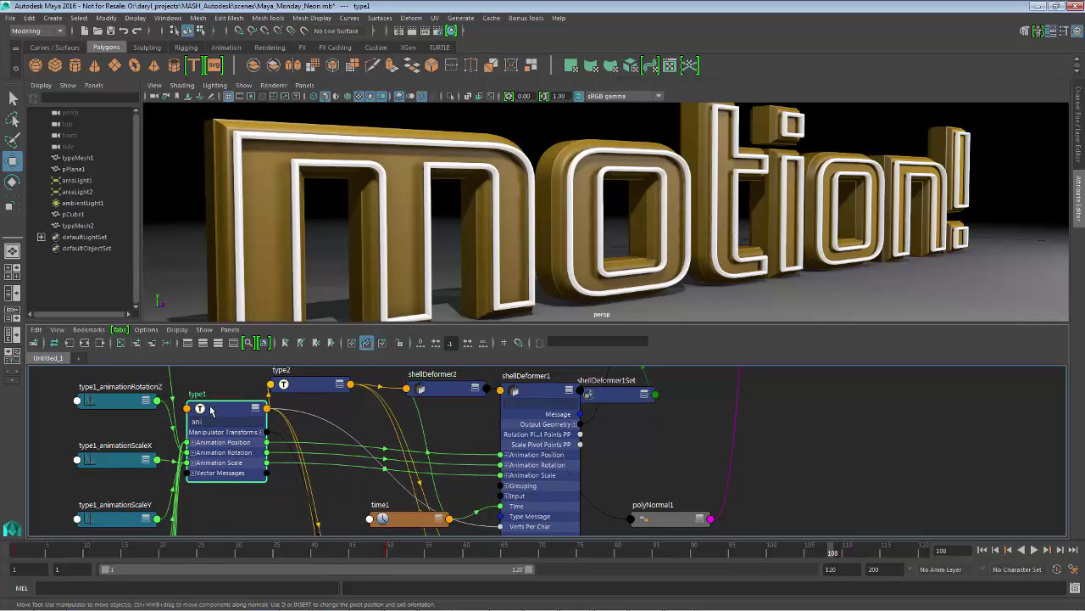
Expand shellDeformer2's full attribute list, raise it opposite type1 and move type2 out of the way
click(441, 392)
key(3)
drag(443, 393, 445, 343)
drag(306, 385, 344, 556)
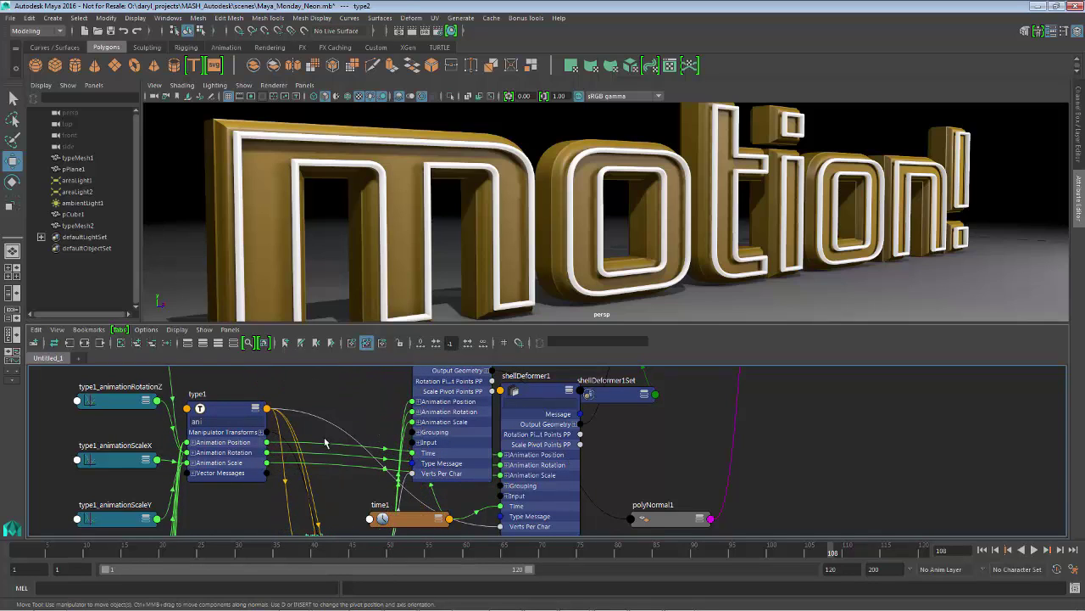
Connect type1's Animation Position, Animation Rotation and Animation Scale to the matching inputs of shellDeformer2
drag(268, 443, 412, 402)
drag(268, 452, 412, 411)
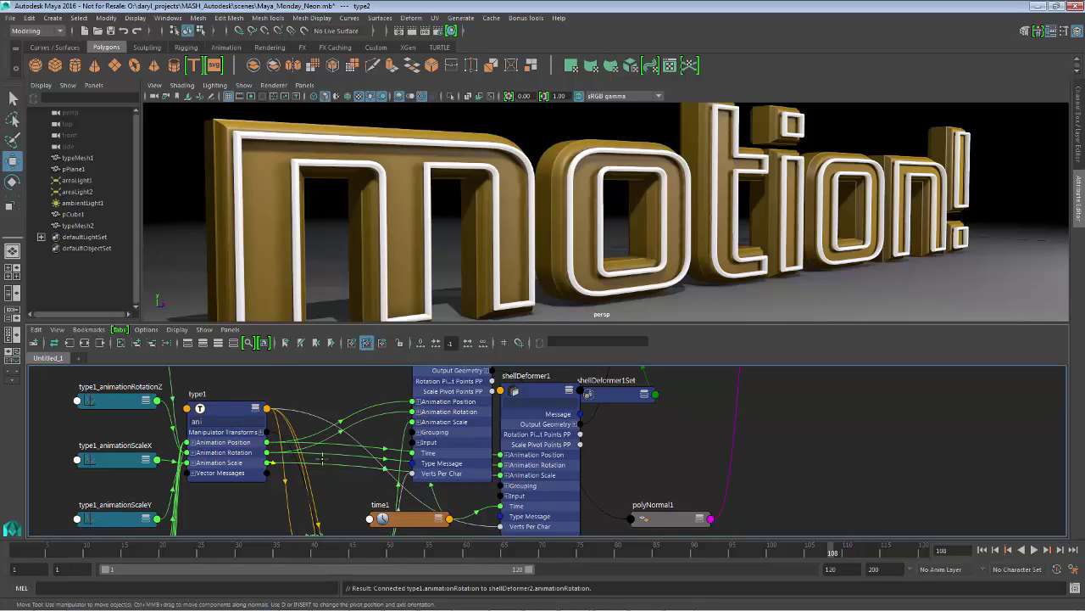
drag(268, 462, 412, 421)
Collapse the expanded nodes and place shellDeformer2 and shellDeformer1 side by side with type1 to show both links
scroll(440, 436, down, 2)
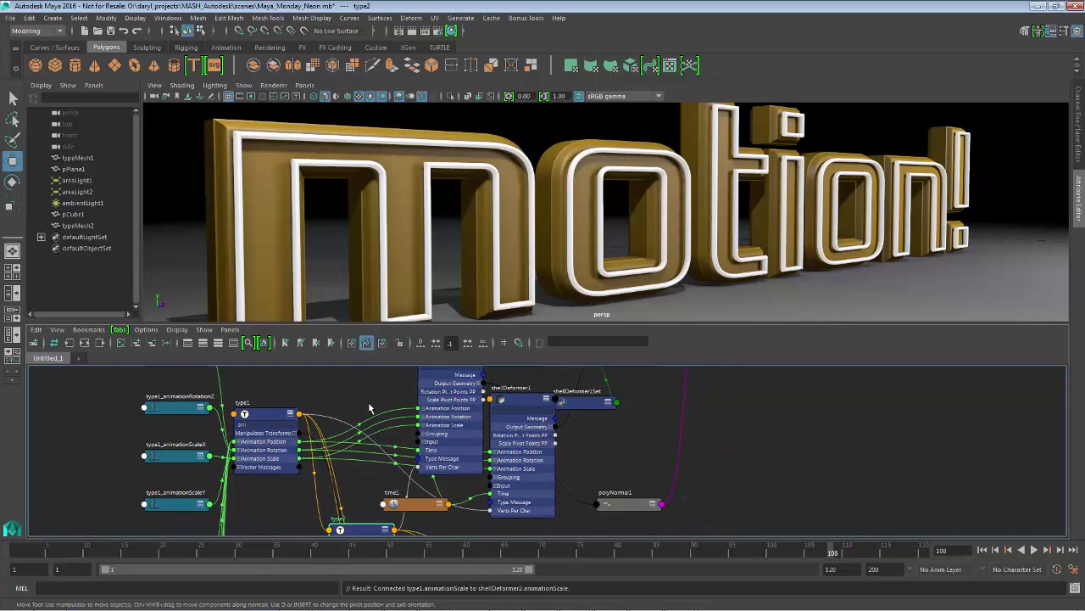
click(361, 388)
key(1)
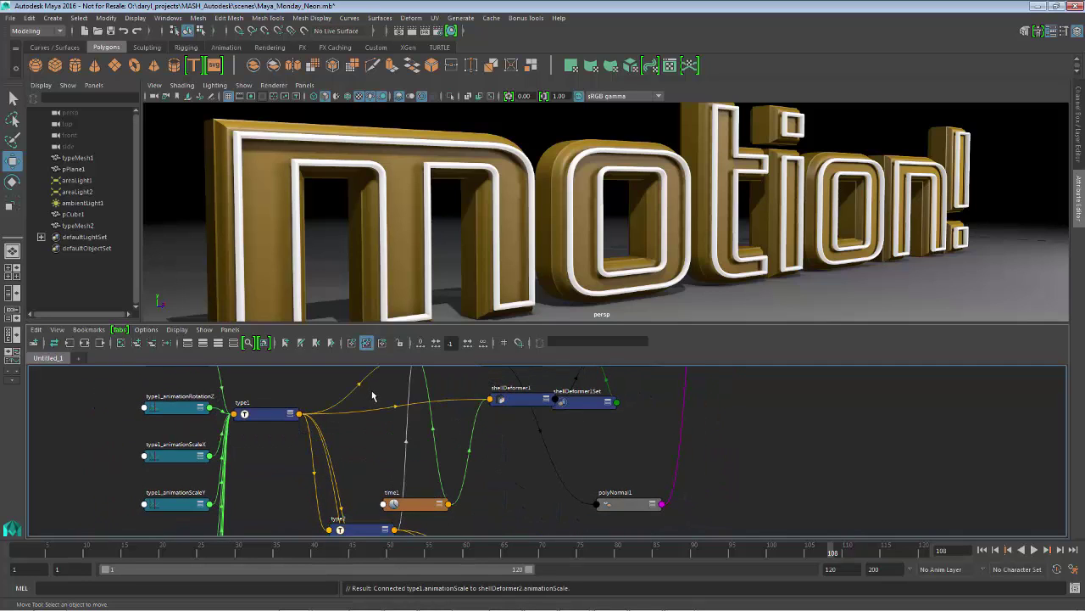
alt+middle_drag(396, 401, 354, 468)
drag(408, 421, 330, 420)
drag(251, 481, 270, 476)
drag(480, 469, 448, 490)
drag(332, 421, 346, 424)
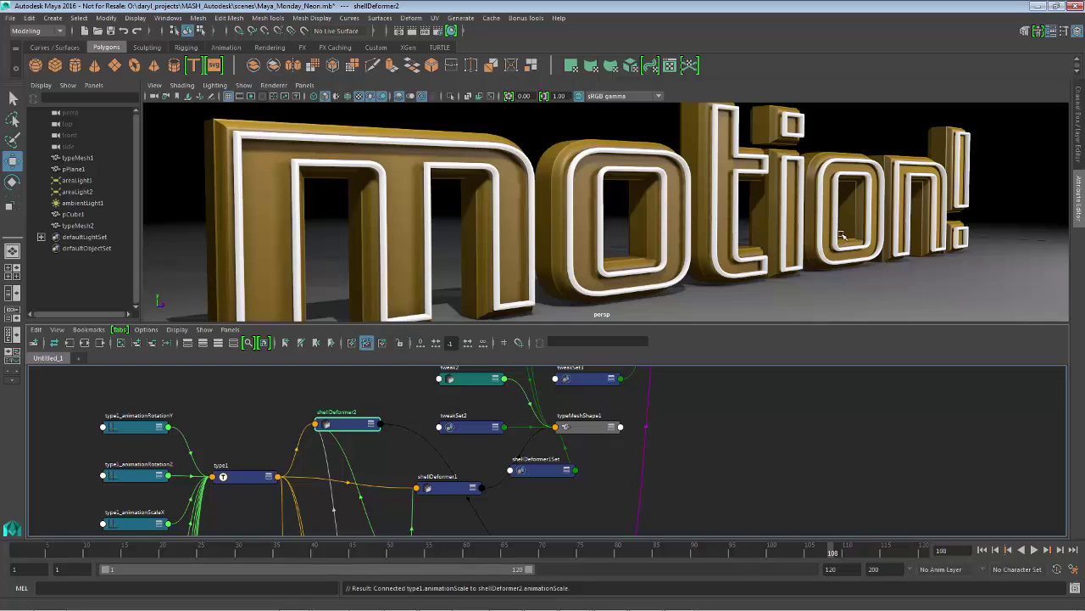
Bring up type2's attributes and enable Animate with the Character animation mode
click(1080, 200)
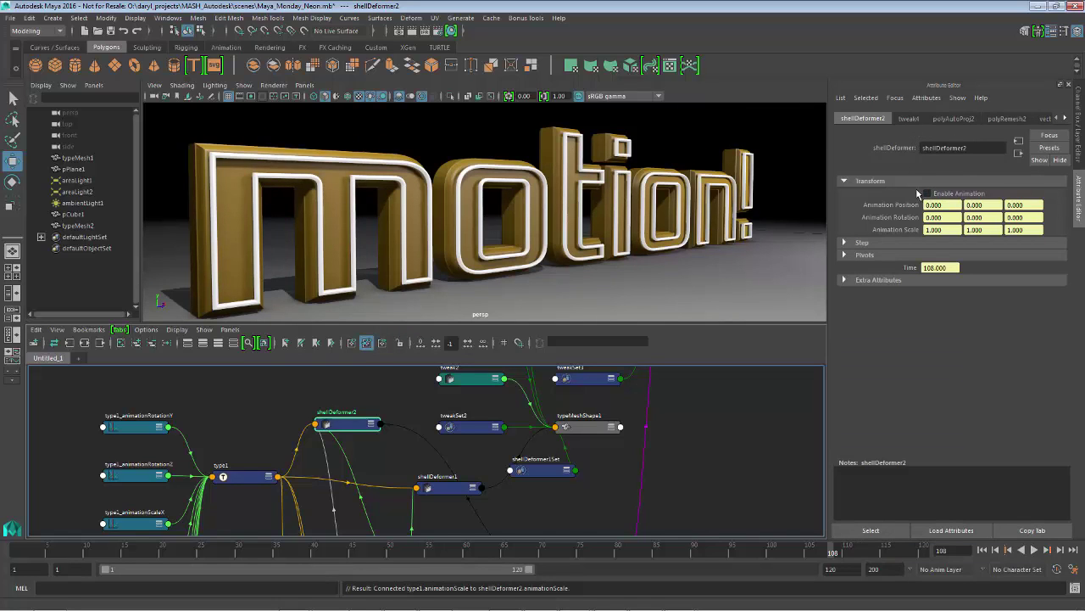
click(1065, 119)
click(901, 102)
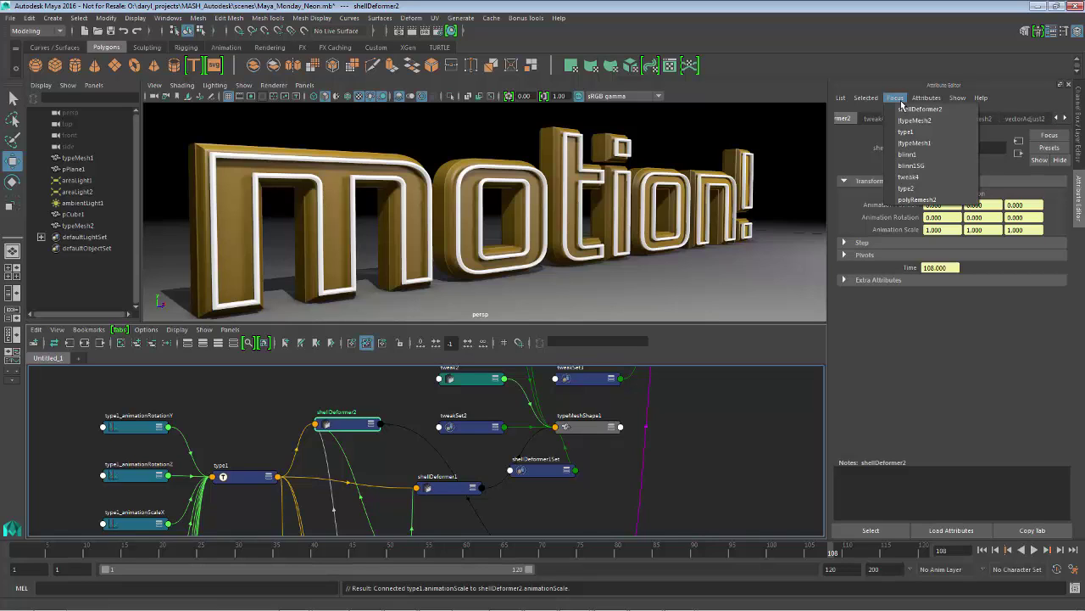
click(920, 186)
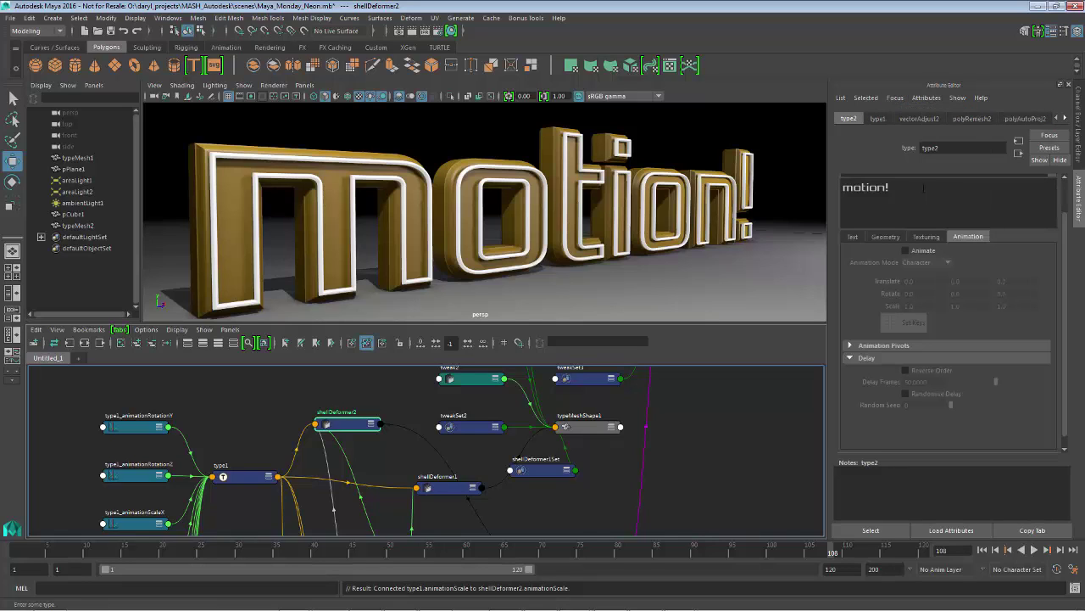
click(906, 250)
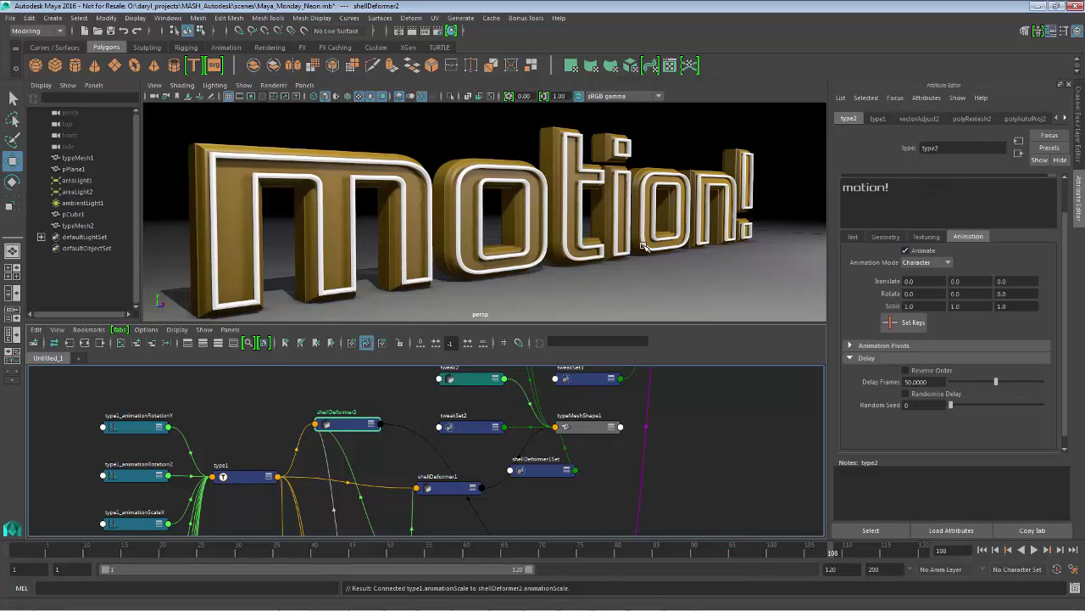
Play the "motion!" animation from the first frame to check that gold letters and neon outlines move together
click(15, 557)
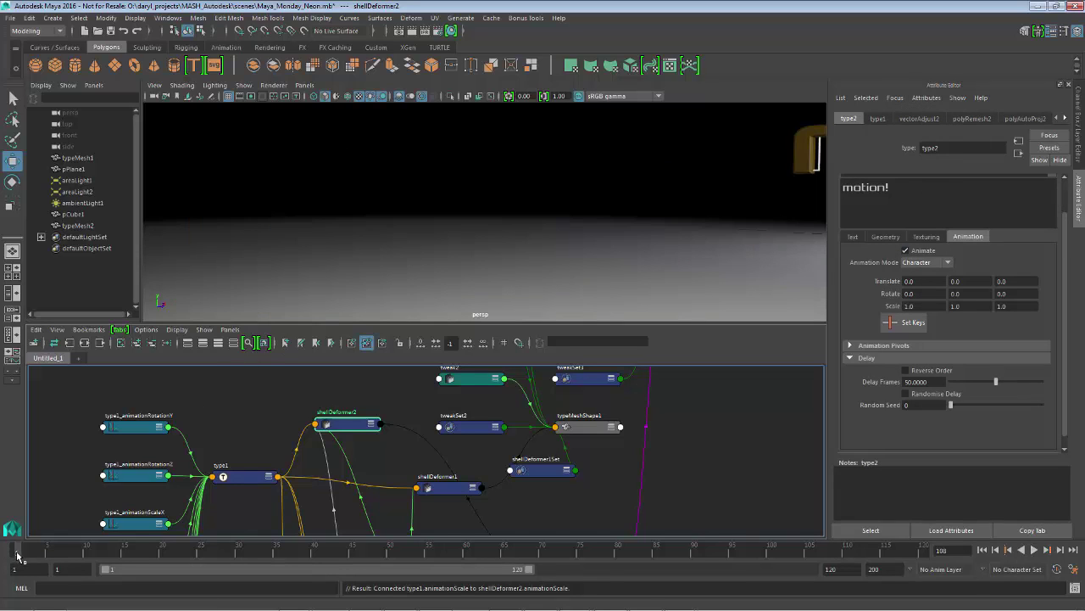
key(alt+v)
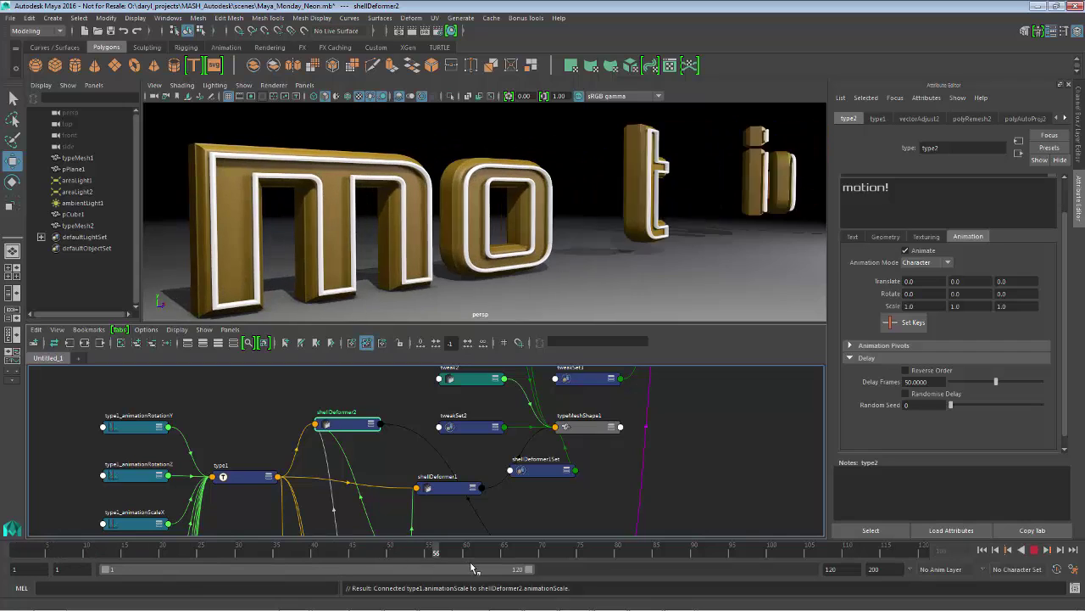
key(alt+v)
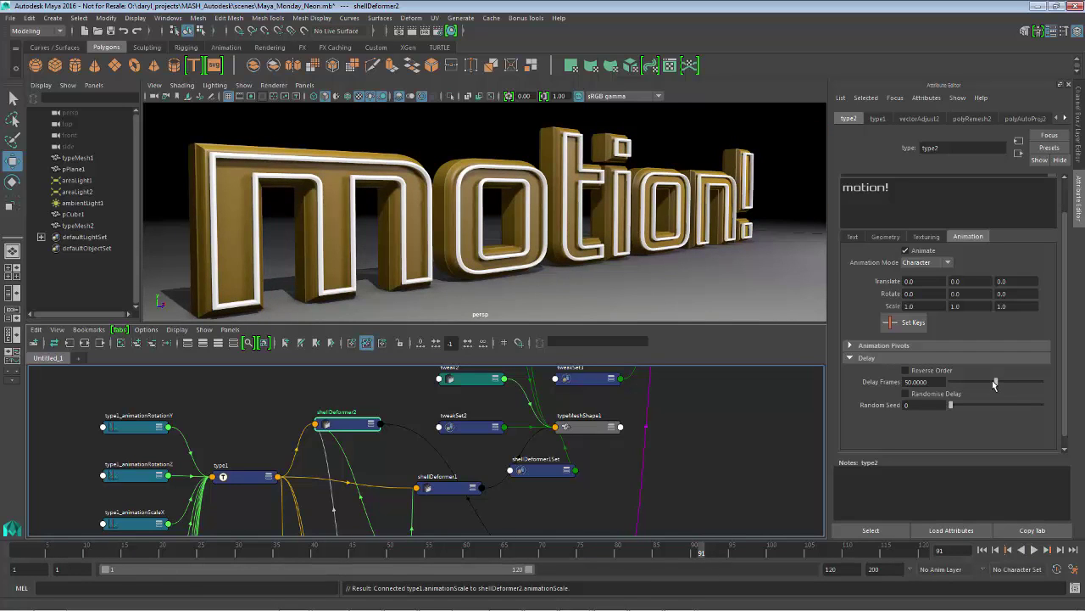
Set type2's Delay Frames to about 57.86 and play the animation to compare the timing of the two meshes
drag(993, 385, 1004, 385)
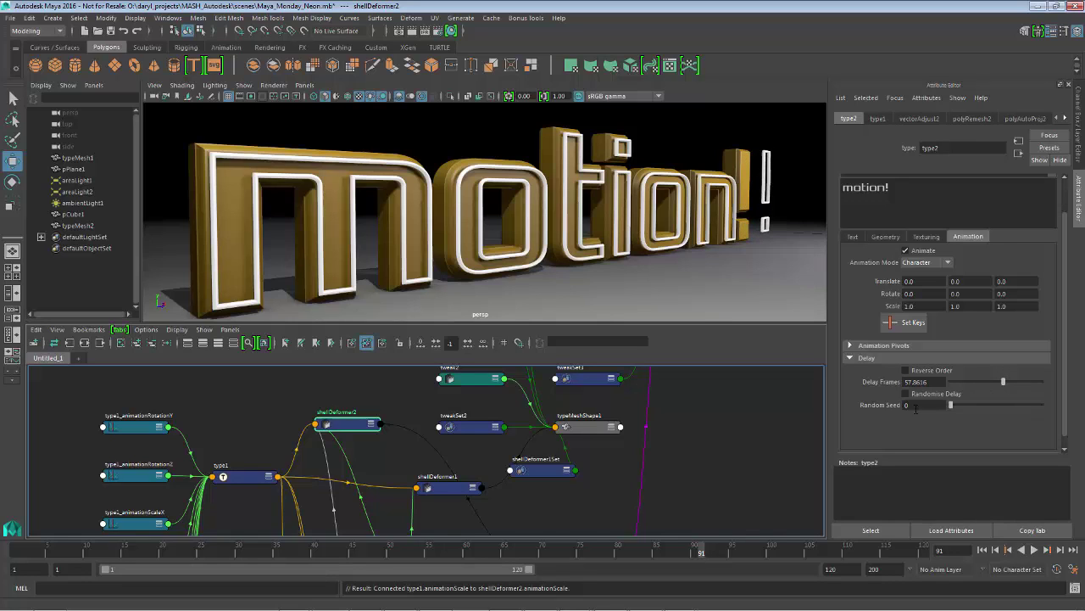
key(alt+v)
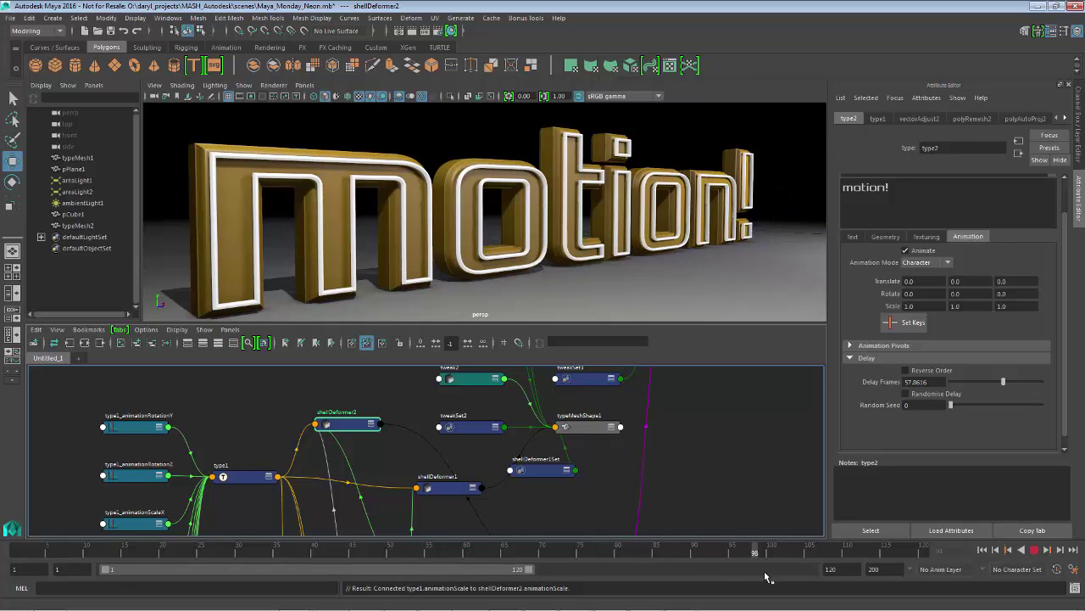
key(alt+v)
Change type1's text to "motion" and "is cool" on two lines, and maximise the perspective view
click(908, 196)
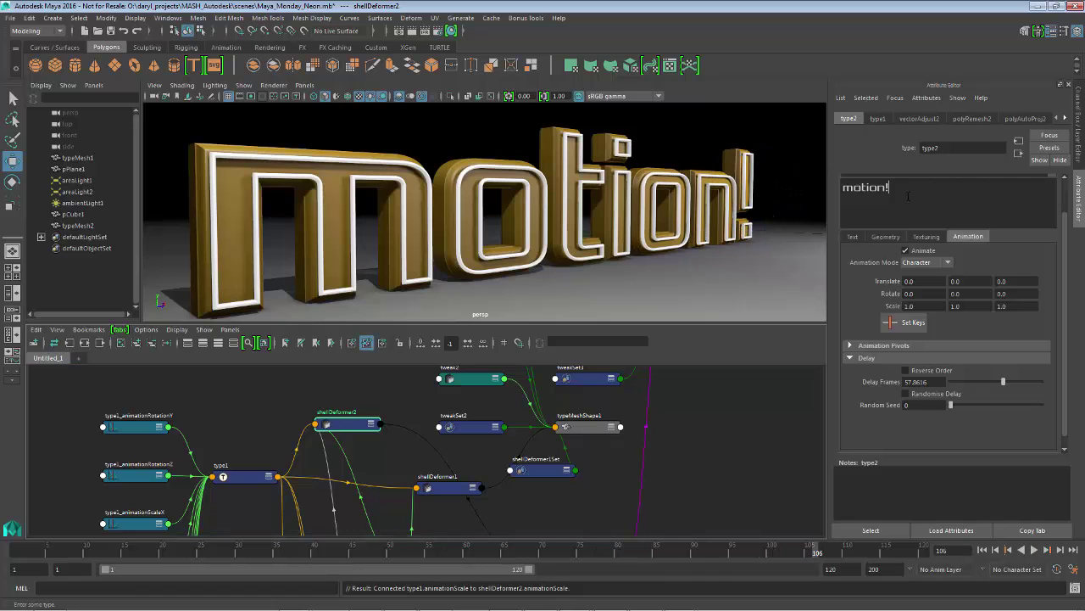
click(878, 118)
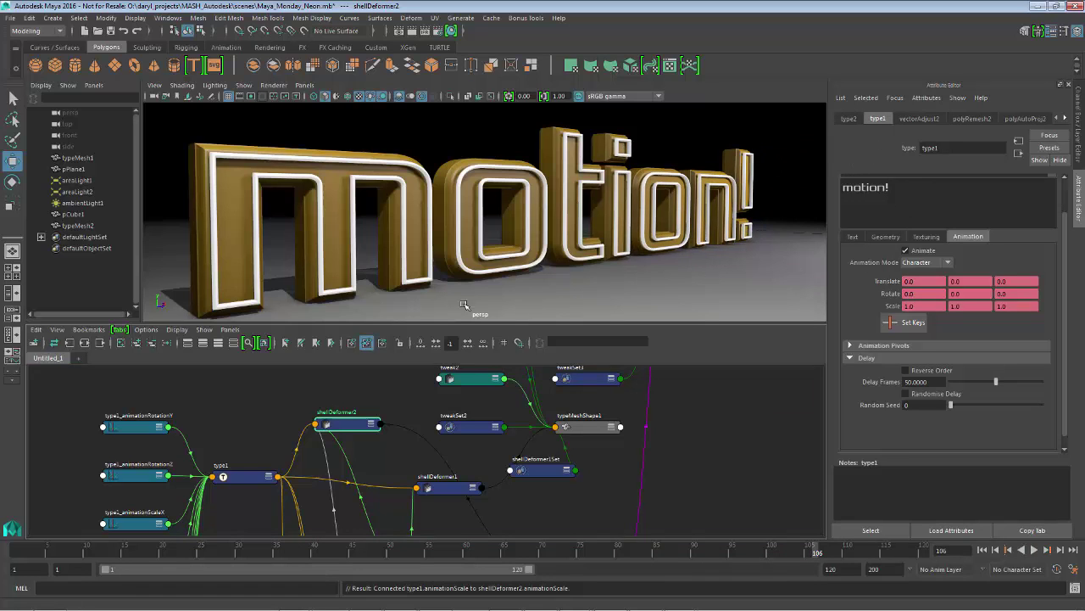
alt+drag(515, 279, 259, 296)
key(space)
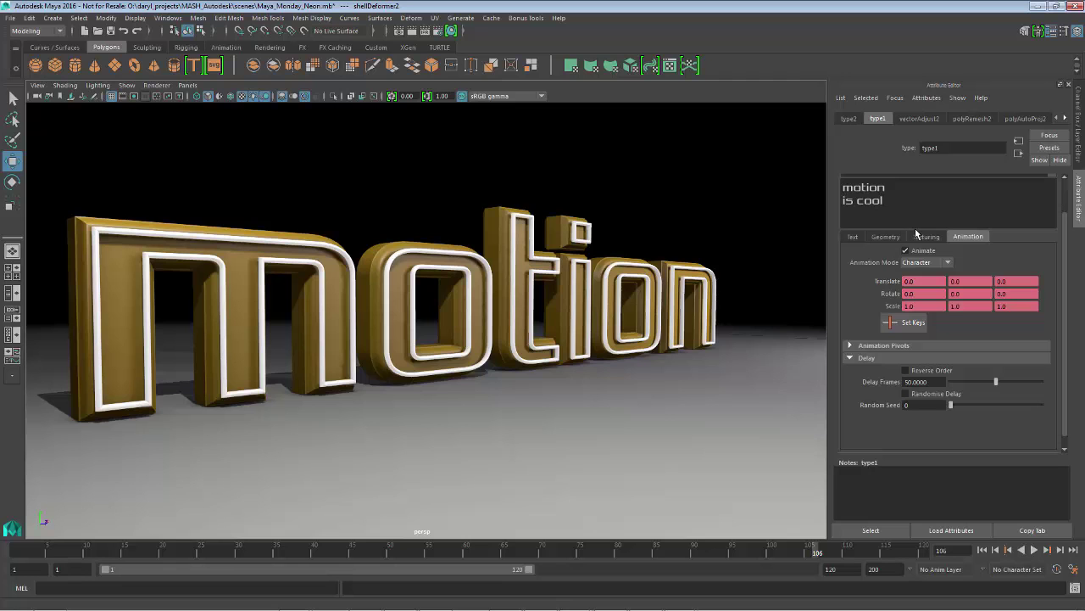
Select the gold text mesh and its neon outline mesh together and raise them vertically above the floor
click(504, 239)
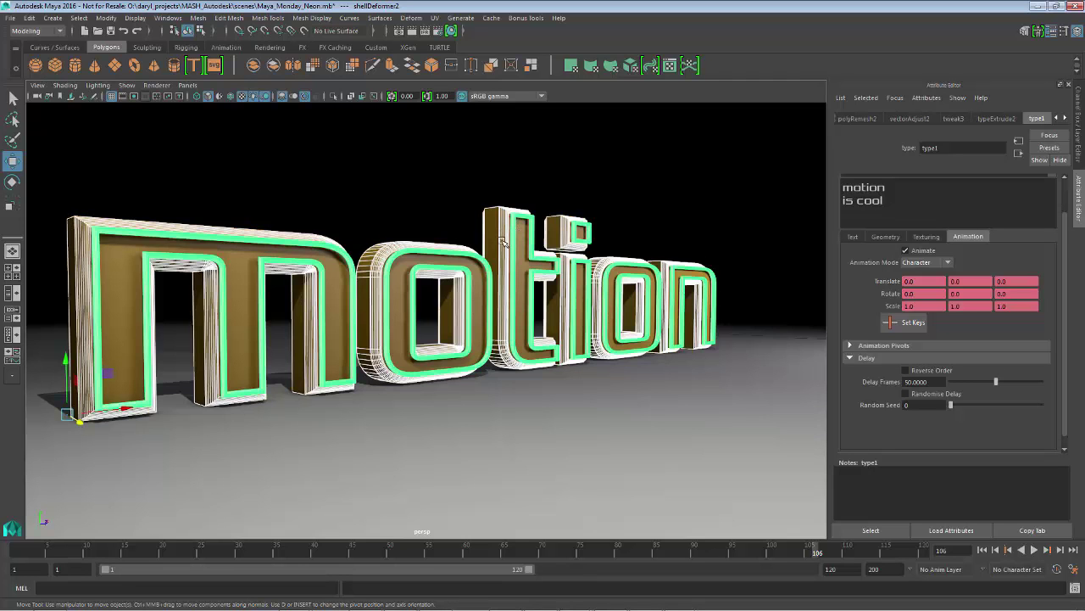
middle_drag(424, 296, 409, 49)
middle_drag(565, 375, 560, 299)
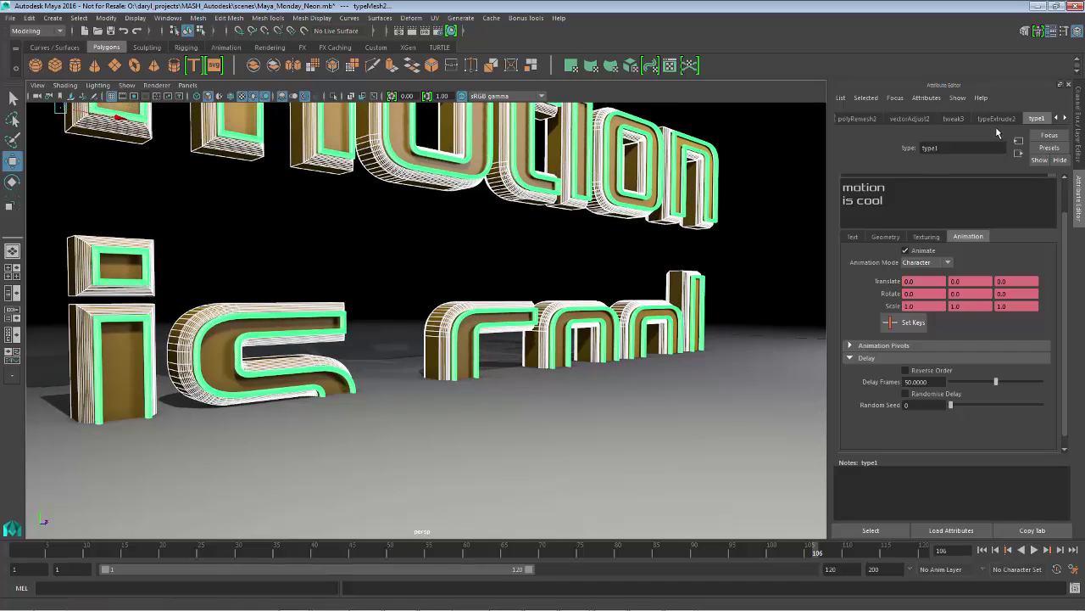
Try Leading Scale values of about 1.19 and 0.5 on type1, and settle on 0.75 for tighter line spacing
click(852, 237)
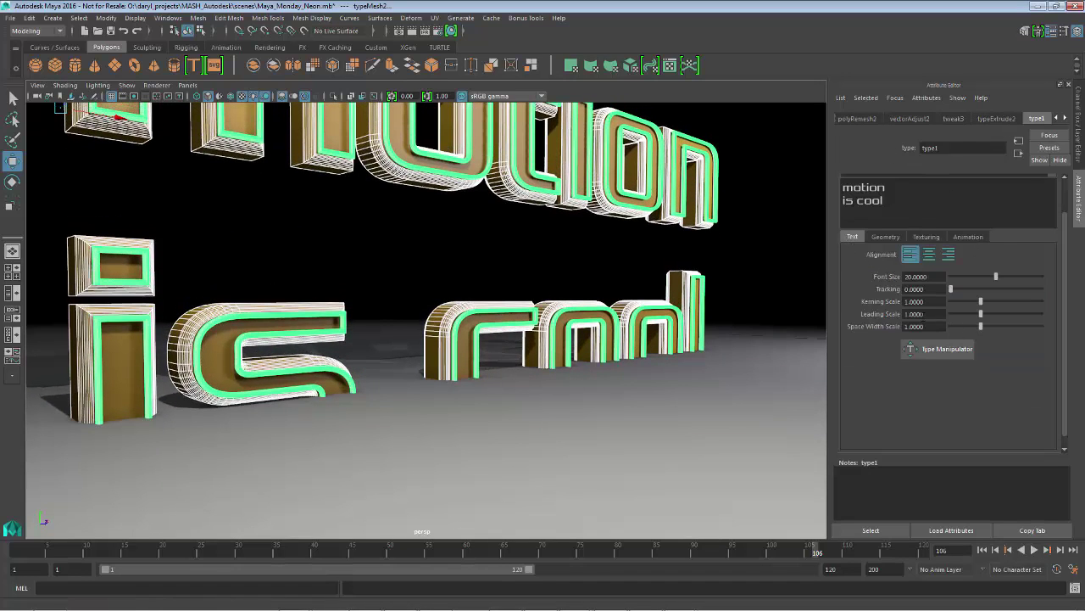
double_click(921, 327)
drag(982, 318, 987, 318)
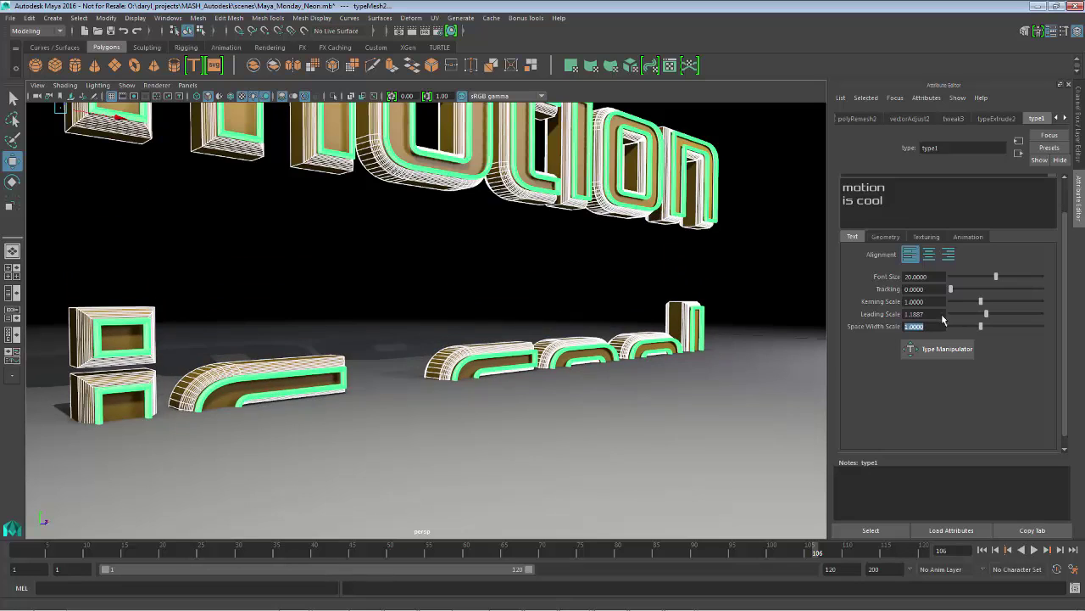
text(.5)
key(Return)
text(.75)
key(Return)
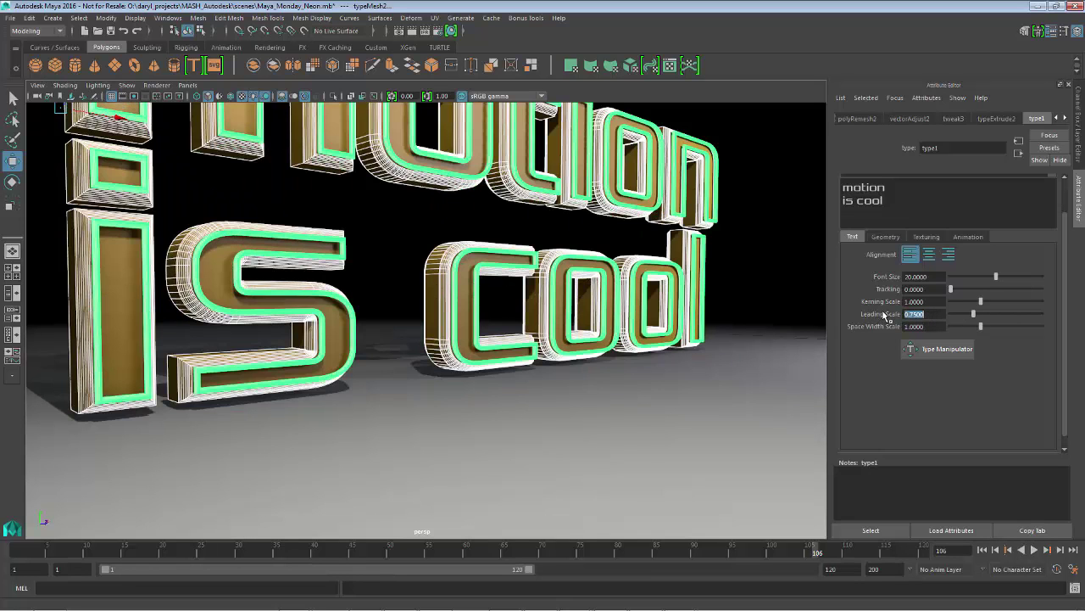
Deselect the meshes, frame the whole two-line text, and play its animation from the first frame
click(756, 231)
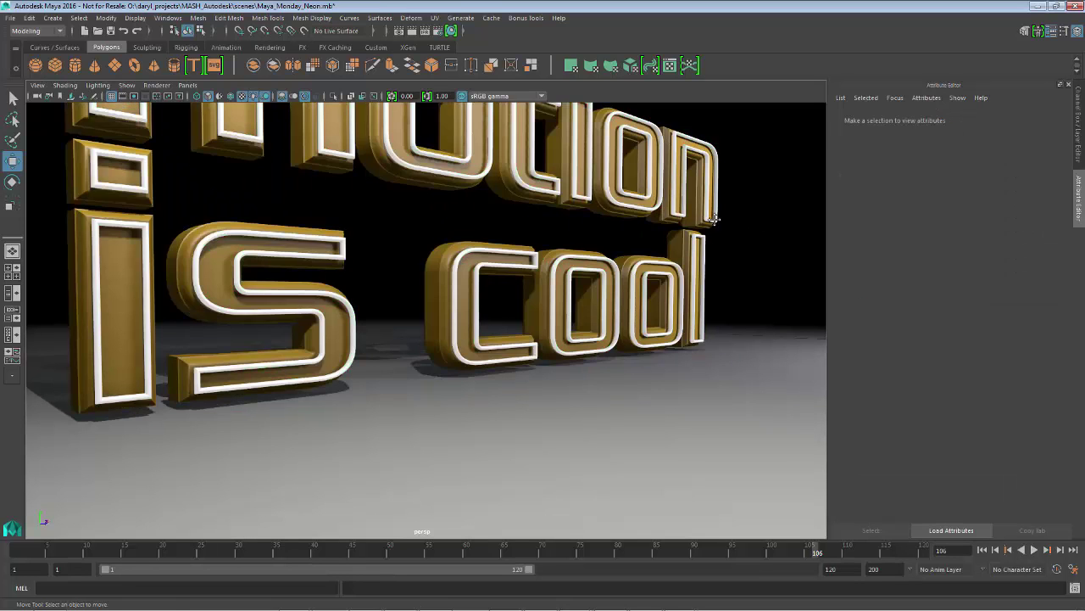
alt+middle_drag(712, 219, 741, 266)
scroll(741, 266, down, 3)
click(1082, 205)
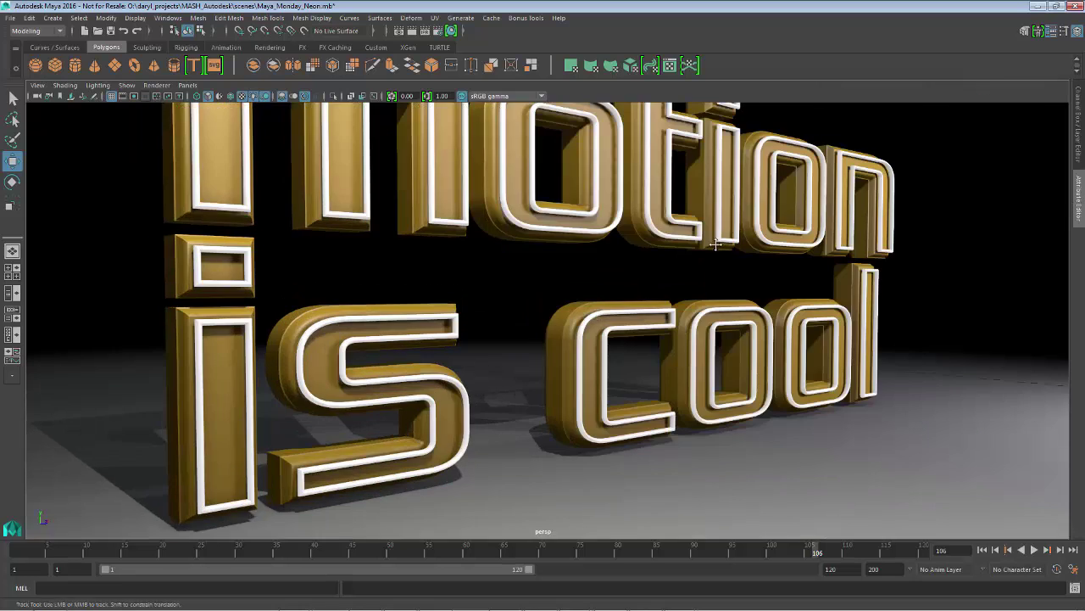
key(a)
alt+middle_drag(686, 259, 690, 248)
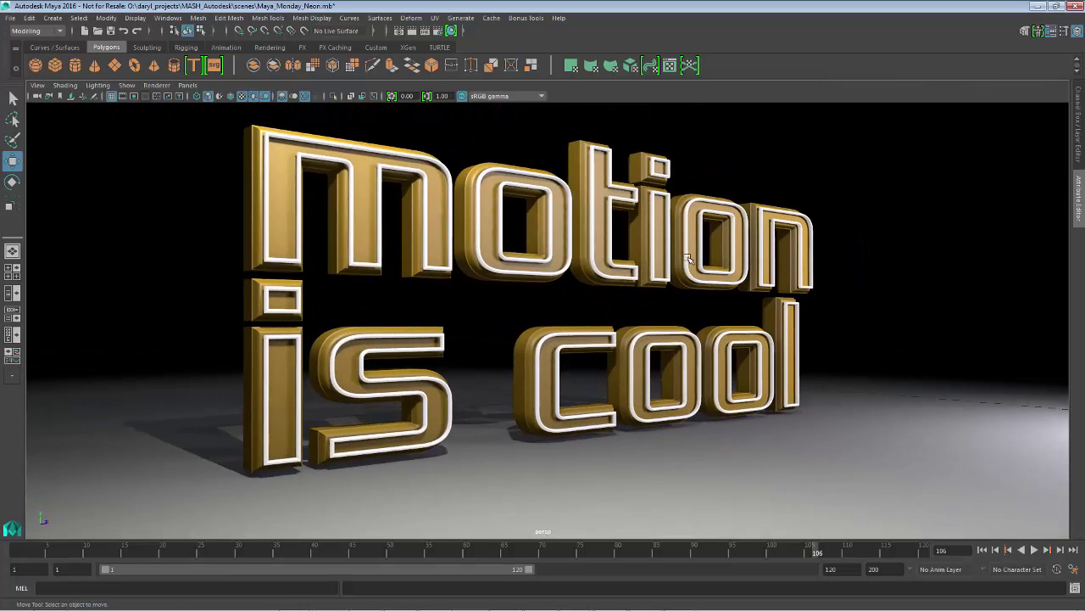
alt+right_drag(691, 249, 709, 265)
alt+middle_drag(712, 245, 710, 255)
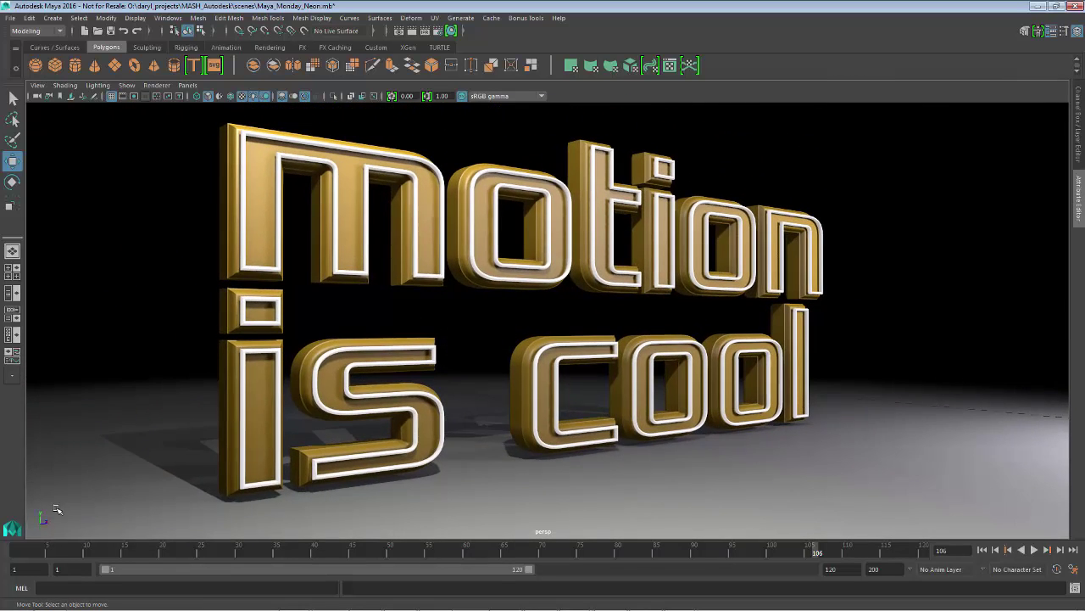
click(20, 555)
key(alt+v)
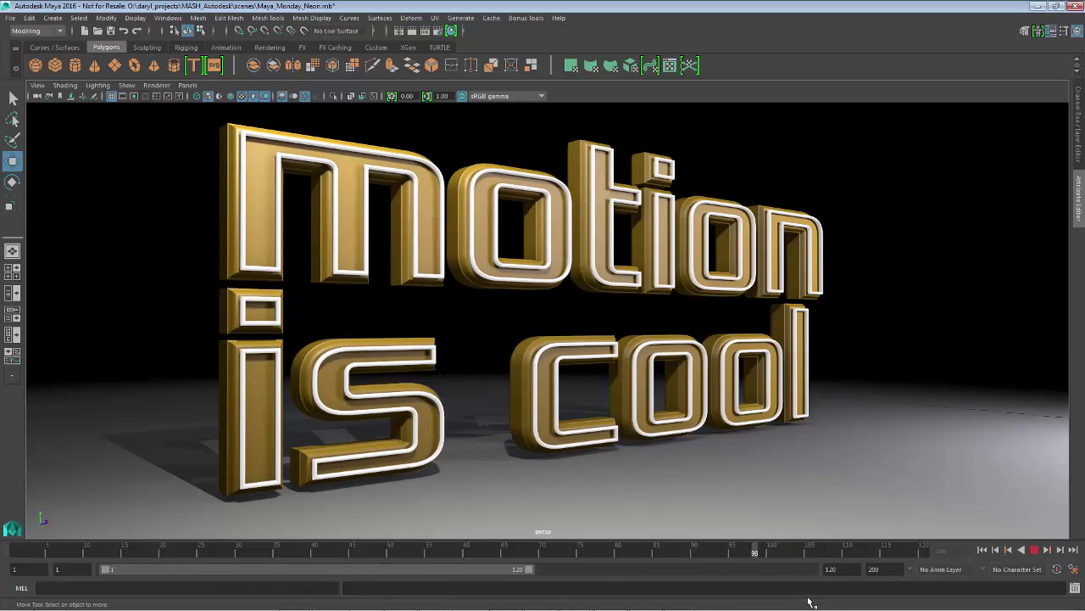
key(Escape)
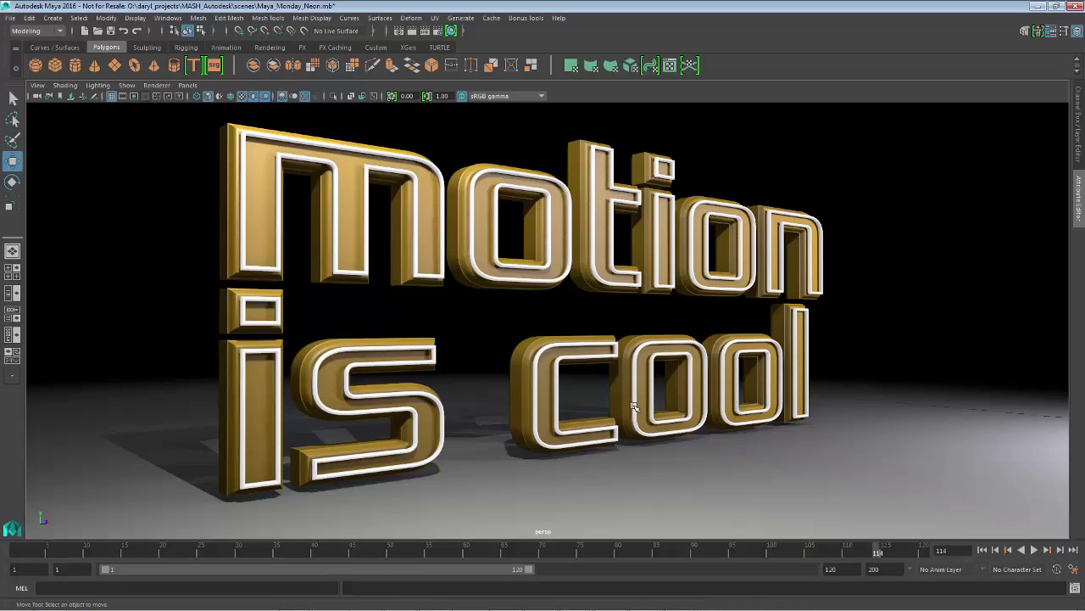